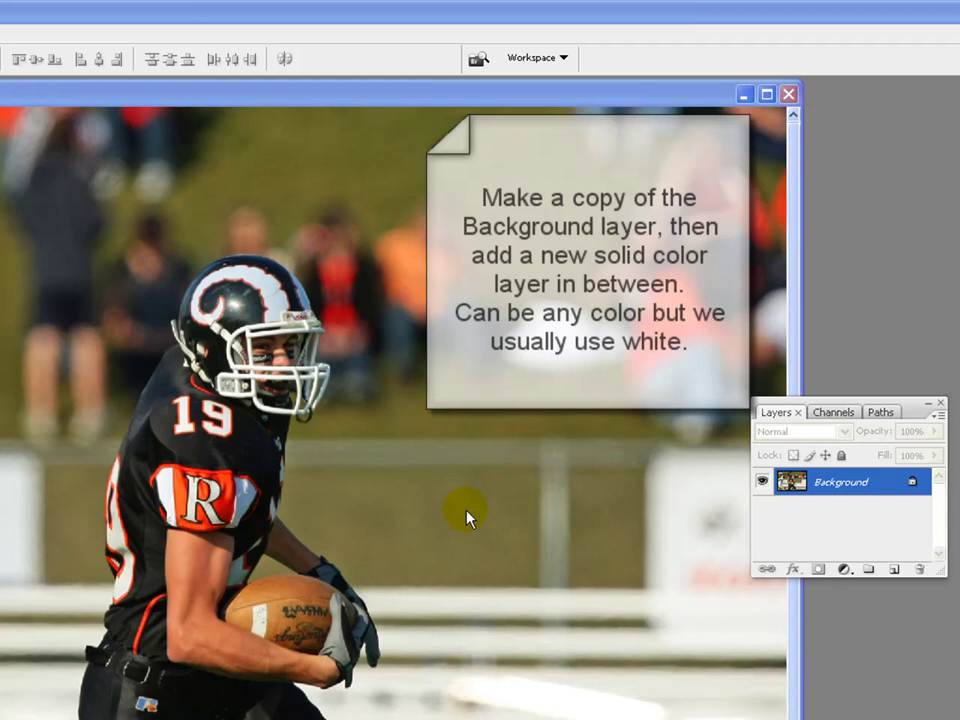
Duplicate the Background layer into Background copy, then reselect the original Background layer
left_click(893, 488)
left_click_drag(887, 488, 900, 570)
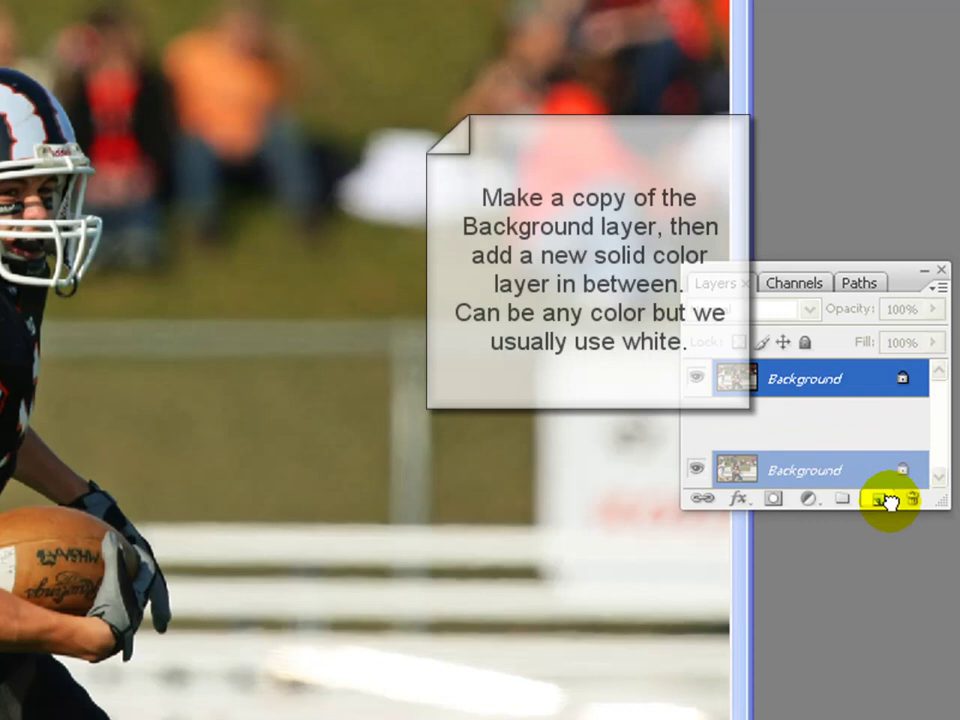
left_click_drag(889, 500, 885, 500)
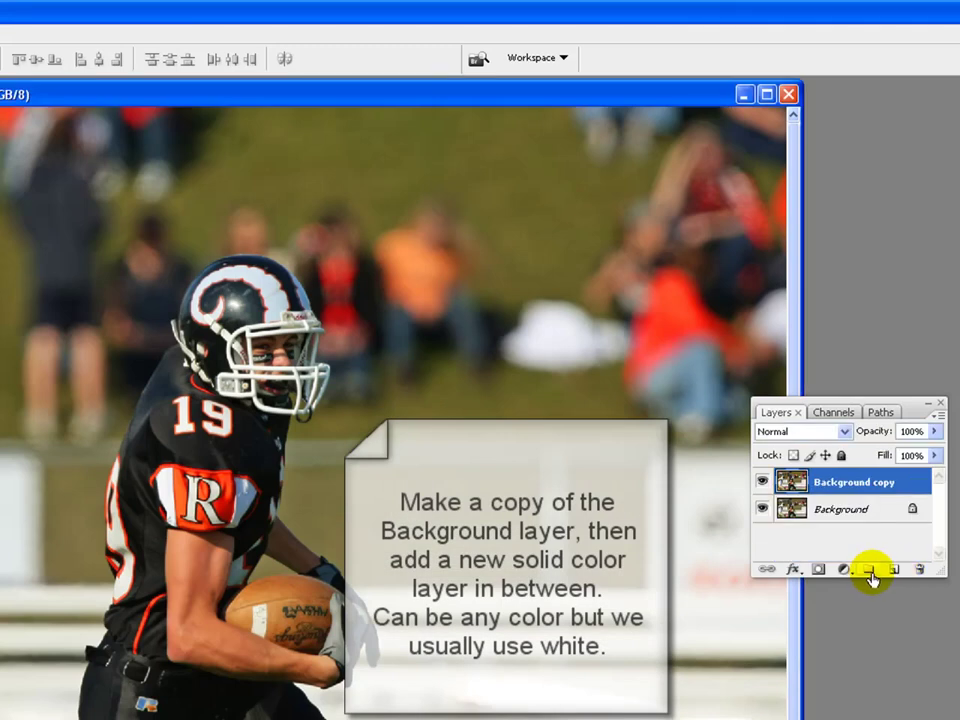
left_click(872, 510)
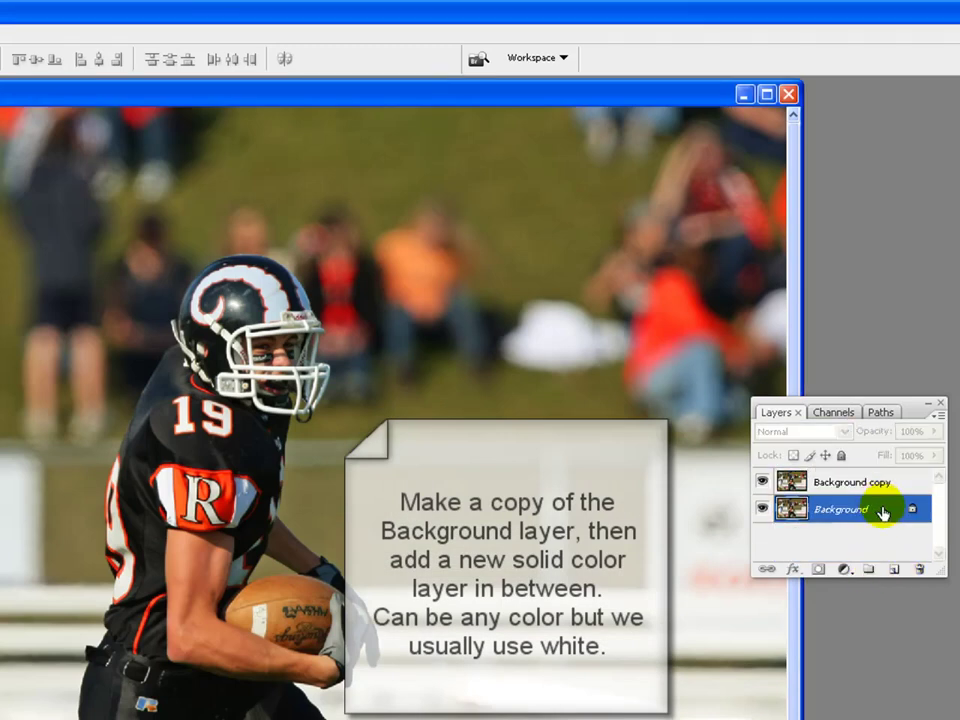
left_click(845, 570)
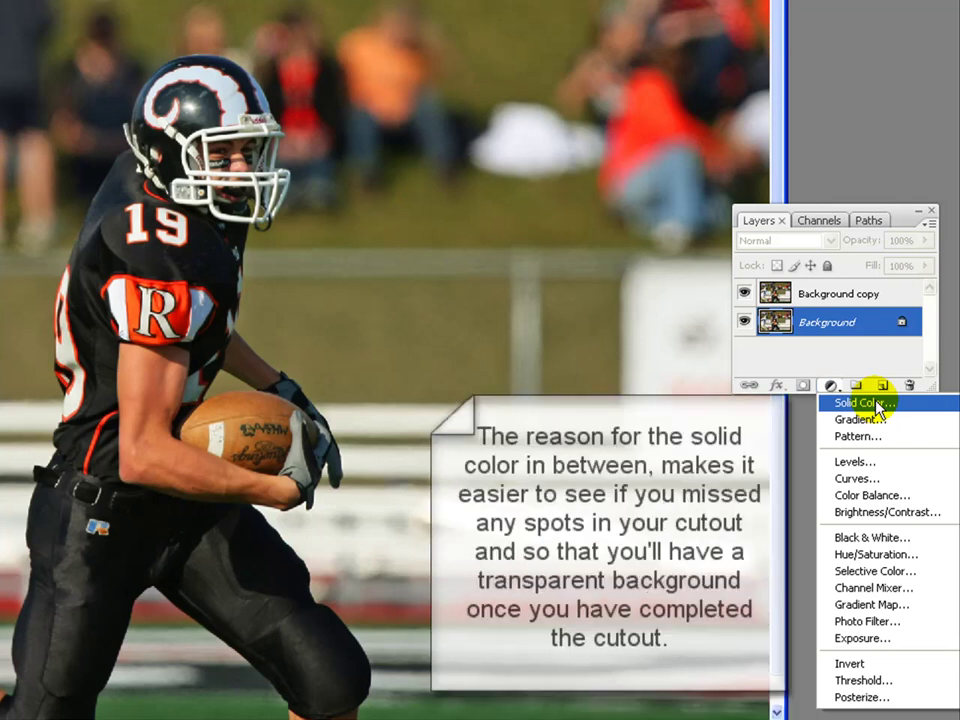
Create a Solid Color fill layer in white (fefefe) beneath Background copy
left_click(878, 405)
left_click(198, 56)
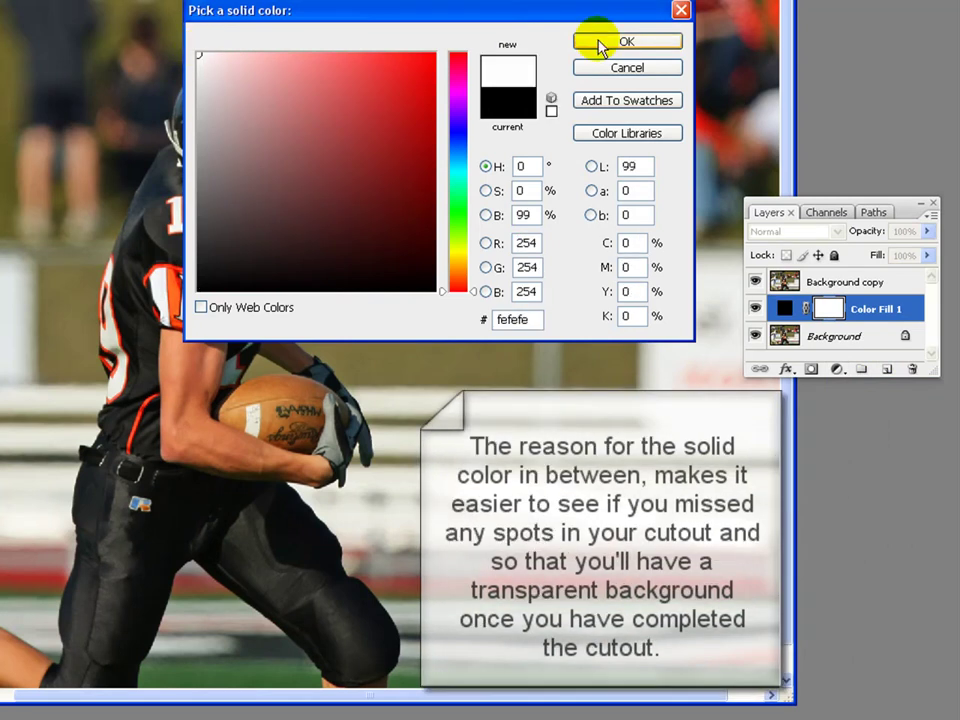
left_click(601, 43)
left_click(893, 283)
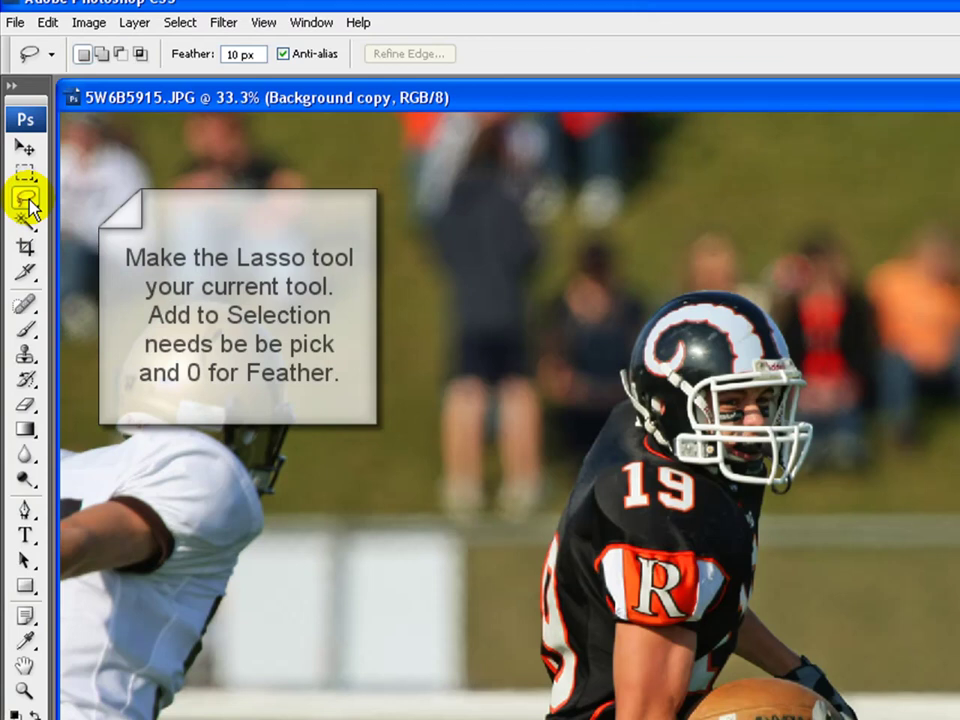
Set the Lasso feather to 0 px and draw a loose outline around player #19
double_click(232, 54)
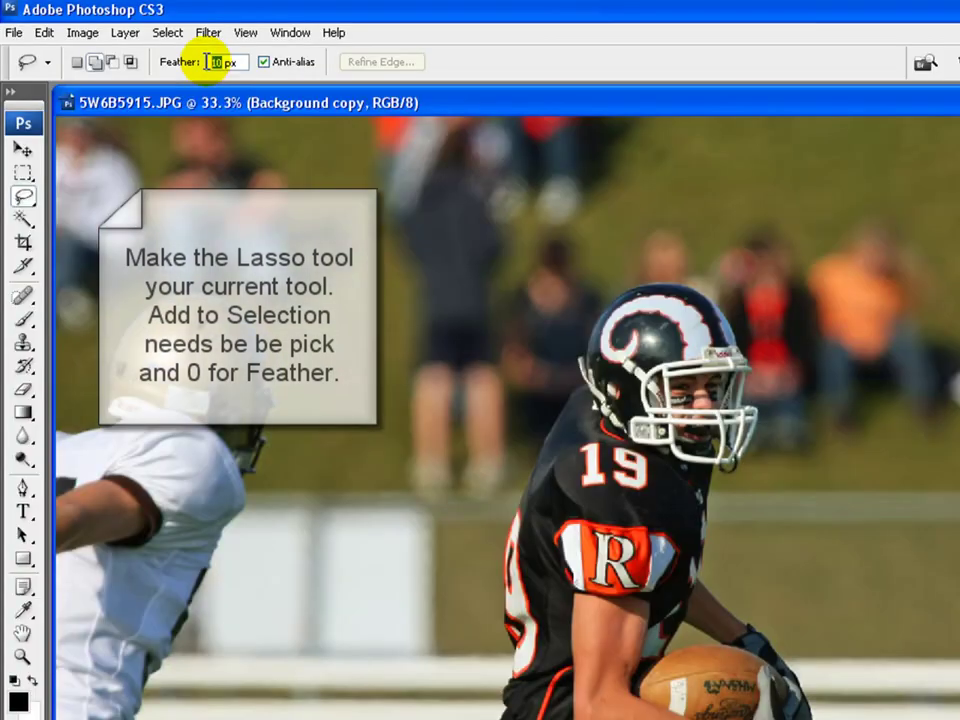
type("0")
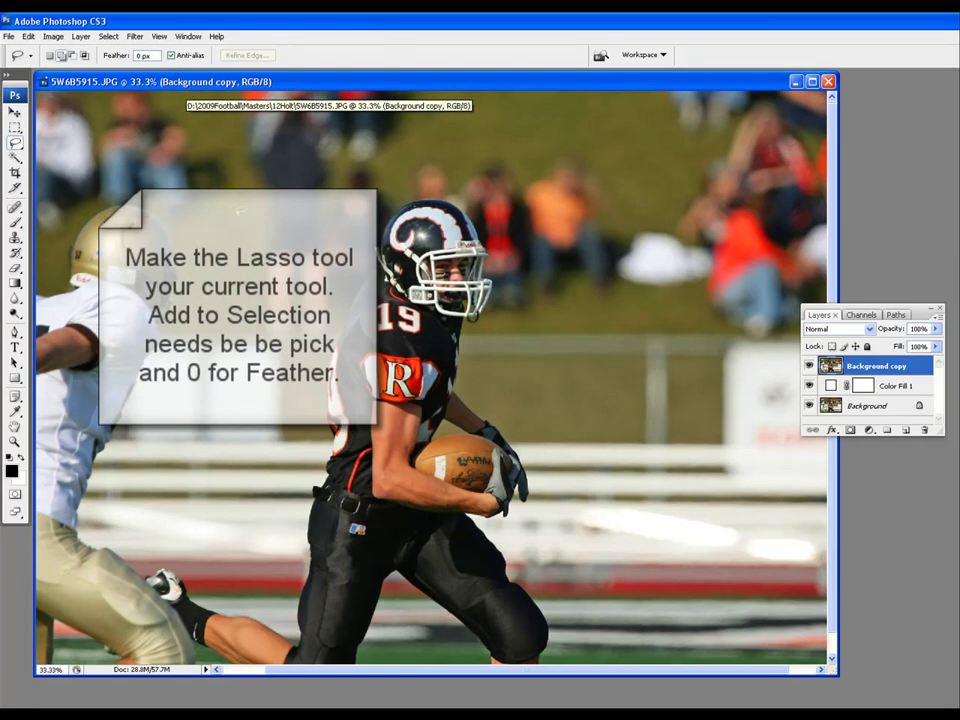
left_click(281, 546)
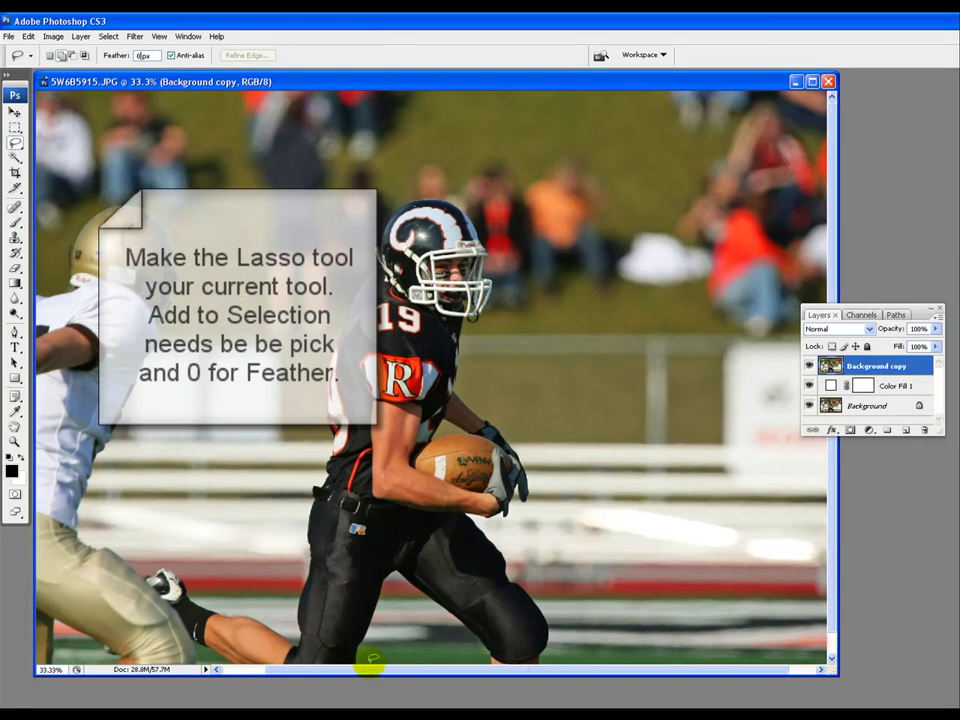
mouse_move(370, 656)
left_mouse_down()
mouse_move(228, 508)
mouse_move(247, 262)
mouse_move(409, 158)
mouse_move(534, 218)
mouse_move(619, 378)
mouse_move(641, 518)
mouse_move(614, 617)
mouse_move(574, 657)
mouse_move(407, 686)
mouse_move(377, 681)
left_mouse_up()
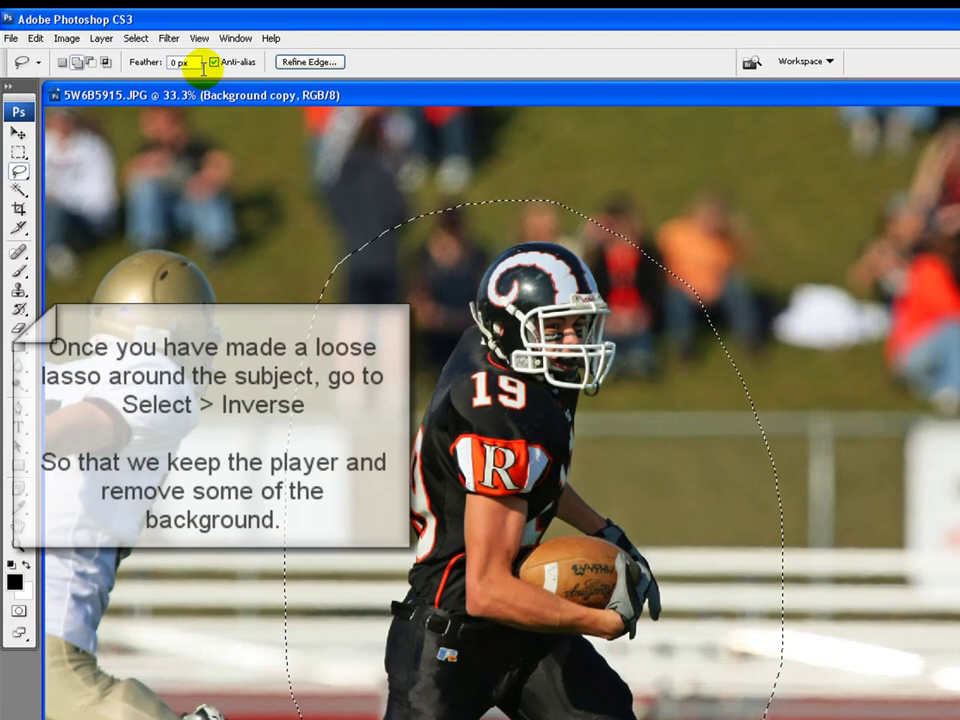
Invert the selection, clear everything outside the outline, and deselect
left_click(135, 38)
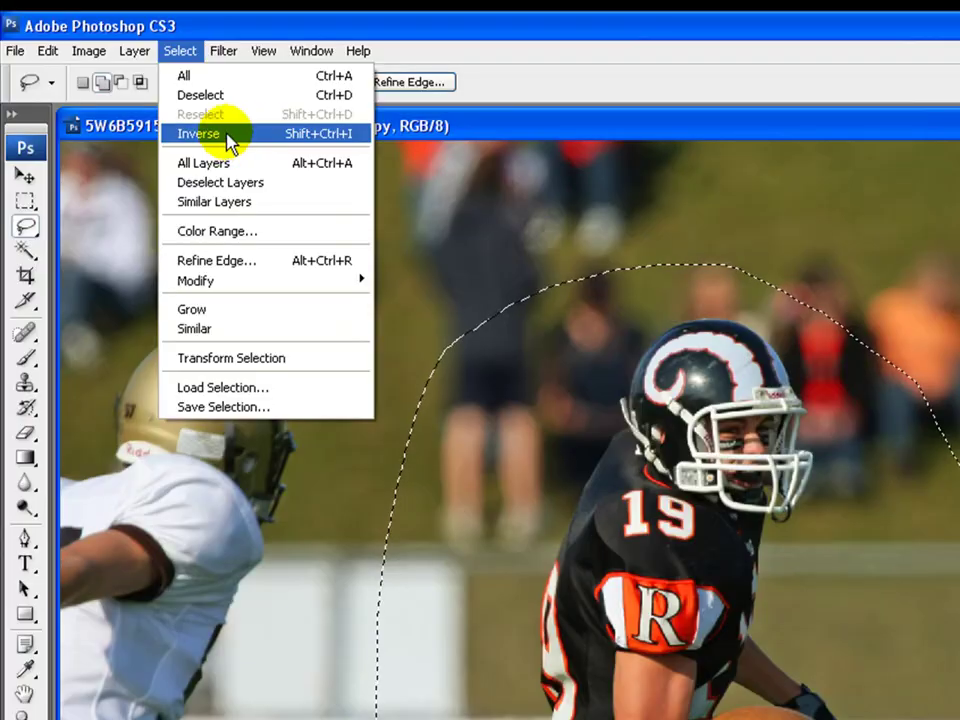
left_click(171, 101)
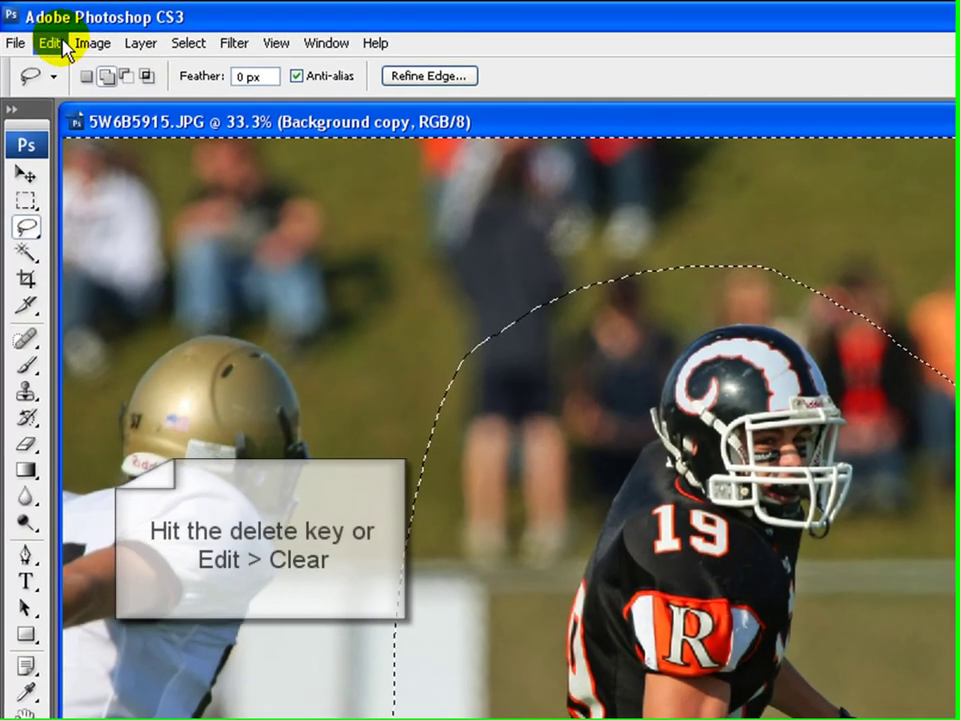
left_click(47, 50)
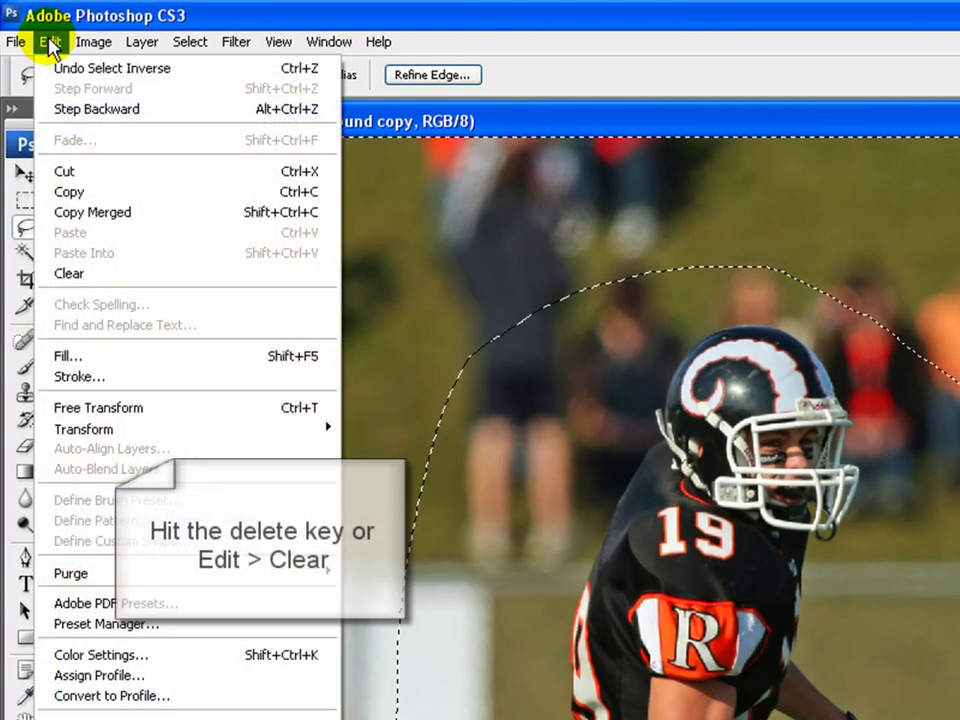
left_click(145, 272)
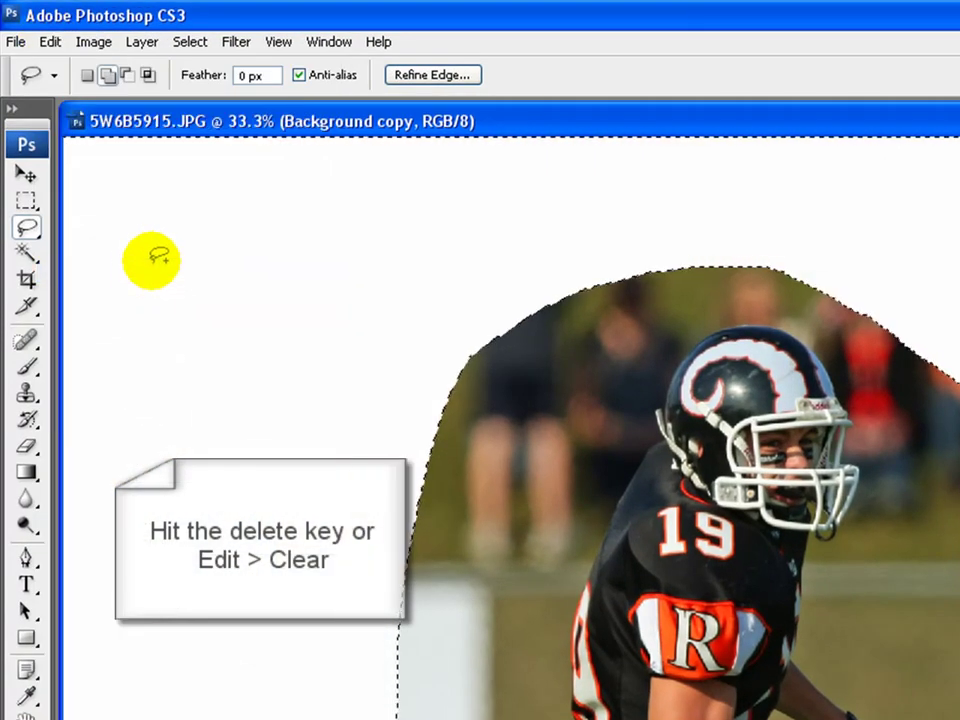
left_click(190, 42)
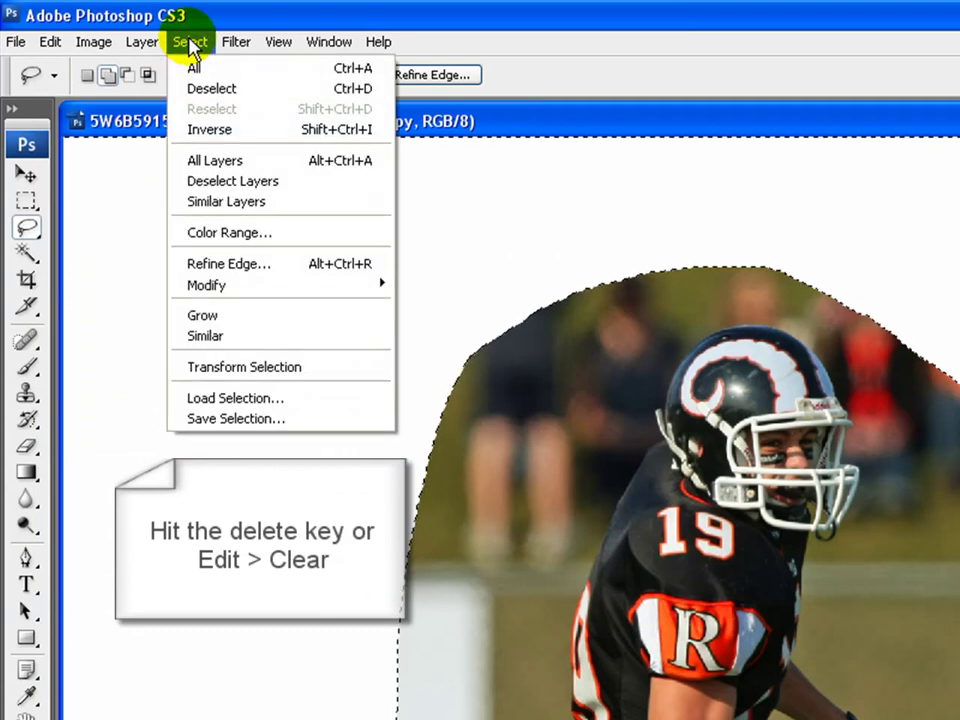
left_click(230, 88)
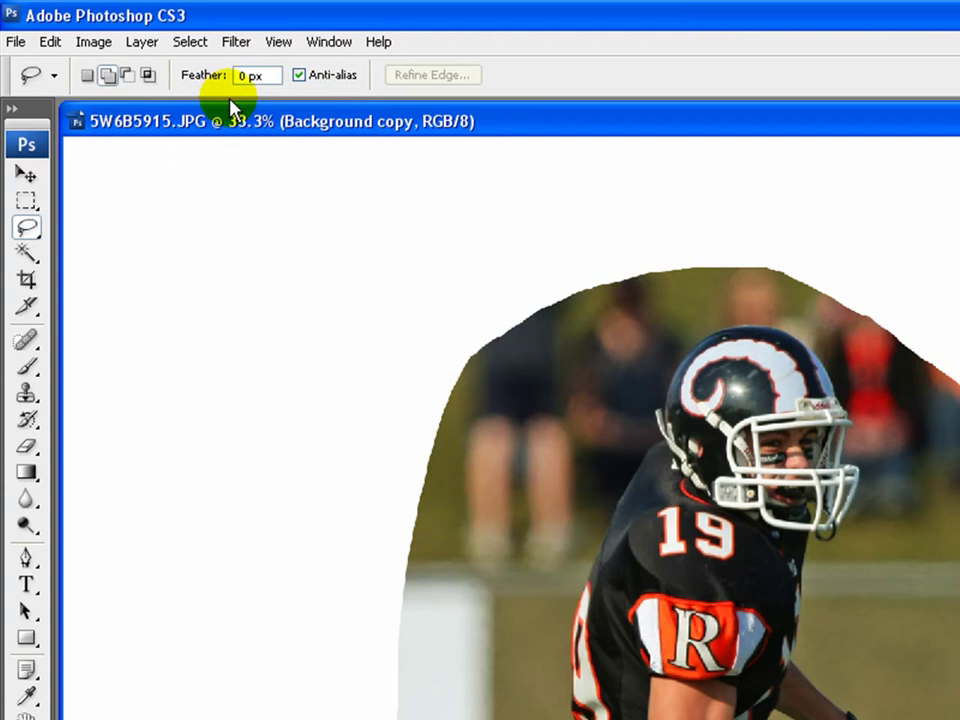
Switch to the Magic Wand in Add to Selection mode with Tolerance 25
left_click(28, 253)
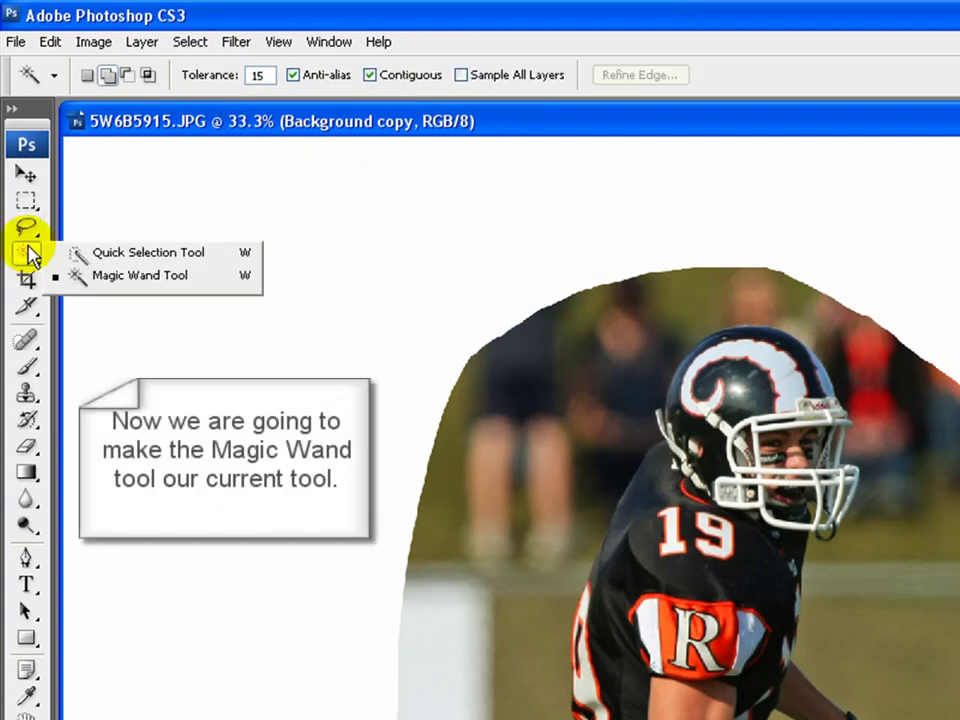
left_click(139, 276)
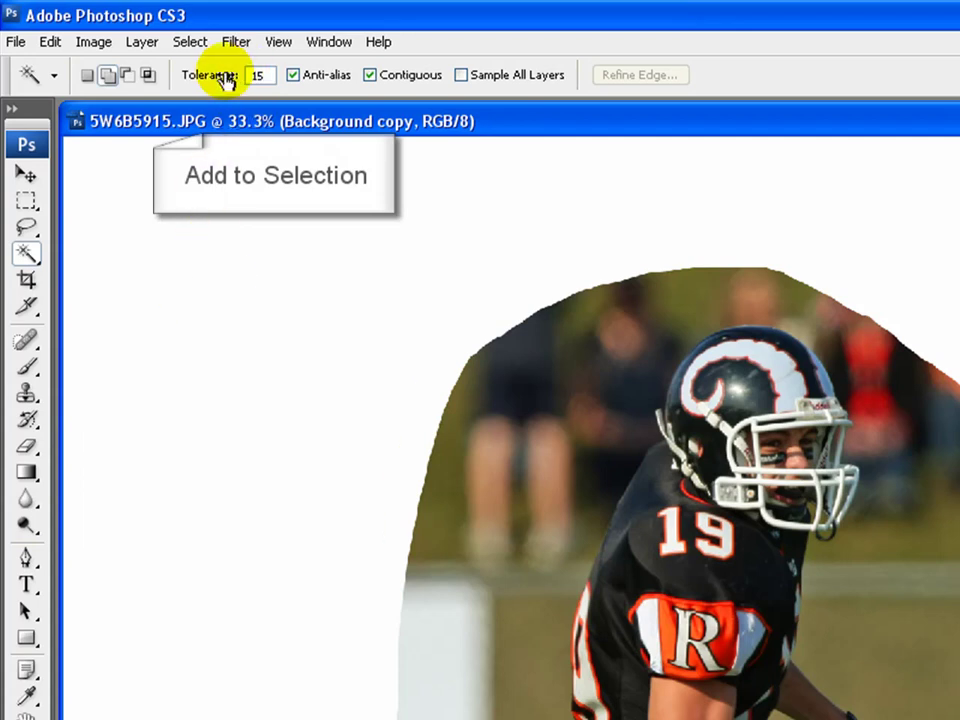
left_click(109, 75)
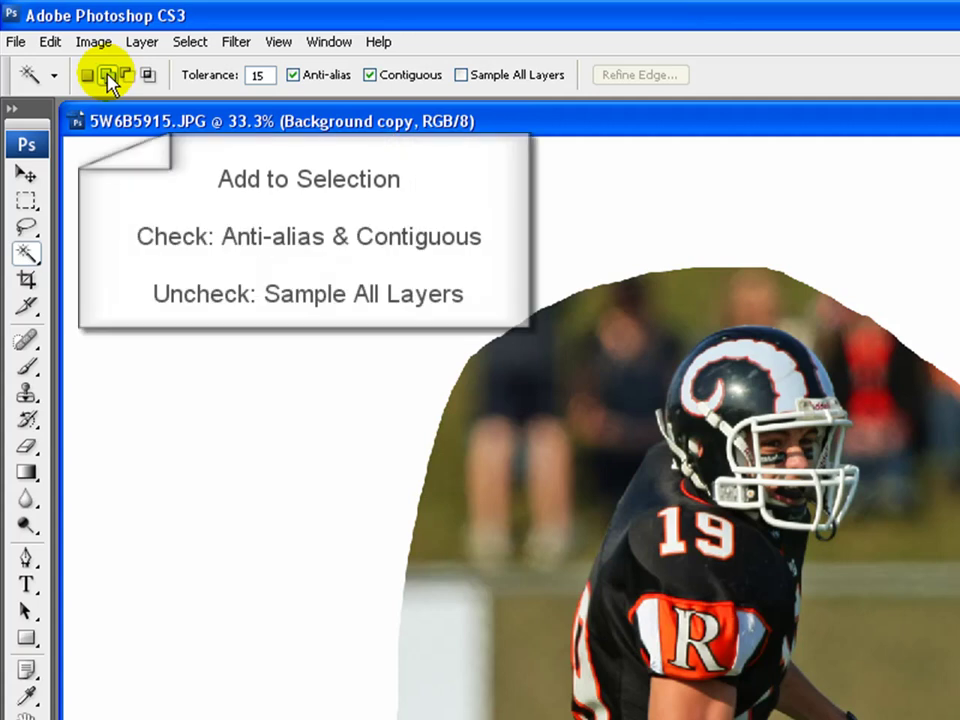
double_click(263, 74)
type("2")
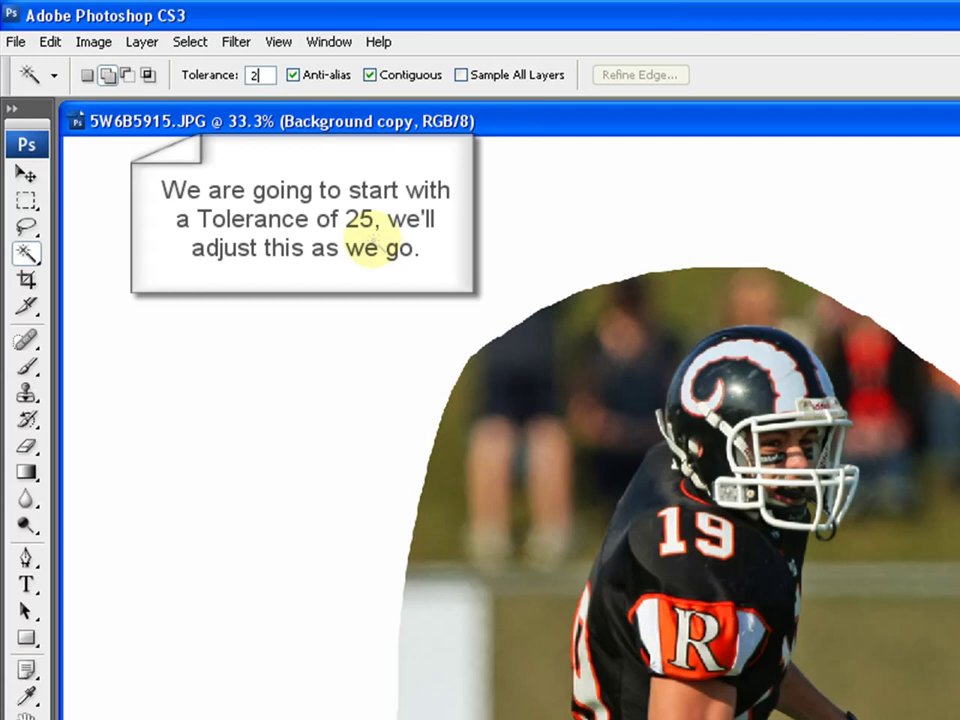
type("5")
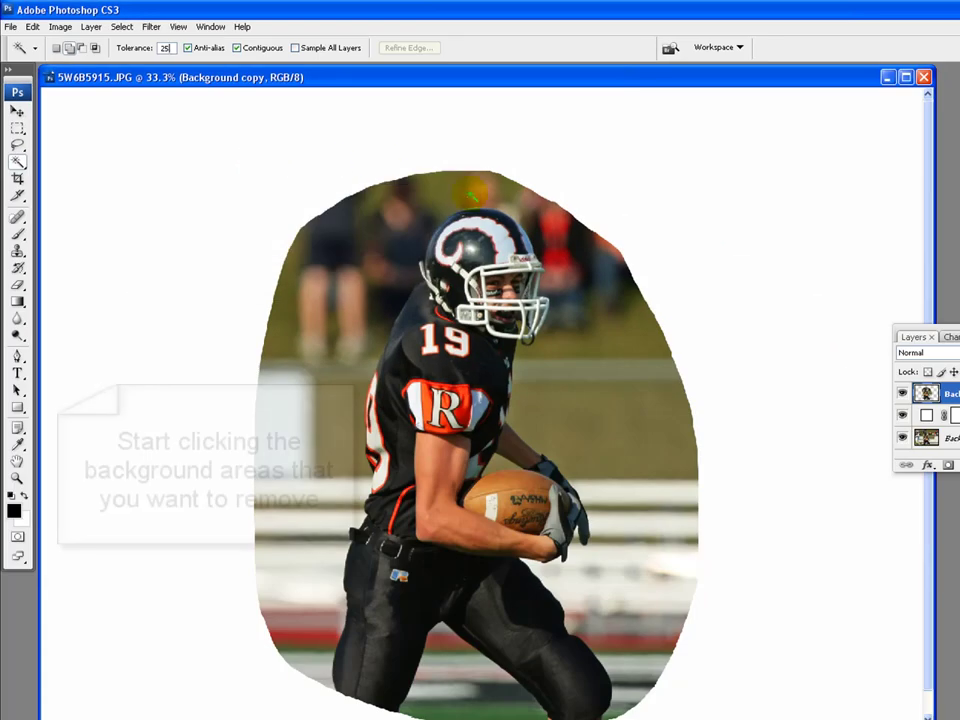
Magic-wand the background right of the player, up to the helmet, and the bleacher strips
left_click(587, 385)
left_click(578, 371)
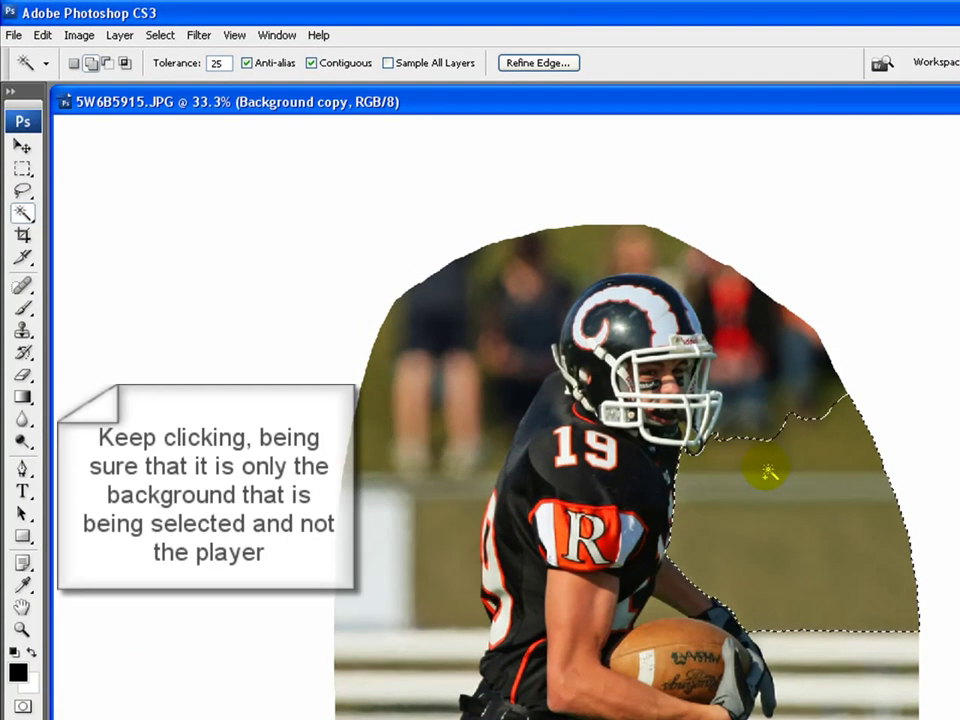
left_click(790, 645)
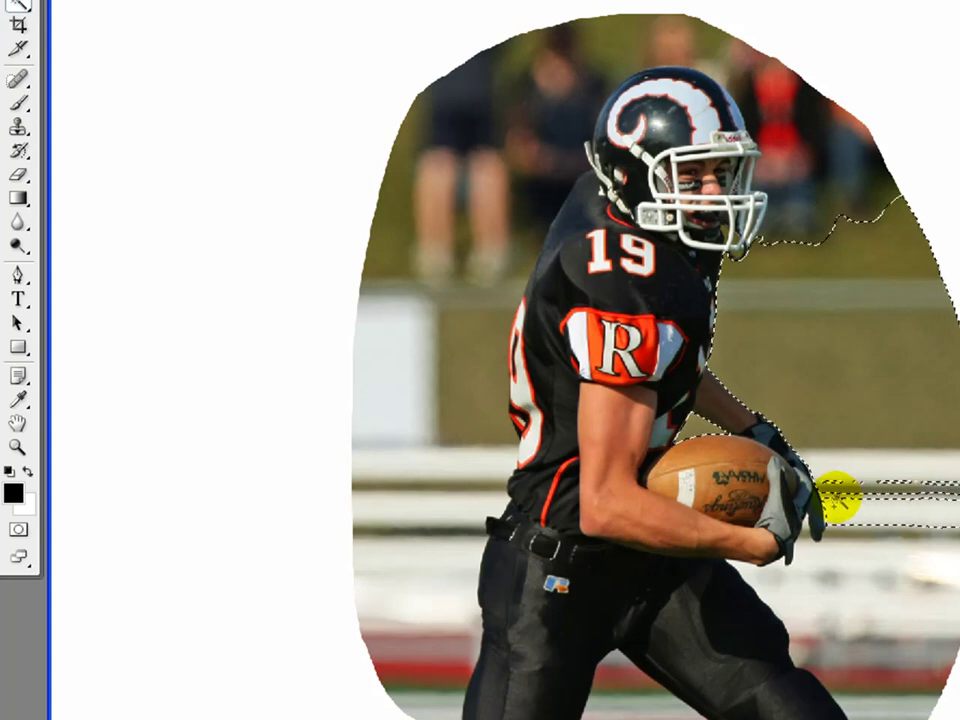
left_click(785, 586)
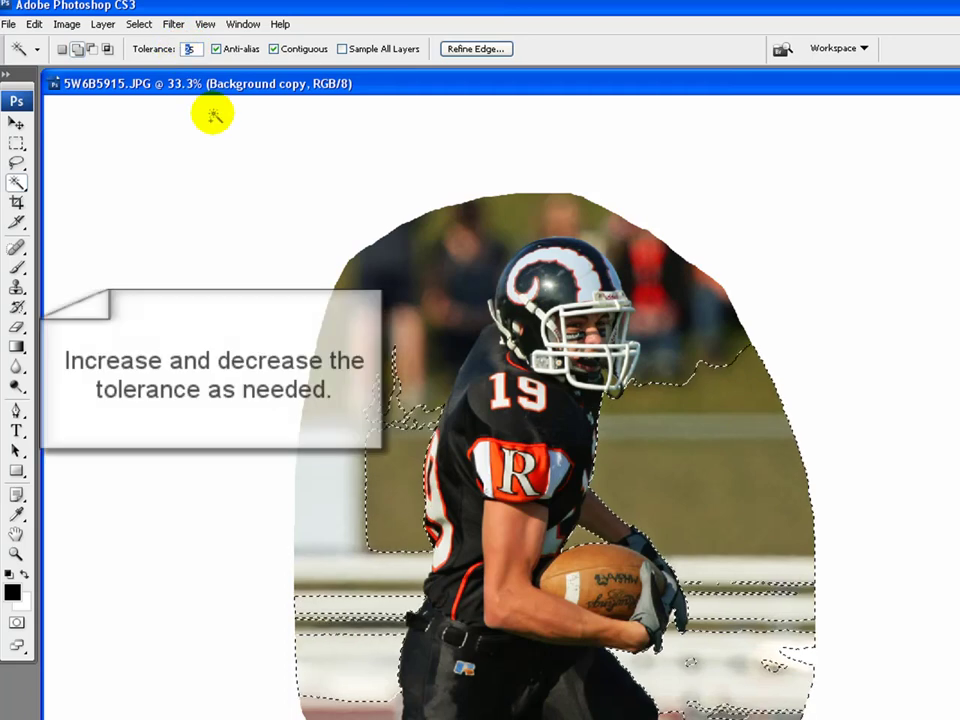
At Tolerance 35, add the lower-right, knee, back-leg, red track and left board areas
key("Return")
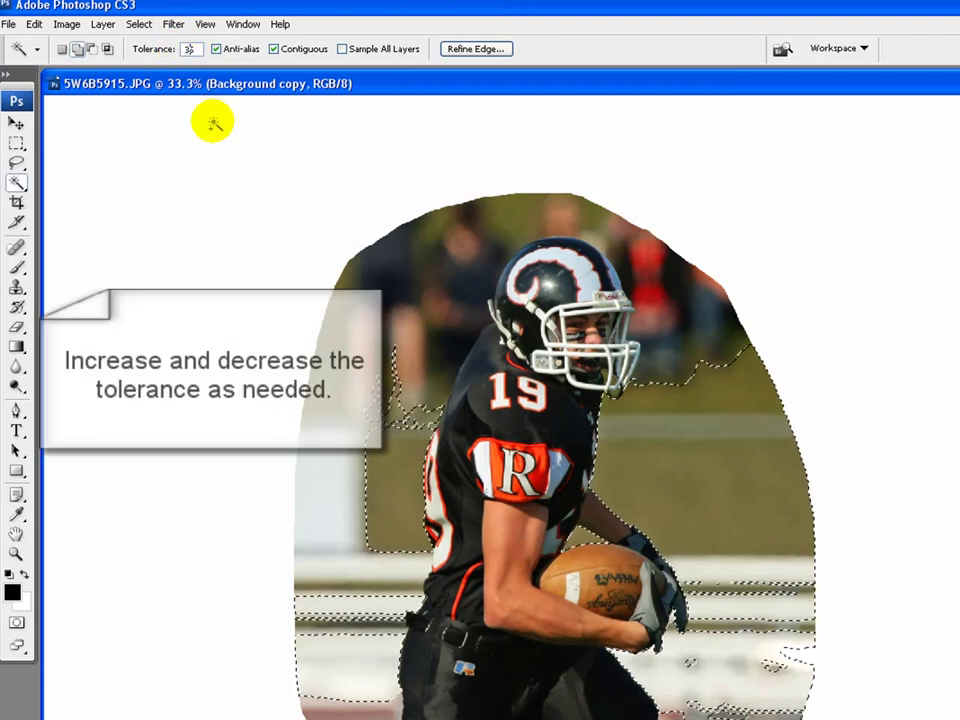
left_click(707, 690)
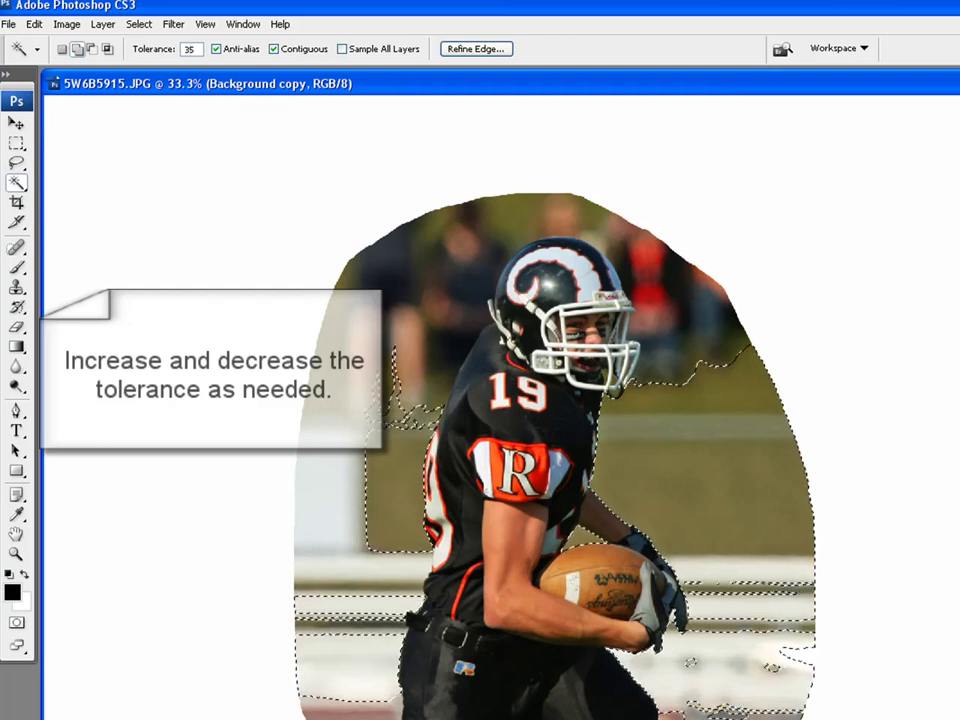
left_click(695, 714)
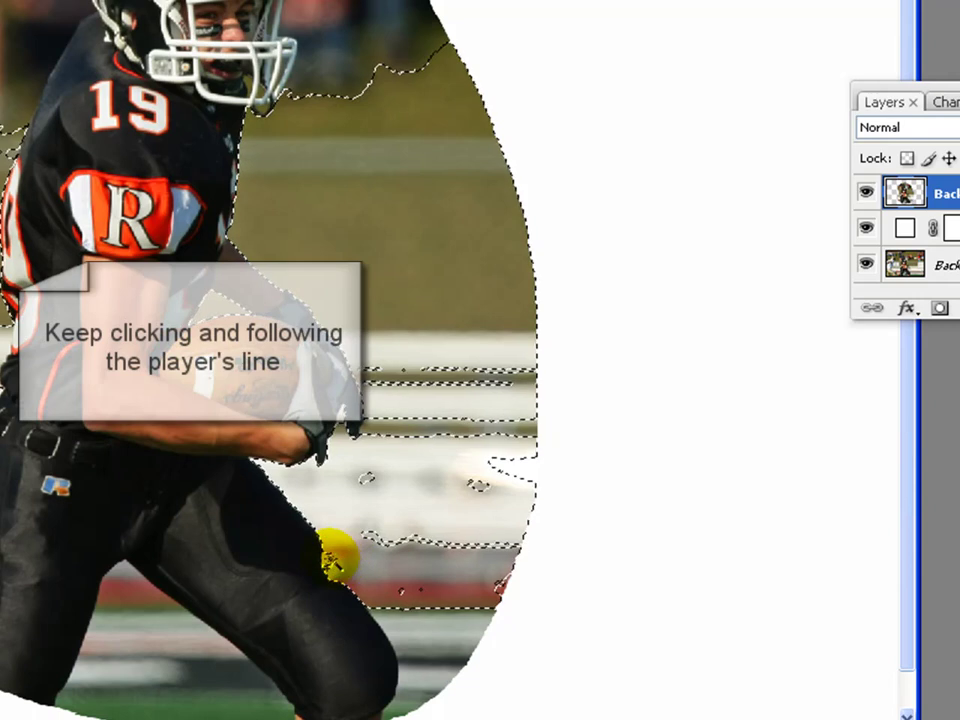
left_click(407, 600)
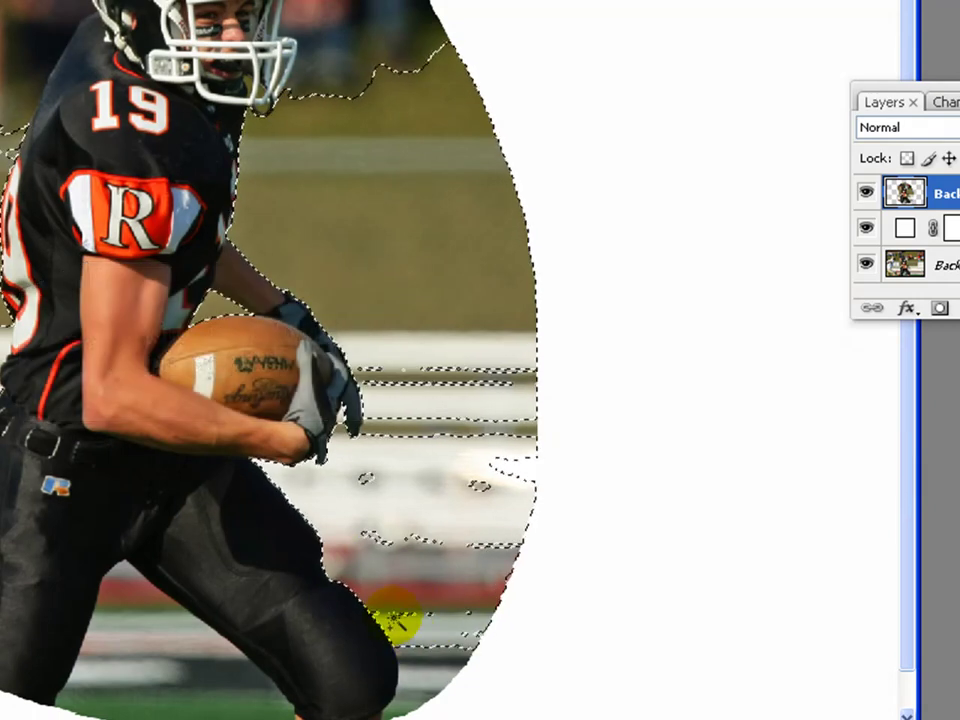
left_click(110, 600)
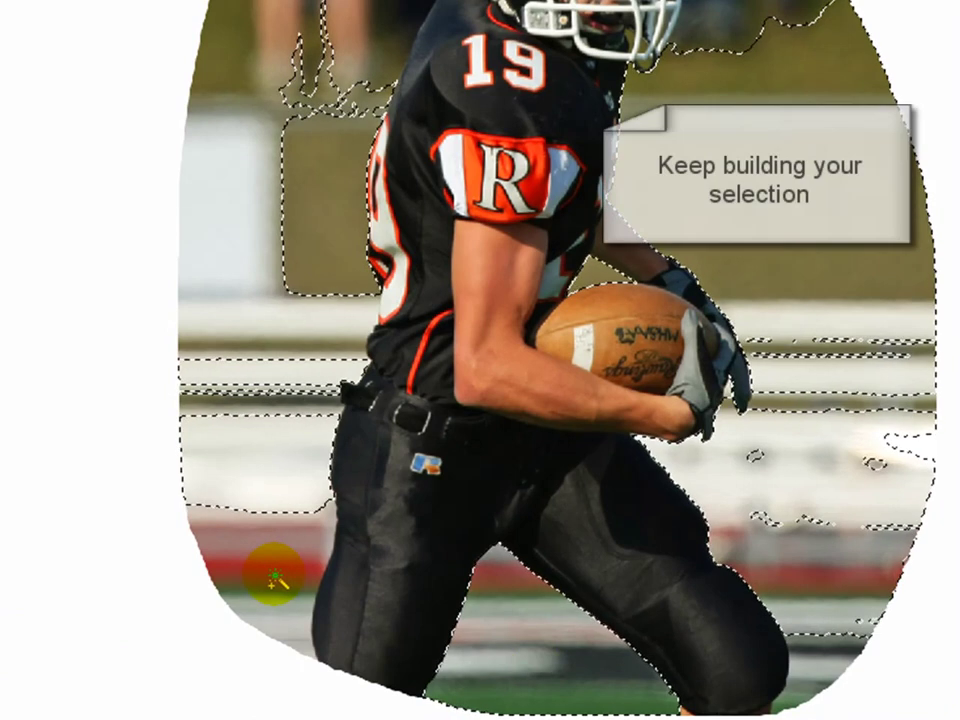
left_click(275, 578)
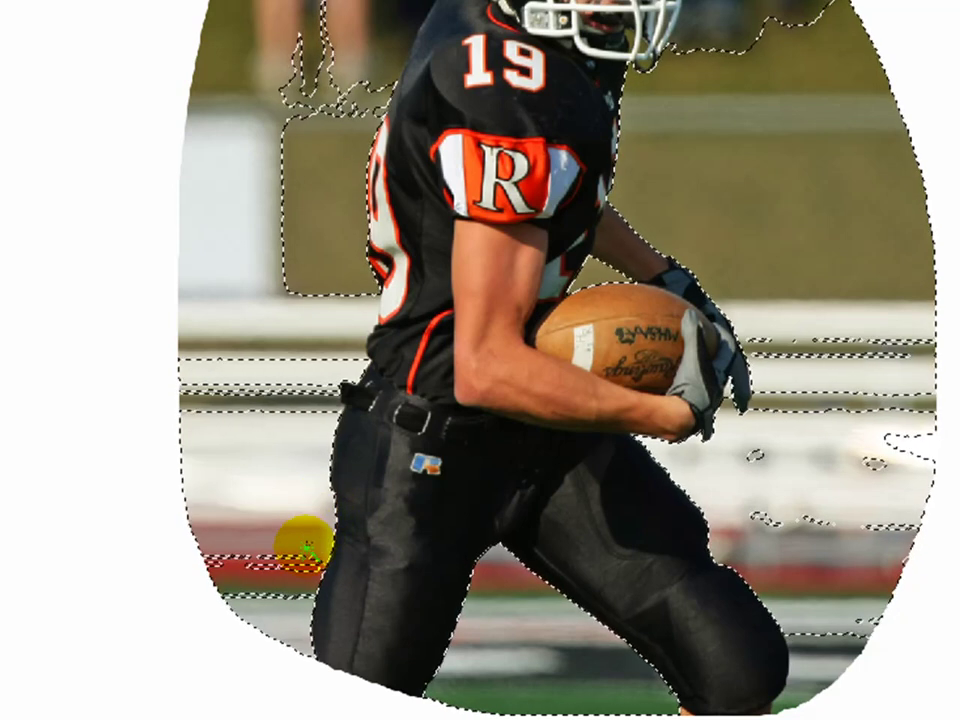
mouse_move(279, 570)
left_mouse_down()
mouse_move(300, 568)
mouse_move(290, 603)
left_mouse_up()
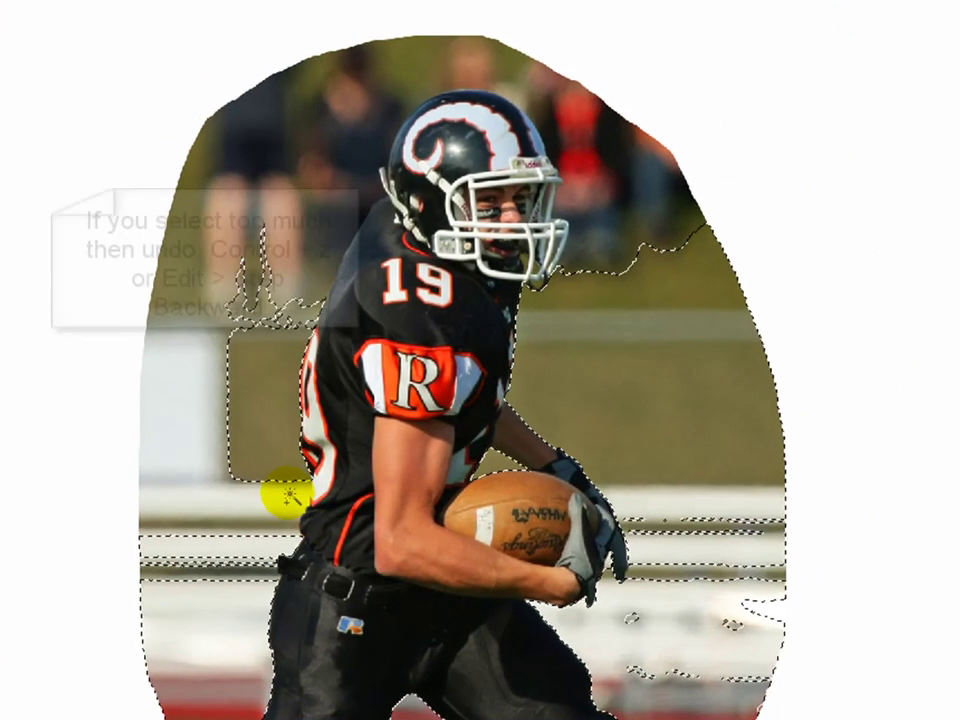
left_click(282, 495)
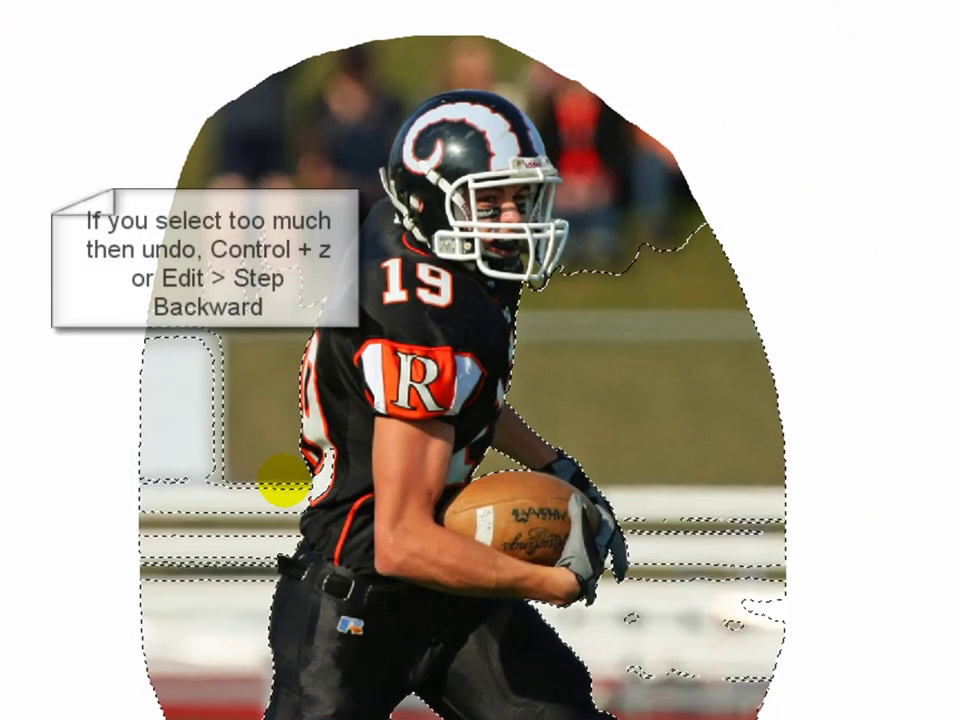
left_click(288, 487)
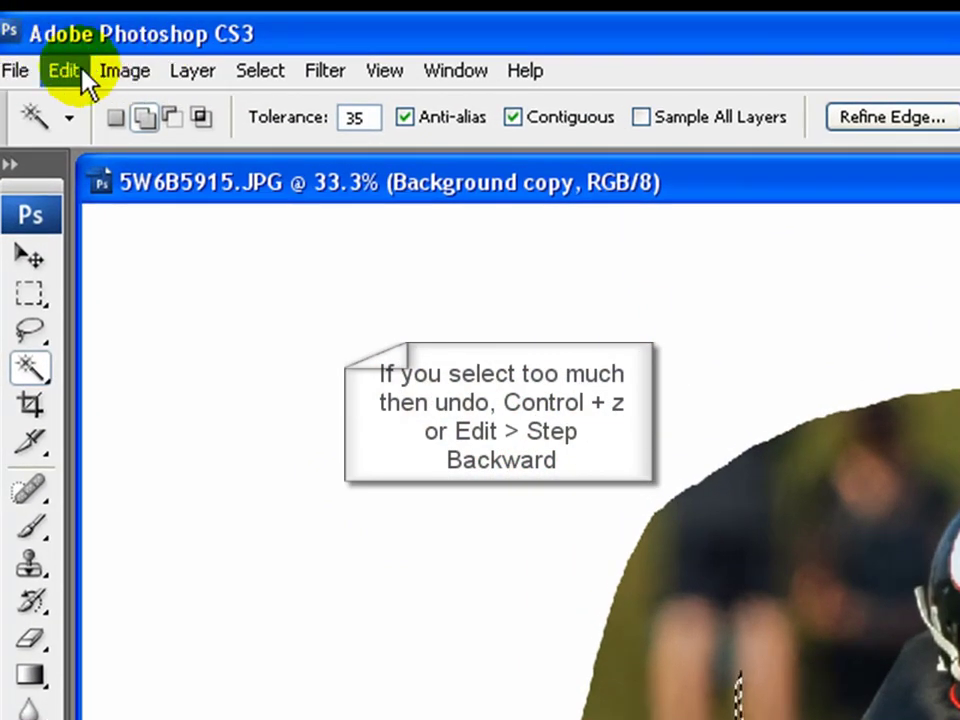
Undo the last Magic Wand pick, zoom to 50%, and lasso-subtract the white jersey back
left_click(64, 72)
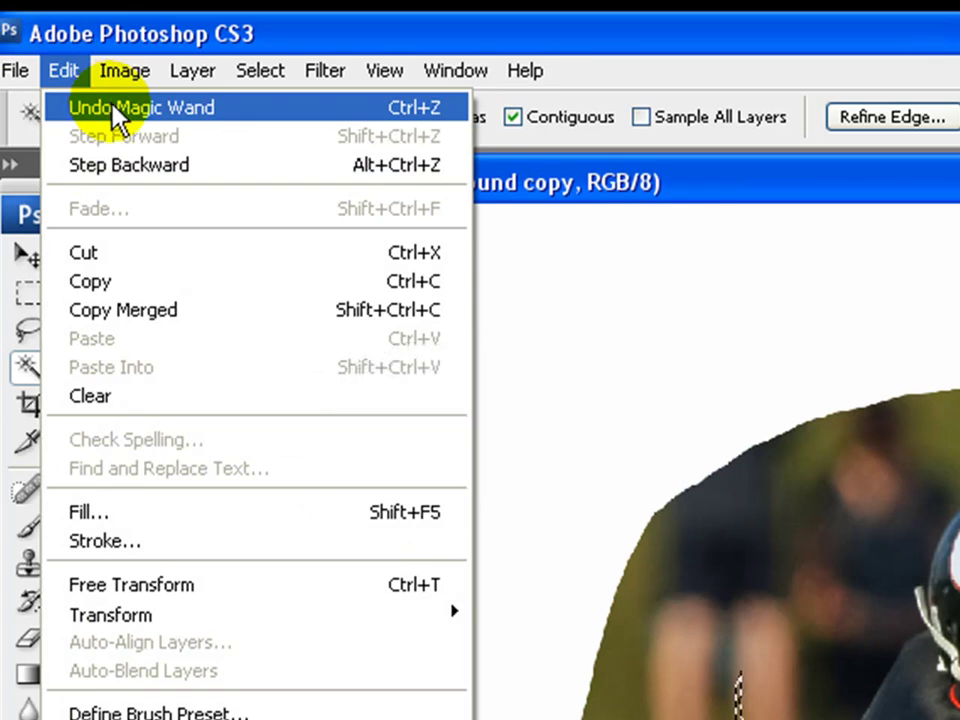
left_click(113, 108)
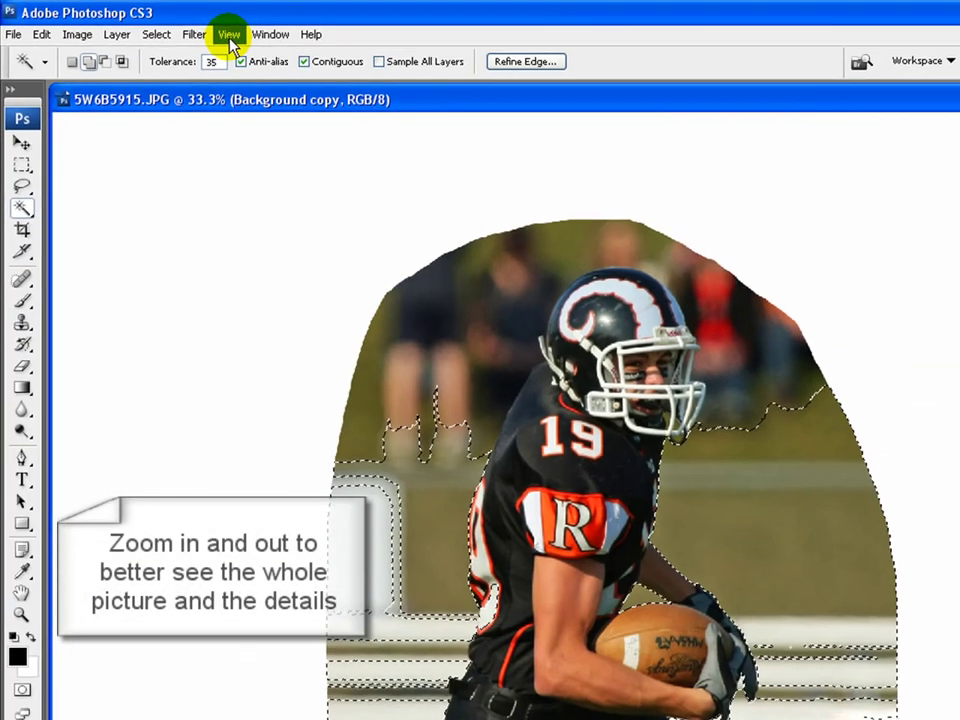
left_click(229, 36)
left_click(315, 146)
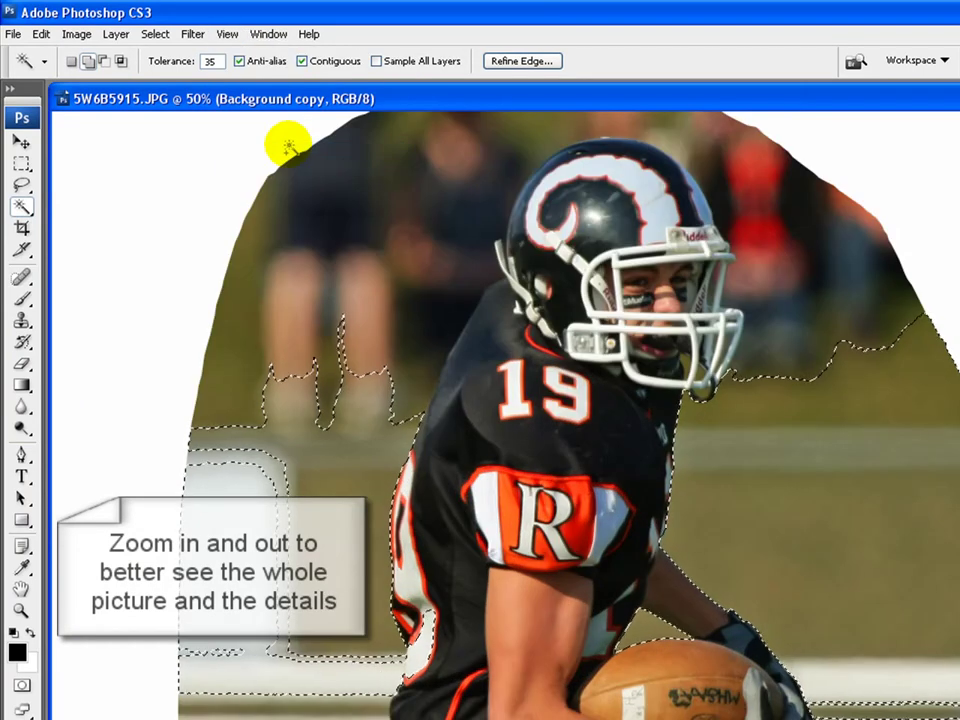
left_click(22, 186)
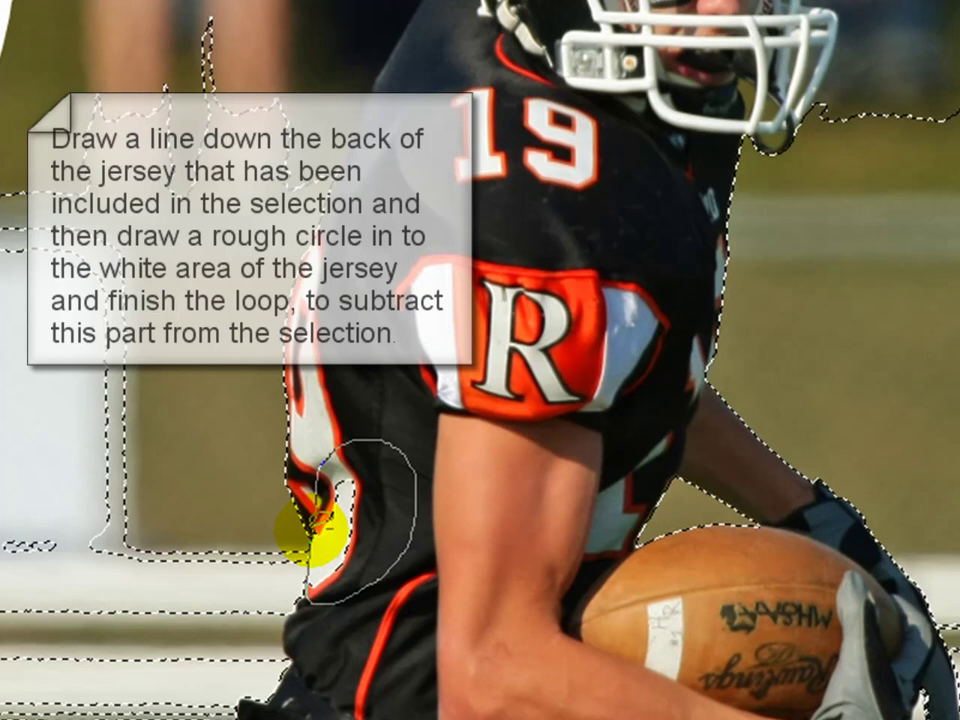
left_click_drag(310, 530, 302, 500)
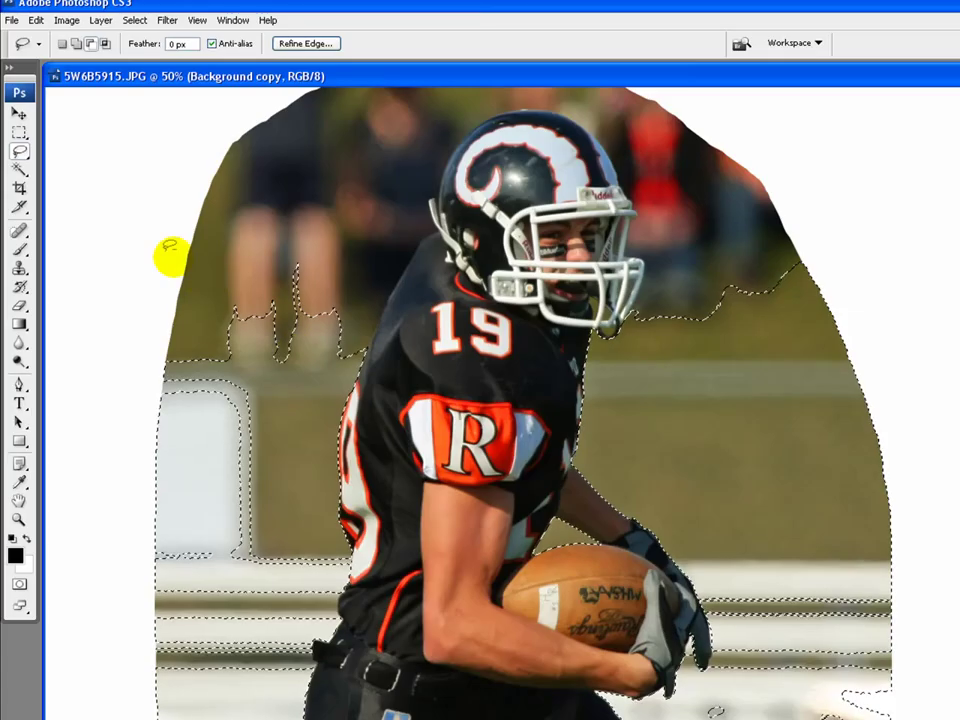
Set the Magic Wand Tolerance to 20, then switch to the Lasso in Add to Selection mode
left_click(20, 171)
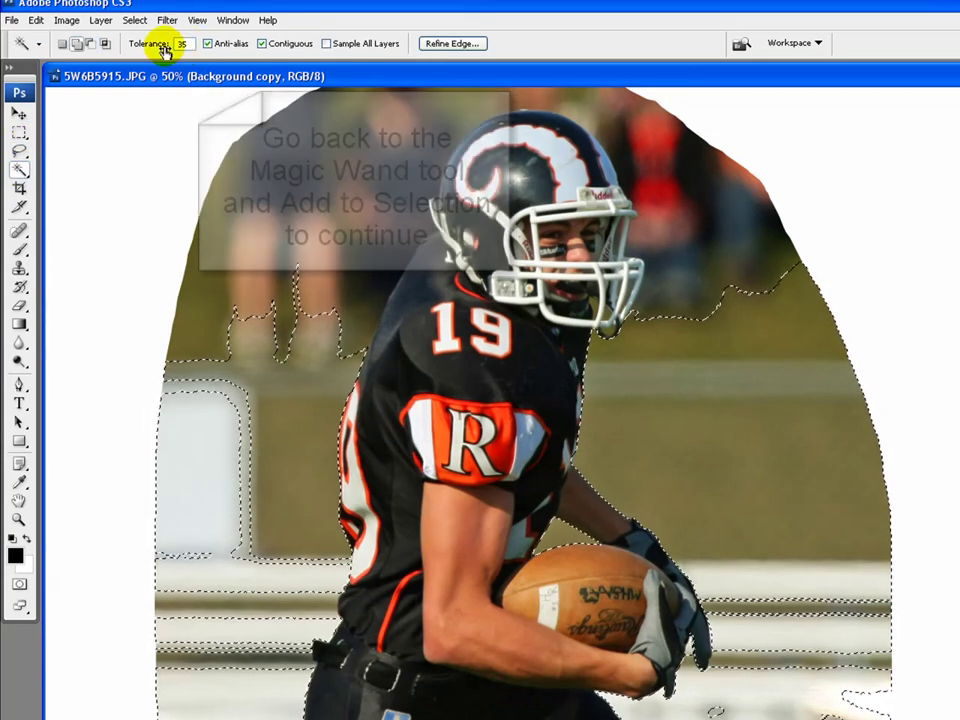
left_click(76, 43)
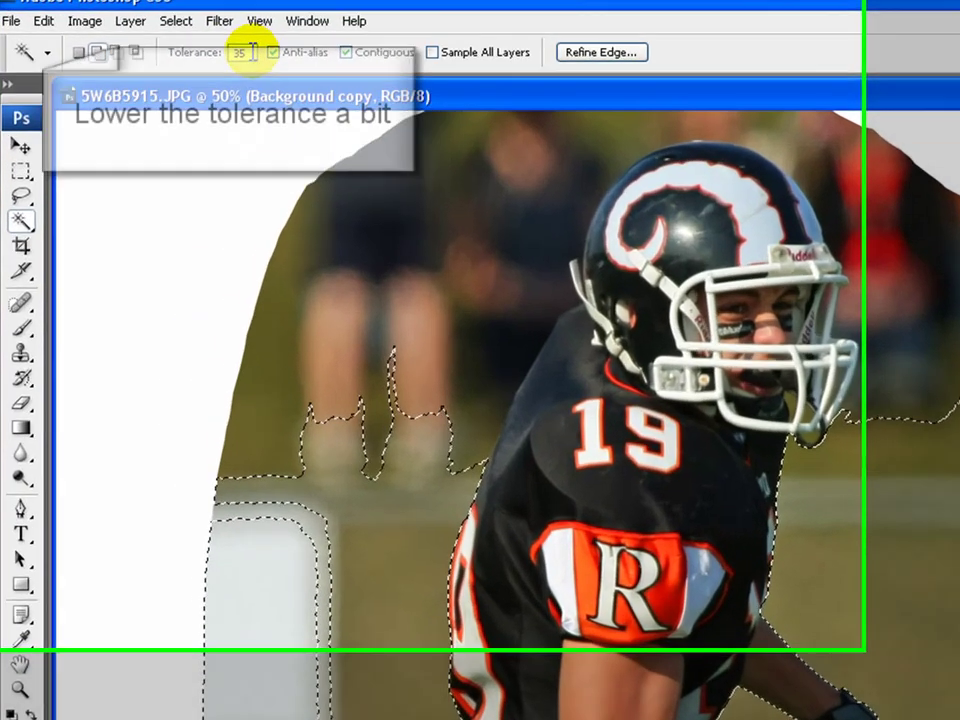
type("20")
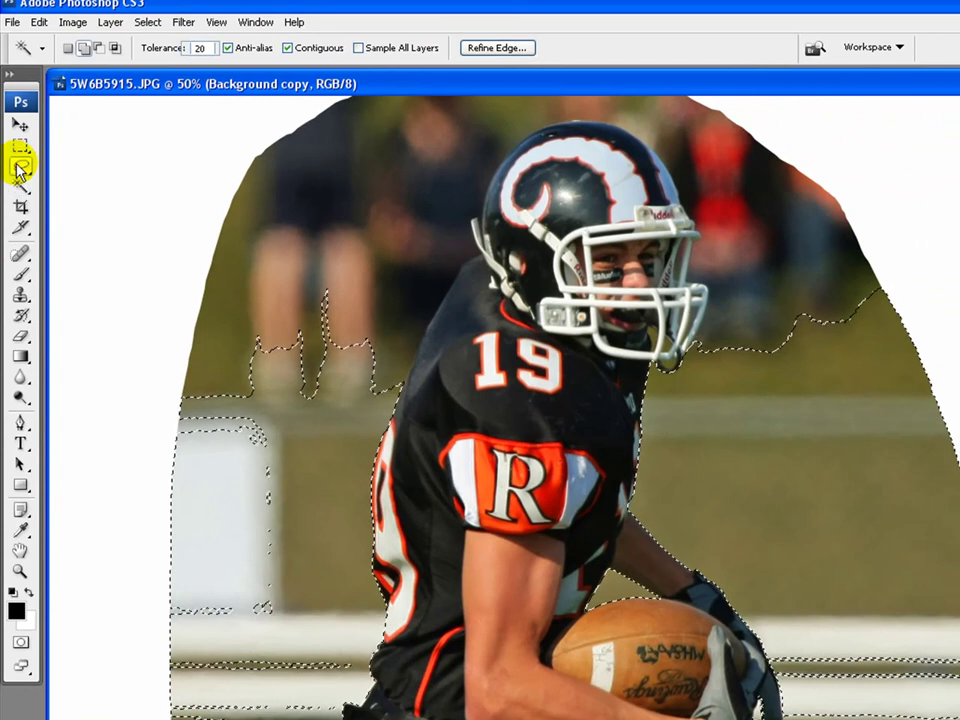
left_click(20, 167)
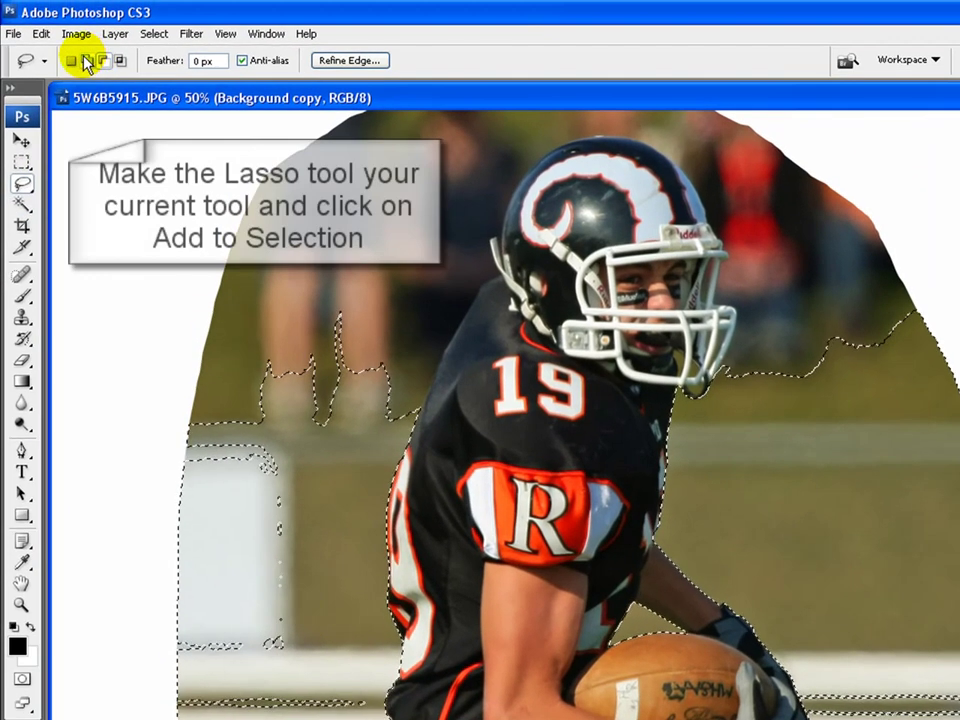
left_click(86, 61)
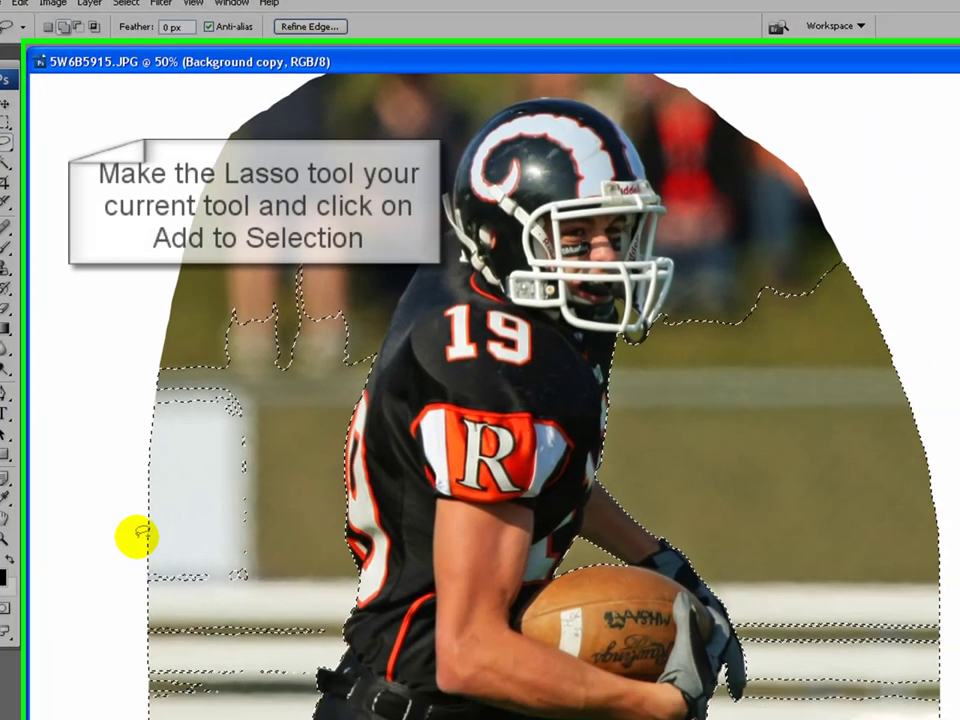
Lasso the left and lower-left background areas into the selection
mouse_move(137, 537)
left_mouse_down()
mouse_move(211, 535)
mouse_move(280, 567)
mouse_move(315, 593)
mouse_move(328, 627)
left_mouse_up()
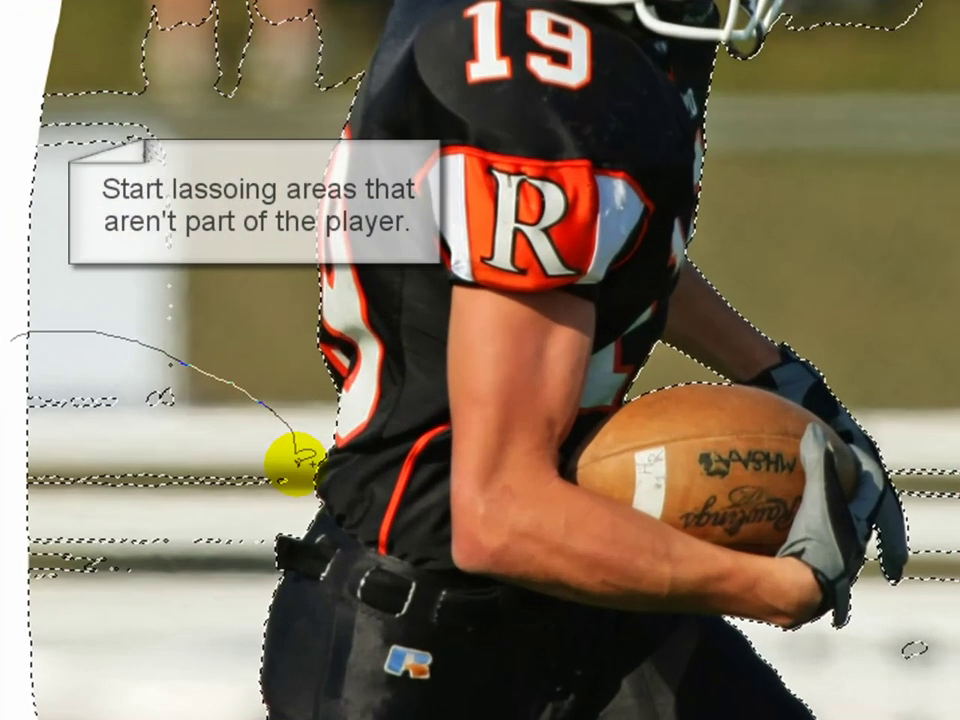
mouse_move(262, 578)
left_mouse_down()
mouse_move(0, 688)
mouse_move(0, 405)
mouse_move(39, 344)
left_mouse_up()
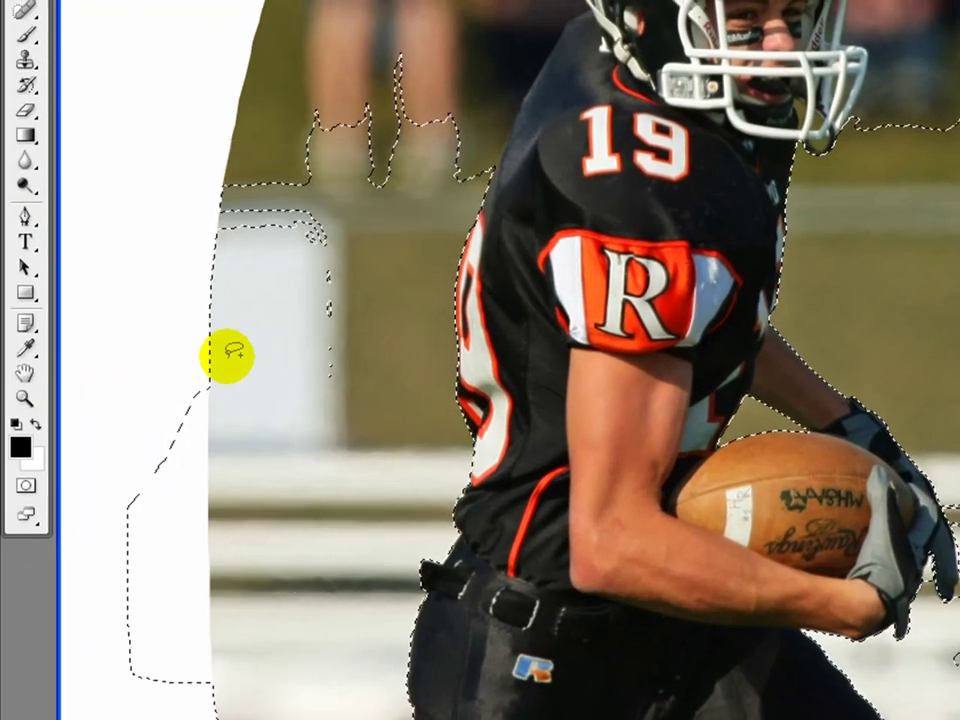
left_click_drag(268, 415, 332, 414)
mouse_move(232, 36)
left_mouse_down()
mouse_move(193, 446)
mouse_move(285, 465)
left_mouse_up()
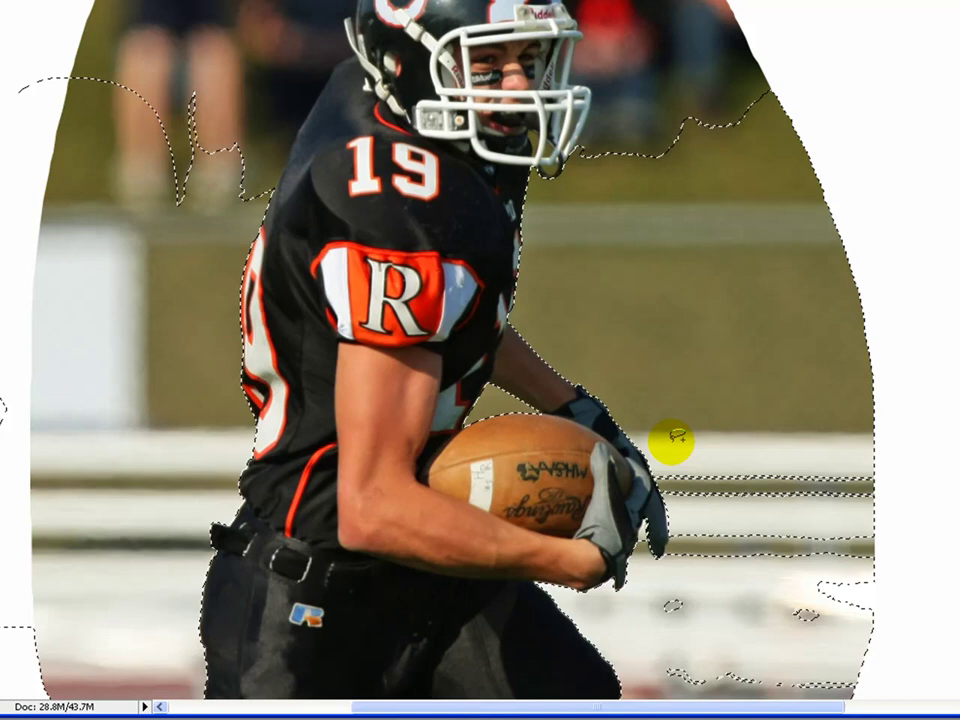
Lasso the background right of the legs, beside the glove, and along the photo edge
left_click_drag(763, 449, 788, 625)
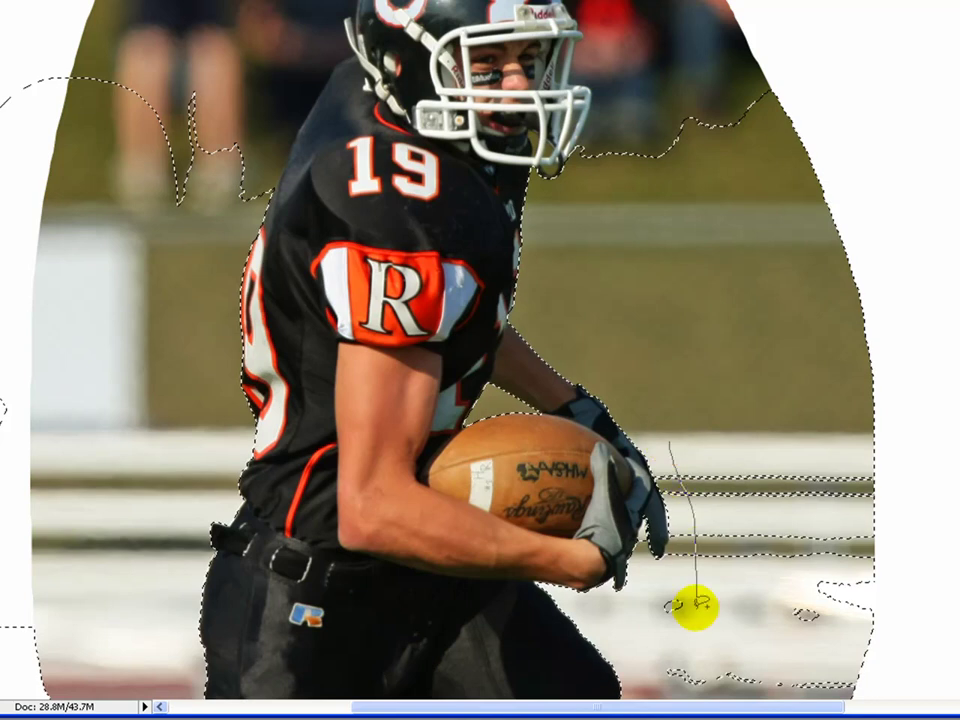
mouse_move(717, 684)
left_mouse_down()
mouse_move(795, 685)
mouse_move(933, 557)
mouse_move(853, 437)
left_mouse_up()
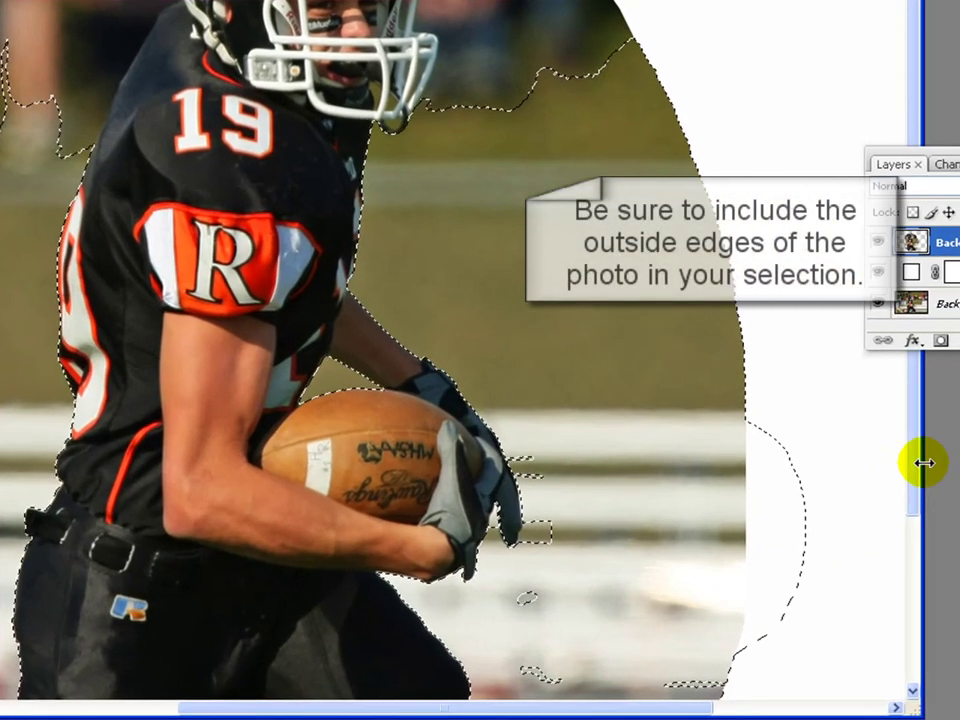
scroll(912, 470, "down", 5)
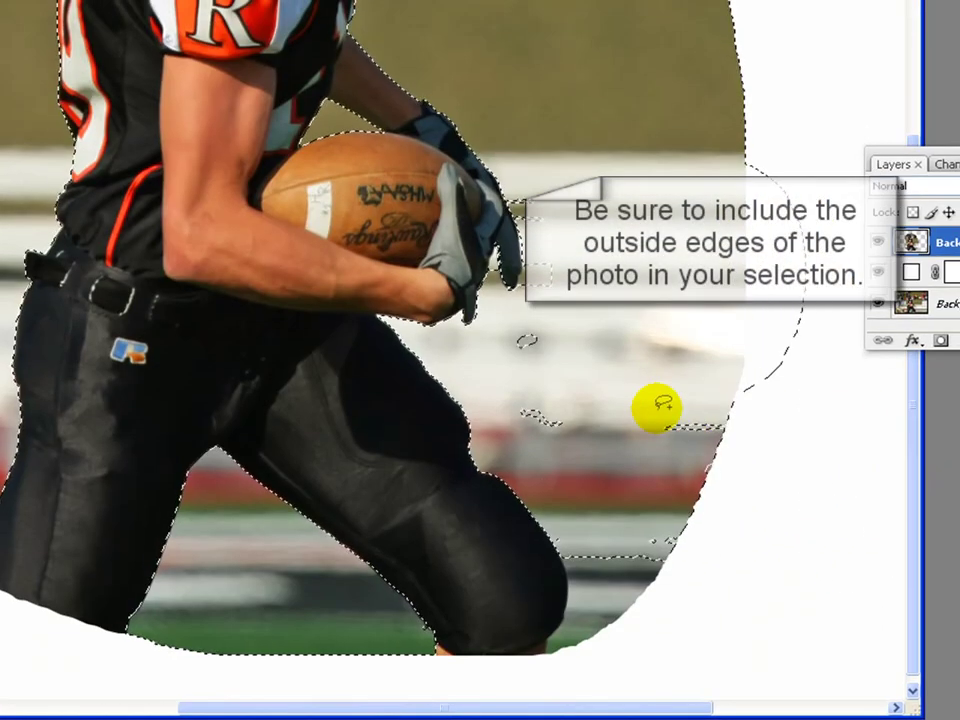
mouse_move(598, 333)
left_mouse_down()
mouse_move(514, 330)
mouse_move(500, 384)
left_mouse_up()
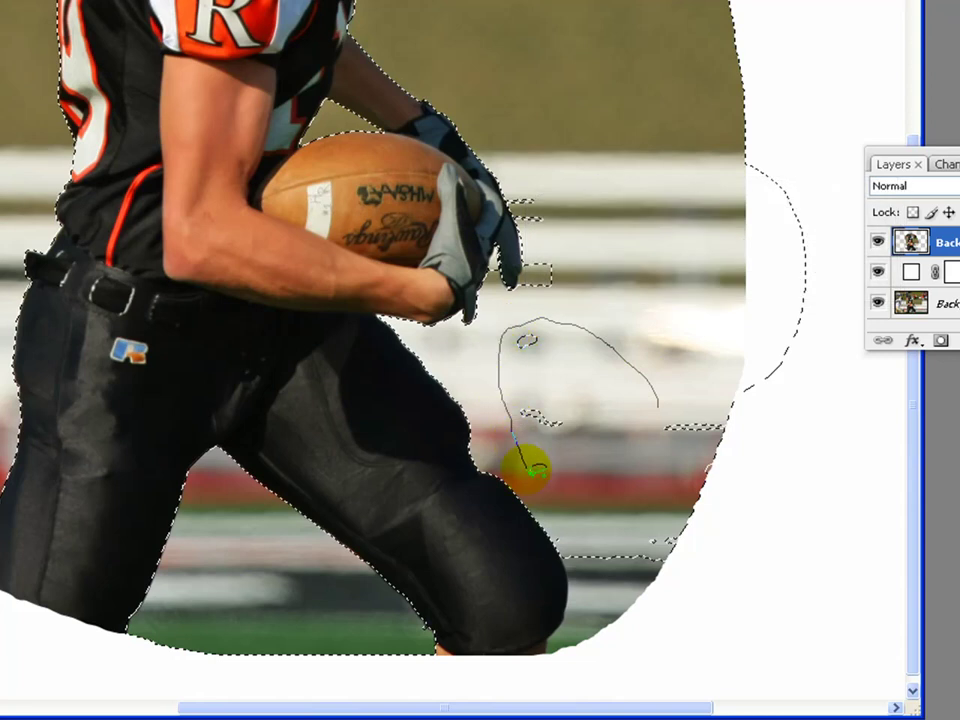
mouse_move(640, 645)
left_mouse_down()
mouse_move(797, 381)
mouse_move(780, 370)
left_mouse_up()
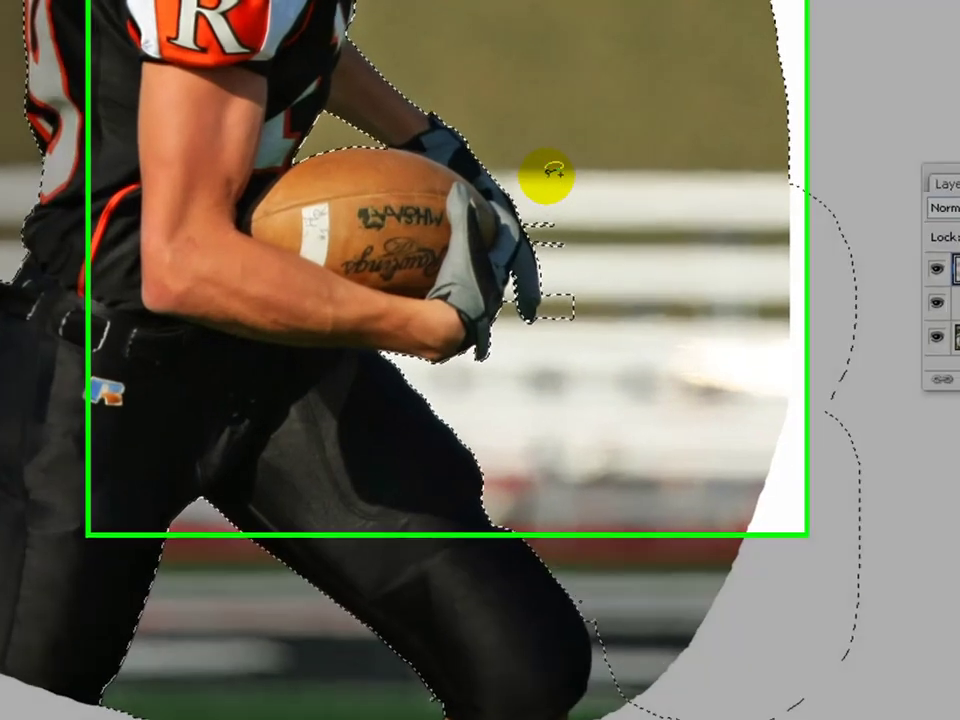
mouse_move(544, 182)
left_mouse_down()
mouse_move(552, 273)
mouse_move(621, 301)
mouse_move(609, 206)
left_mouse_up()
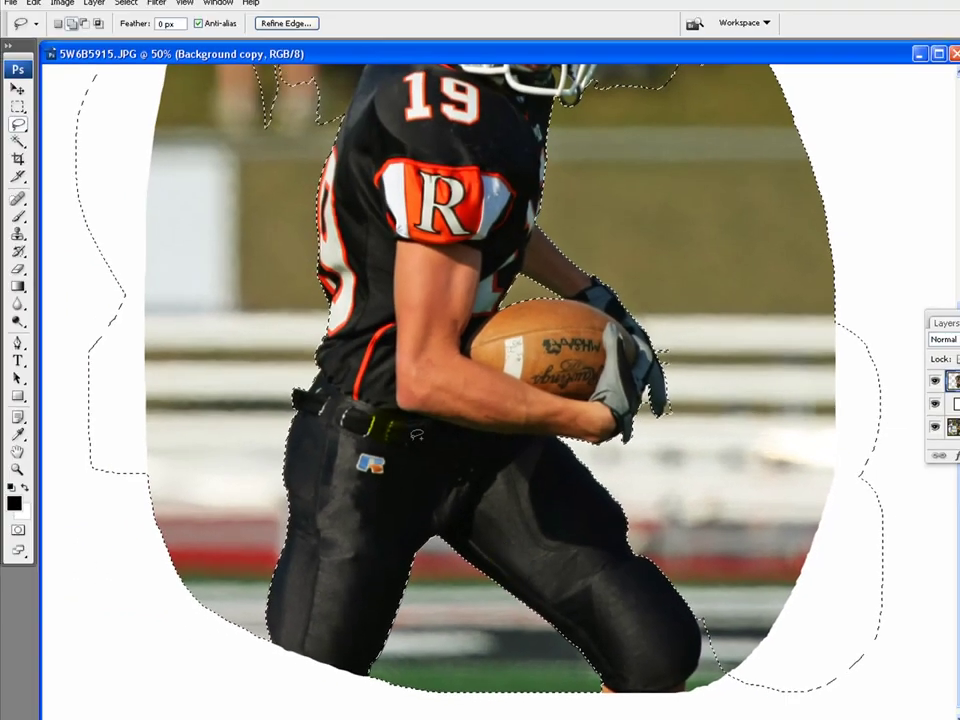
Add the background sliver beside the knee with the Magic Wand at Tolerance 30
left_click(18, 143)
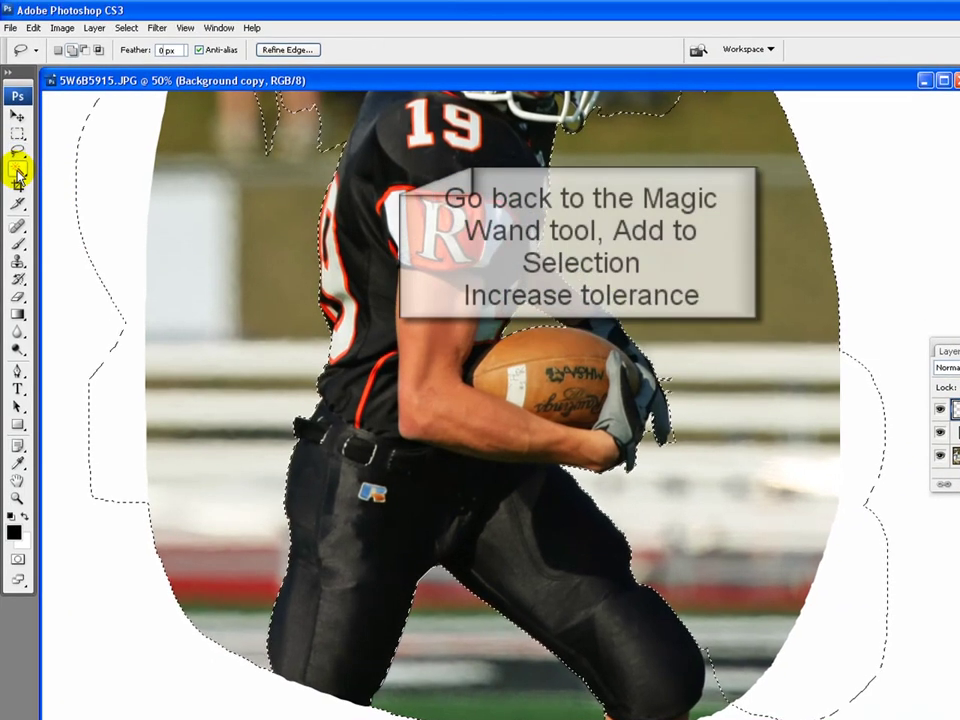
double_click(171, 49)
type("30")
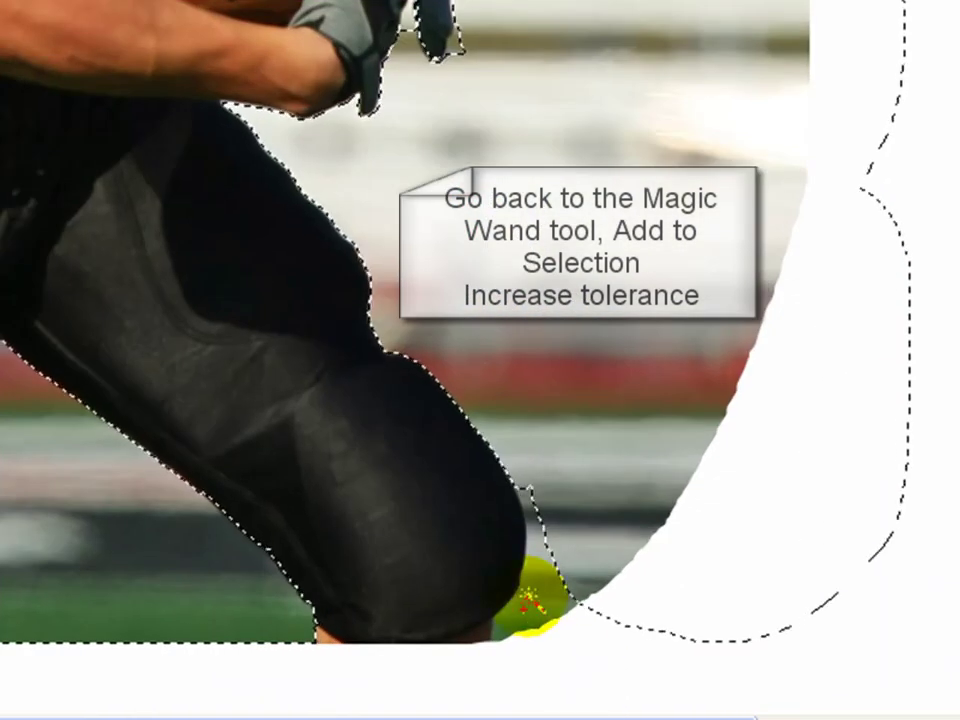
left_click(553, 549)
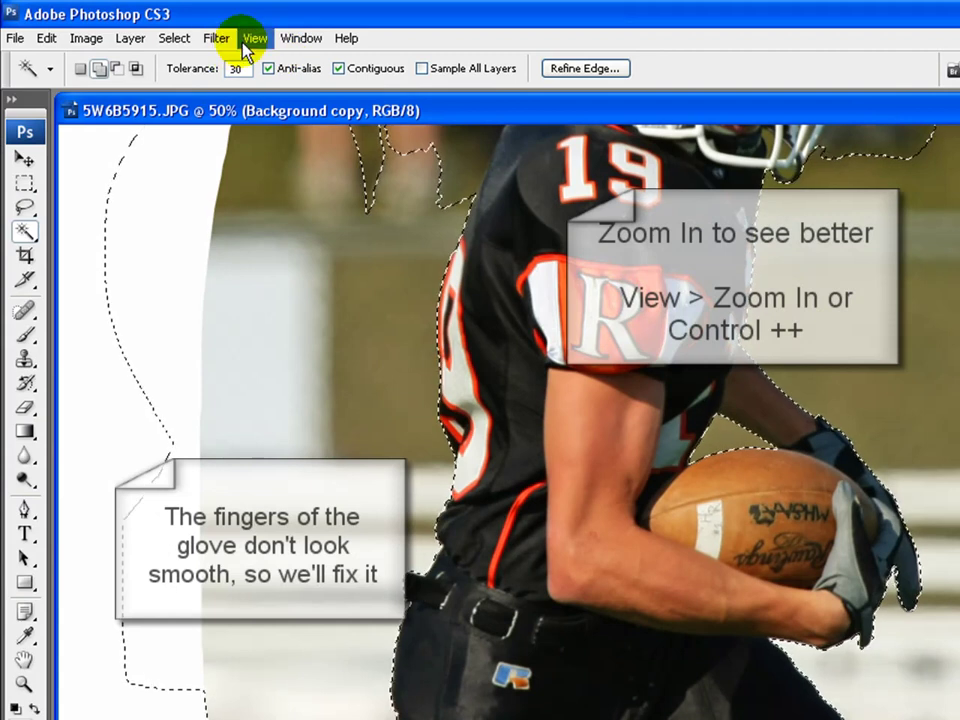
Zoom the photo in to 100% and bring up the lasso tool variants
left_click(252, 39)
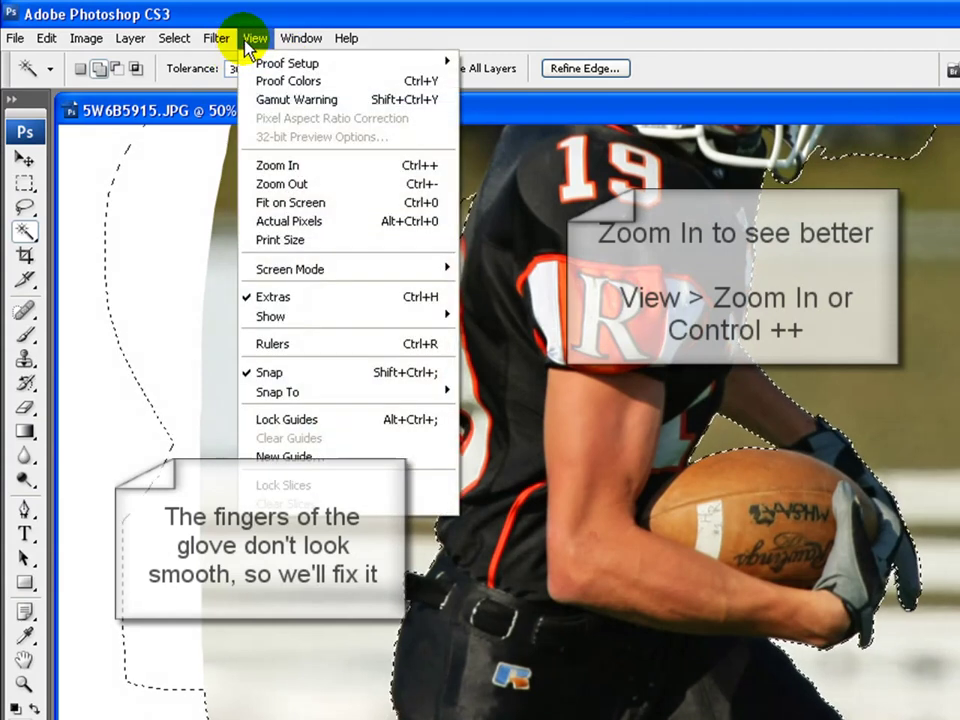
left_click(326, 167)
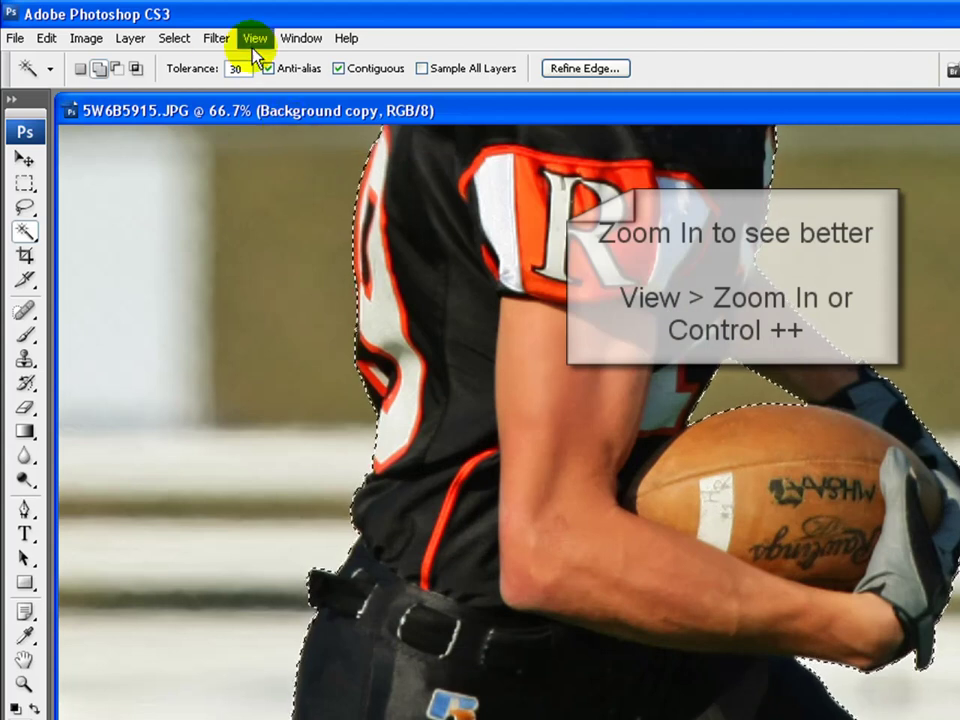
left_click(254, 42)
left_click(320, 166)
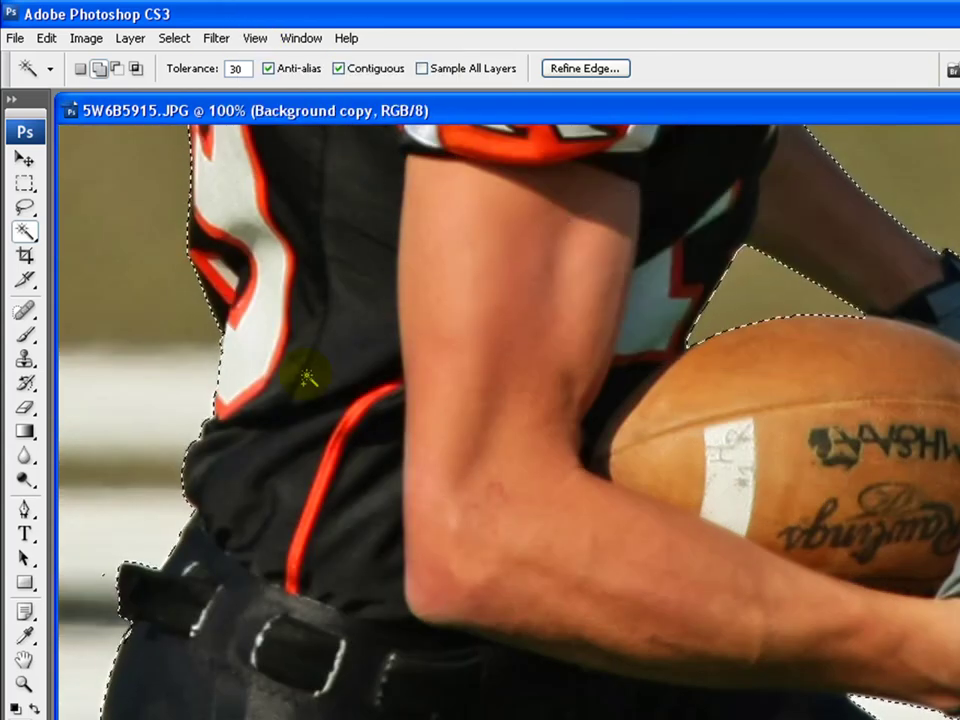
left_click(30, 207)
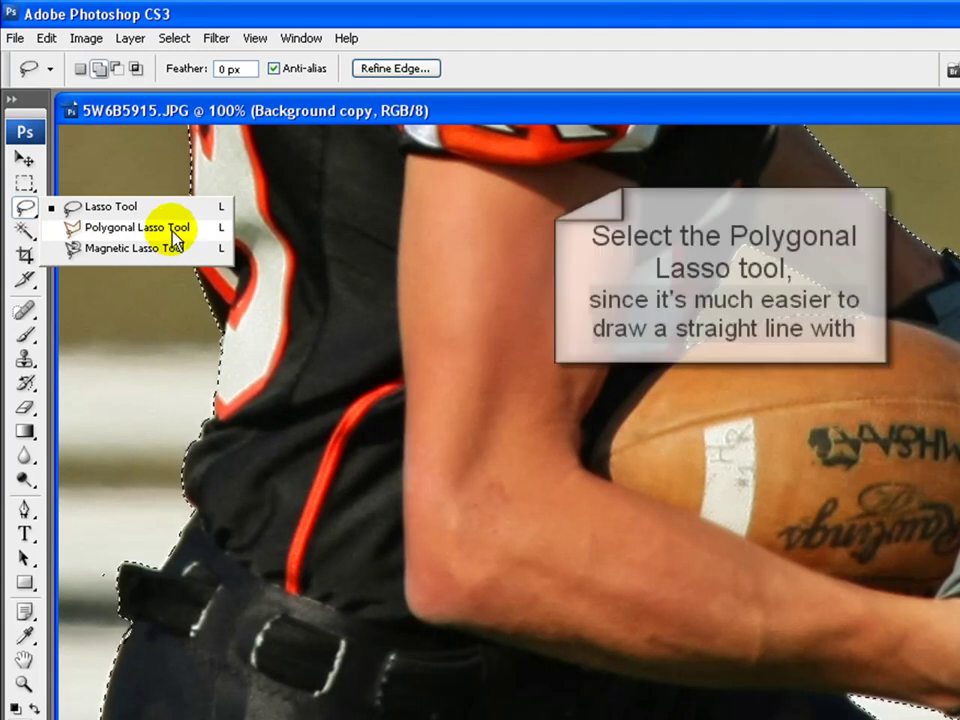
Switch to the Polygonal Lasso and begin a straight-edged outline along the glove fingertips
left_click(175, 236)
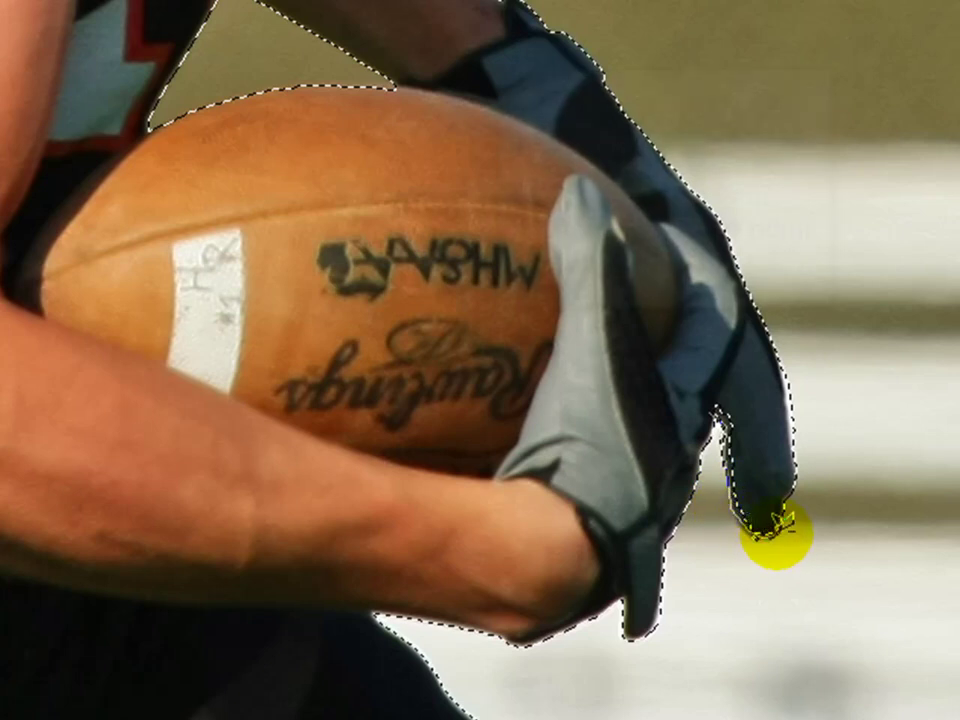
left_click(776, 535)
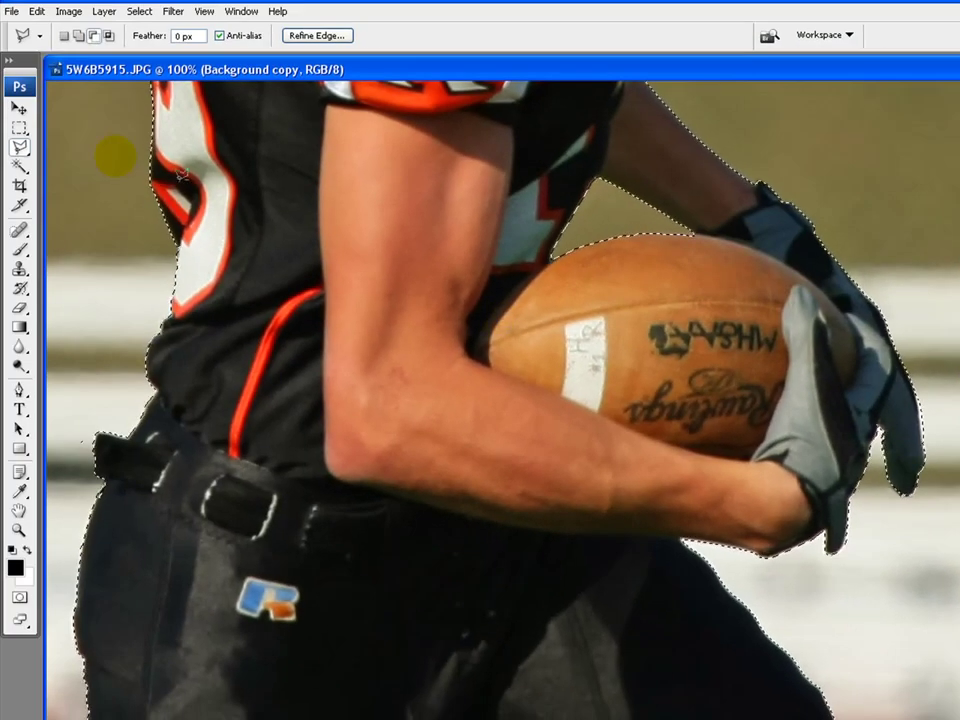
With the Magic Wand in Add to Selection mode, add the blurred crowd top-left of the helmet
left_click(19, 166)
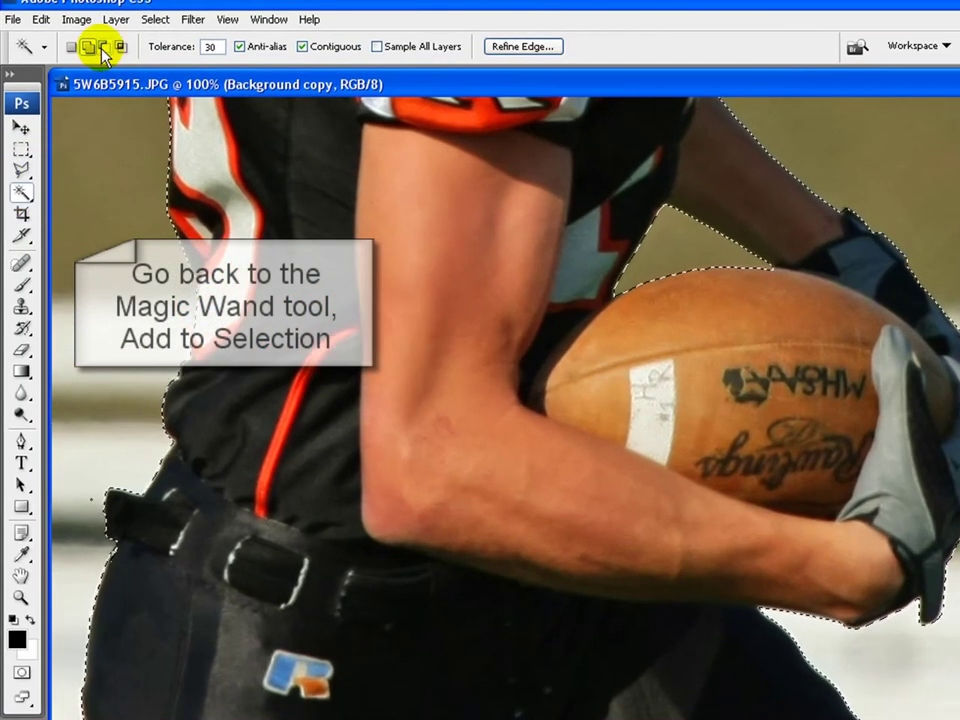
left_click(93, 46)
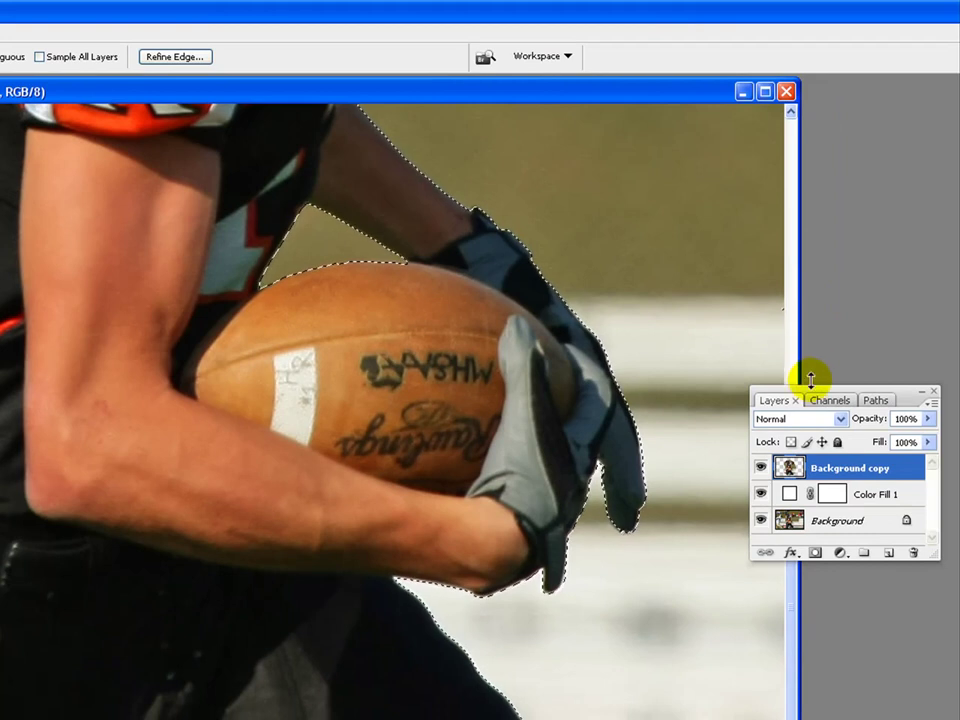
left_click_drag(912, 402, 959, 486)
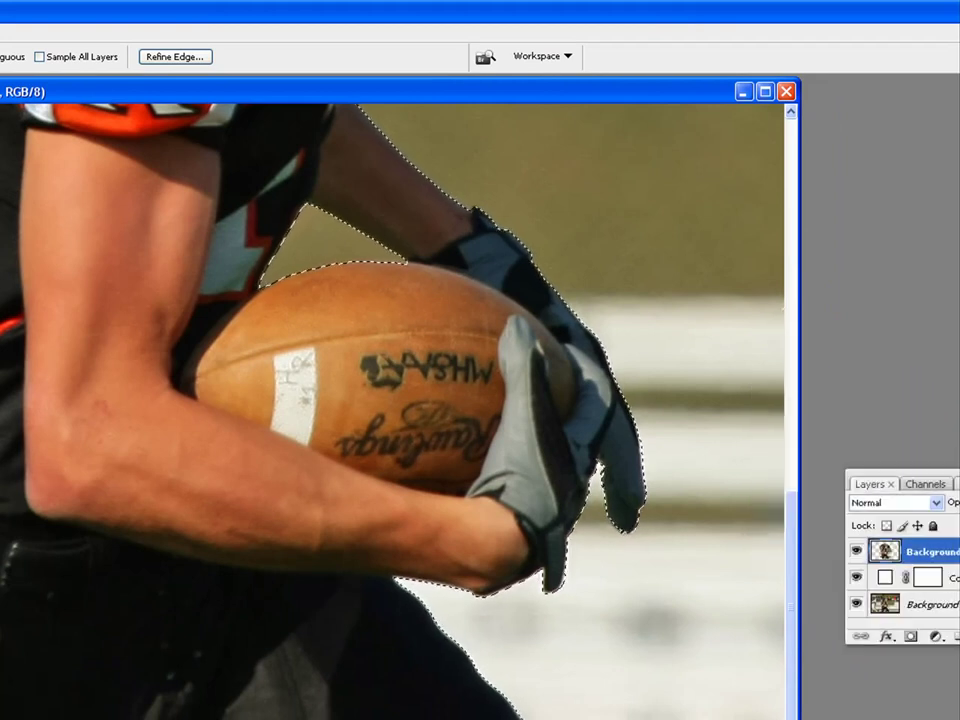
left_click_drag(792, 560, 797, 279)
mouse_move(386, 251)
left_mouse_down()
mouse_move(375, 202)
mouse_move(313, 192)
mouse_move(363, 213)
mouse_move(372, 227)
mouse_move(363, 230)
mouse_move(242, 188)
left_mouse_up()
left_click(204, 204)
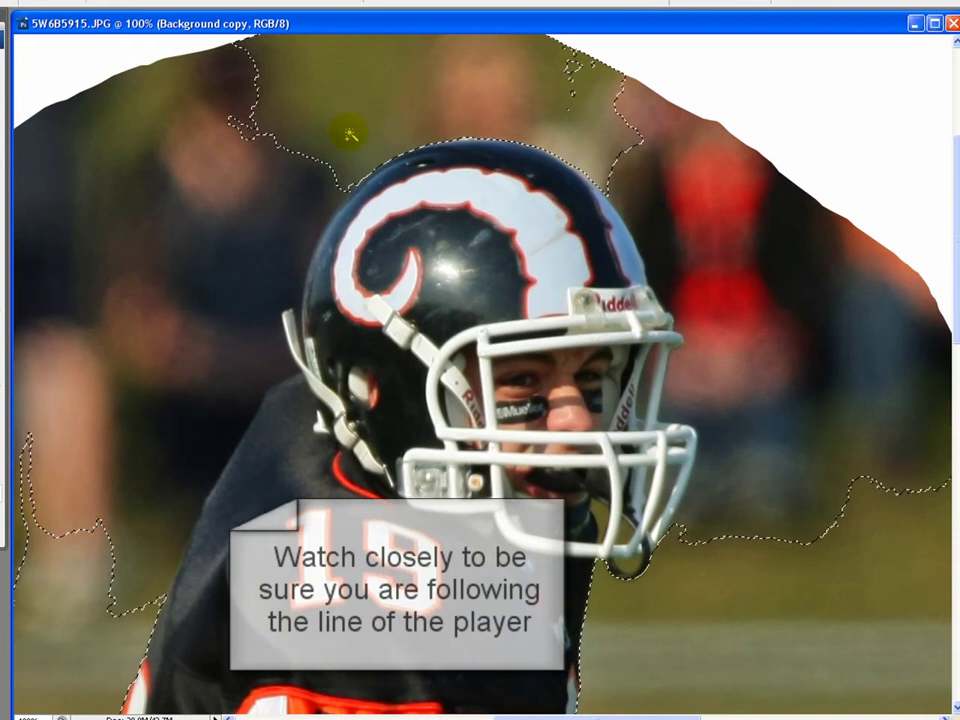
Add the background beside the facemask and the gap inside it, undoing one oversized pick
left_click(347, 181)
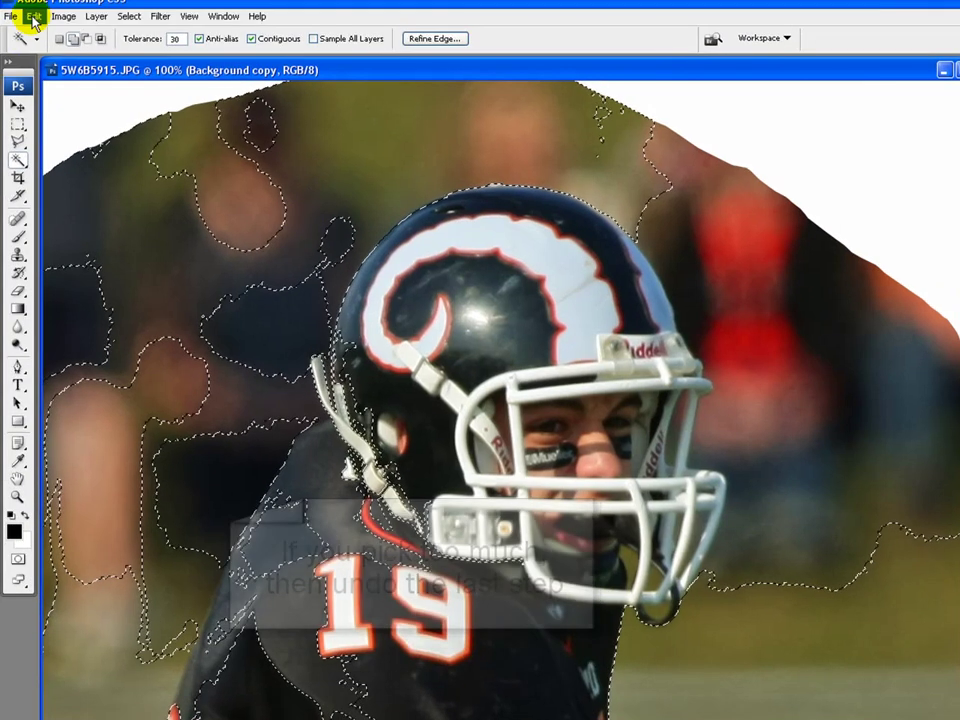
left_click(34, 18)
left_click(64, 32)
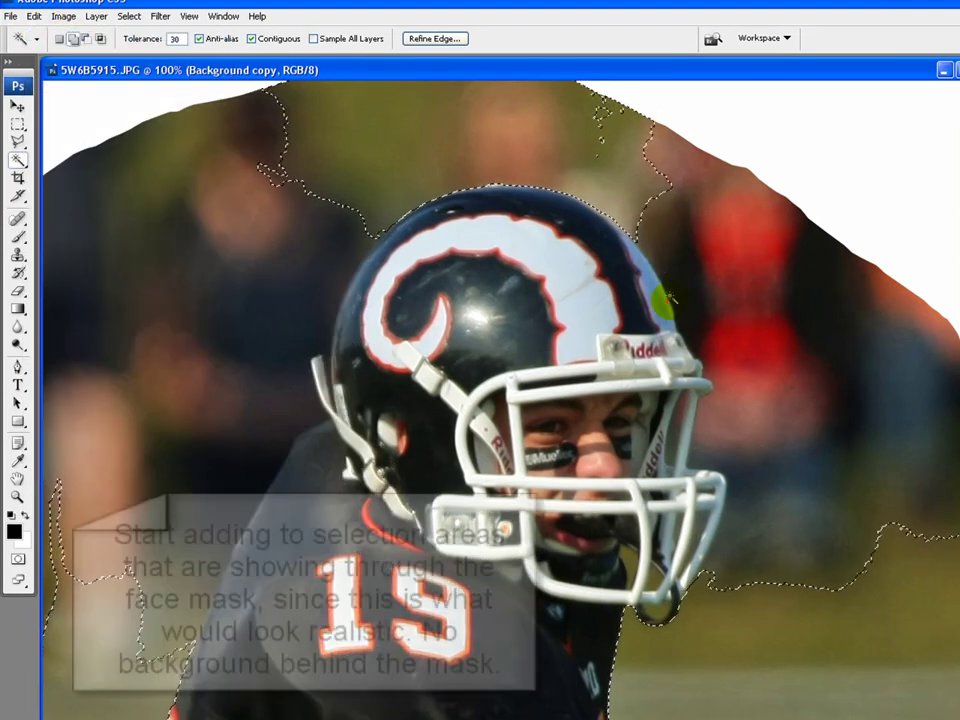
left_click(684, 428)
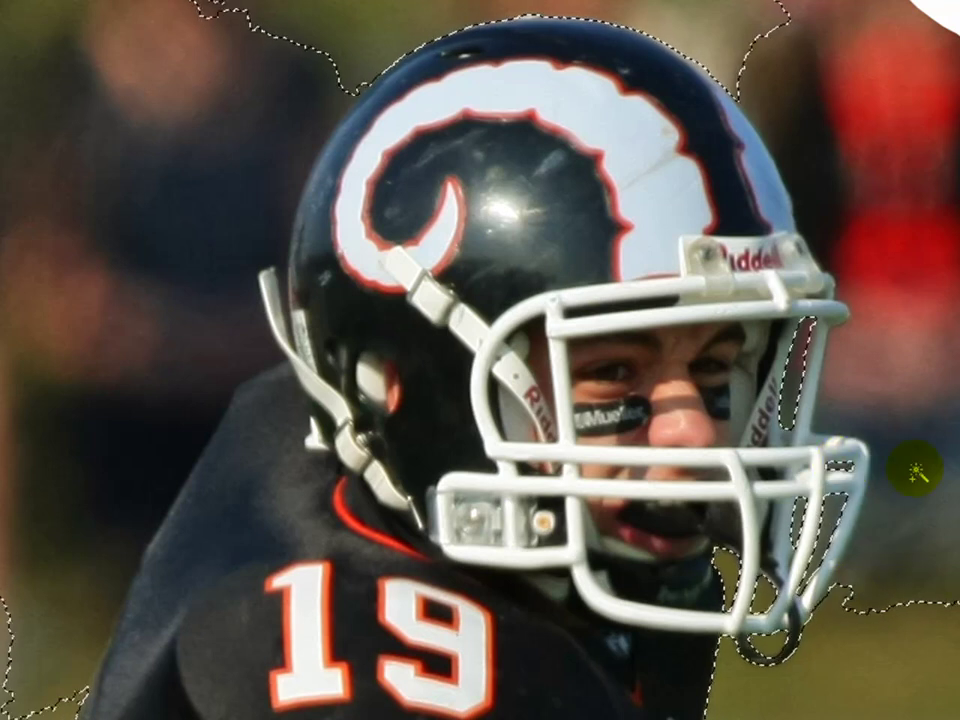
mouse_move(852, 418)
left_mouse_down()
mouse_move(894, 411)
mouse_move(926, 511)
mouse_move(877, 580)
left_mouse_up()
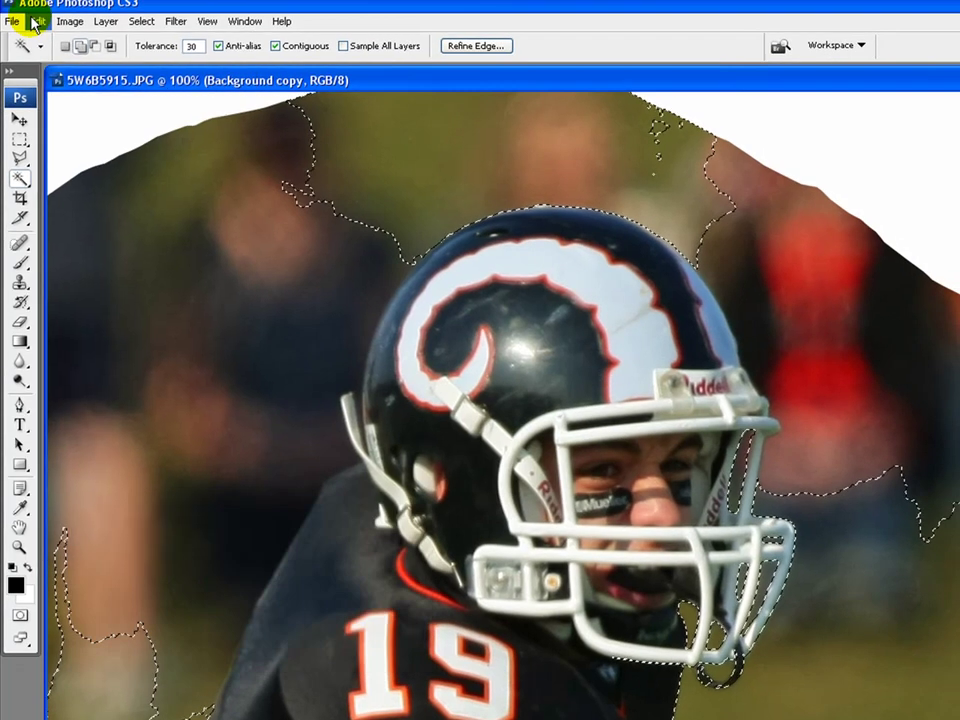
Undo the Magic Wand pick that grabbed the mouthguard, set Tolerance to 20, and undo the retry
left_click(37, 4)
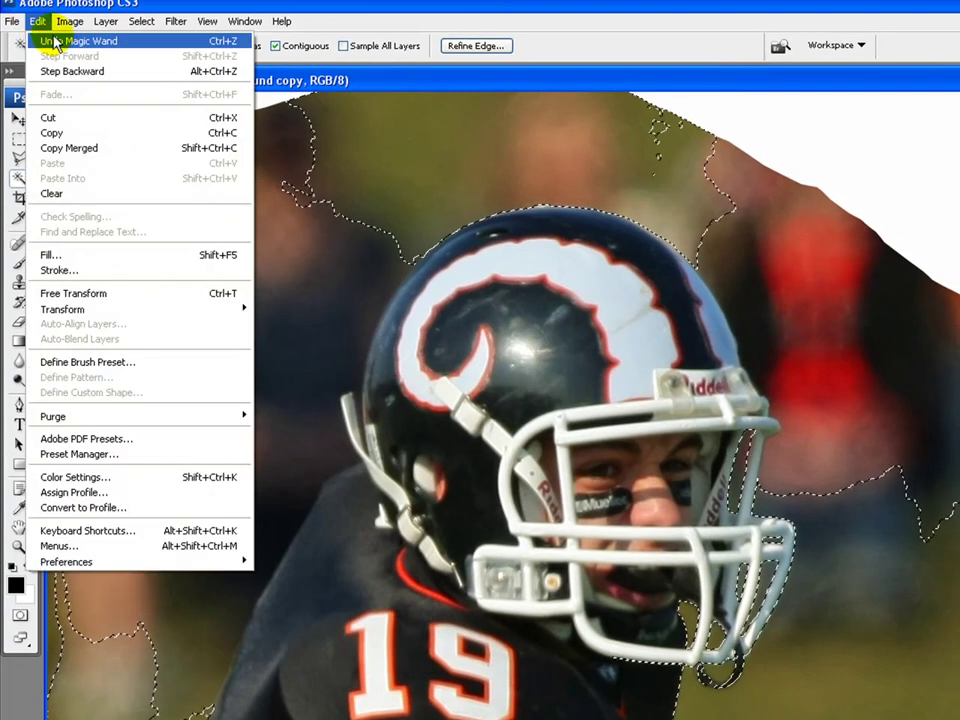
left_click(65, 23)
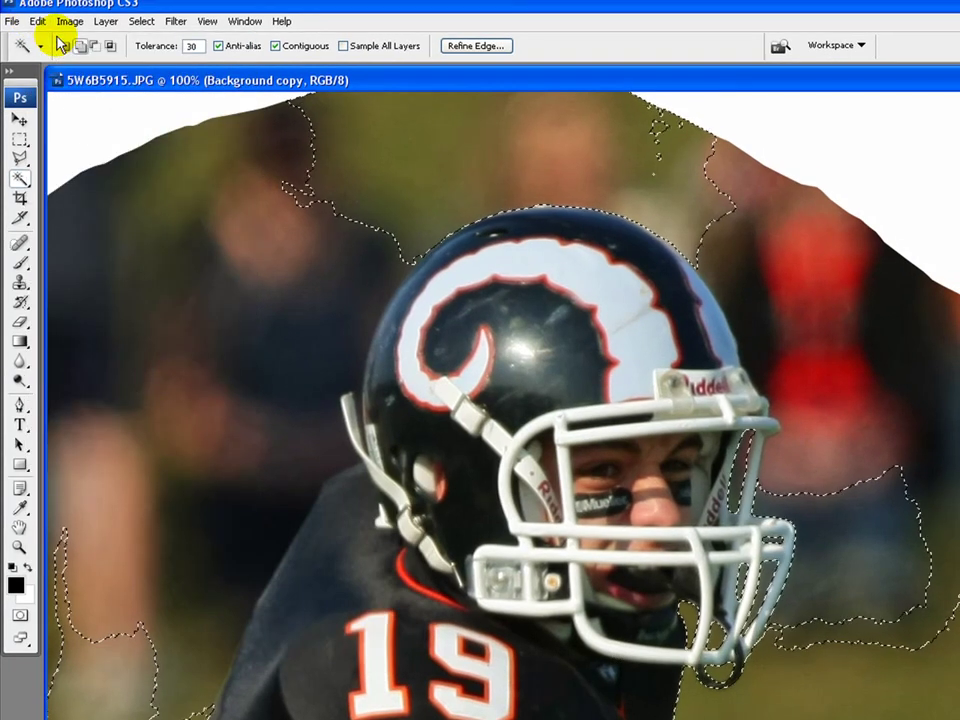
left_click(188, 45)
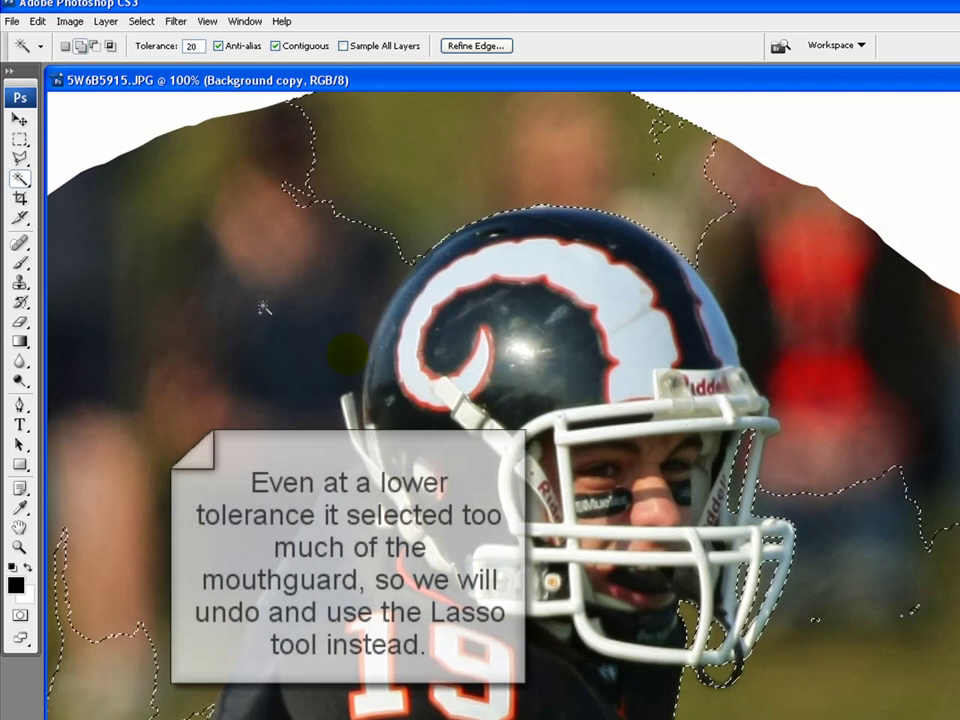
left_click(37, 22)
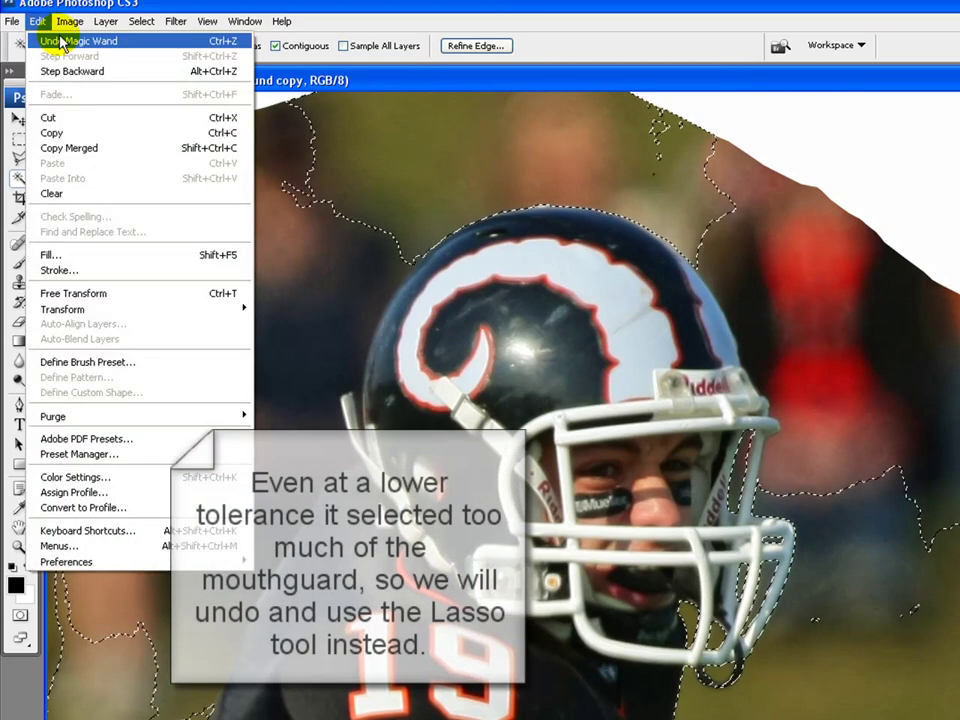
left_click(50, 39)
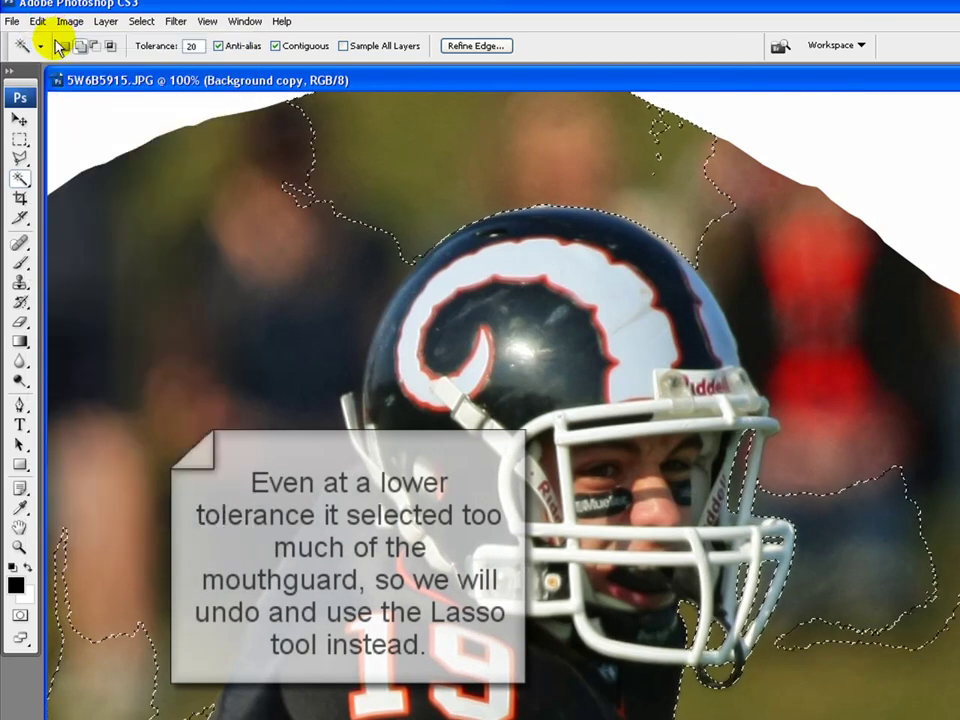
double_click(187, 44)
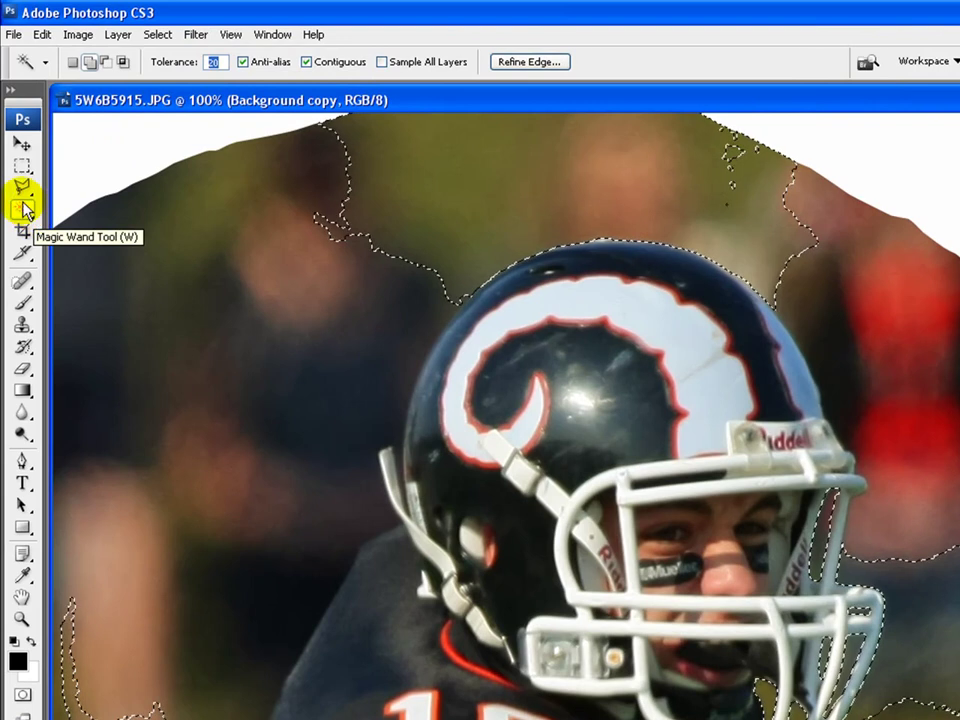
Use the freehand Lasso in Add mode with 0 px feather to loop the background right of the facemask
left_click(22, 186)
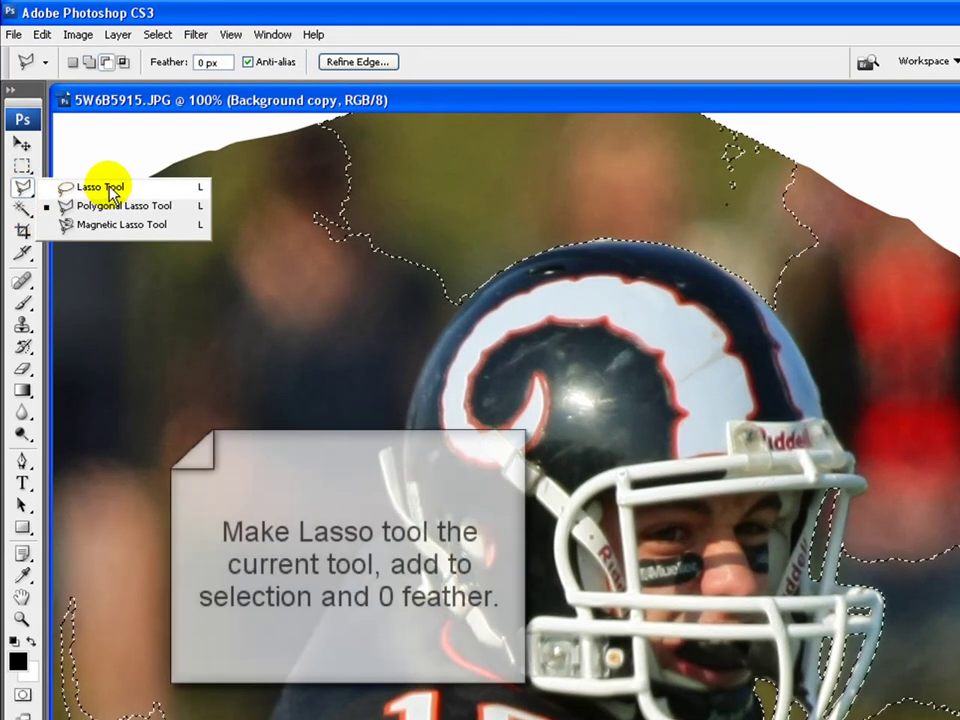
left_click(109, 188)
left_click(93, 62)
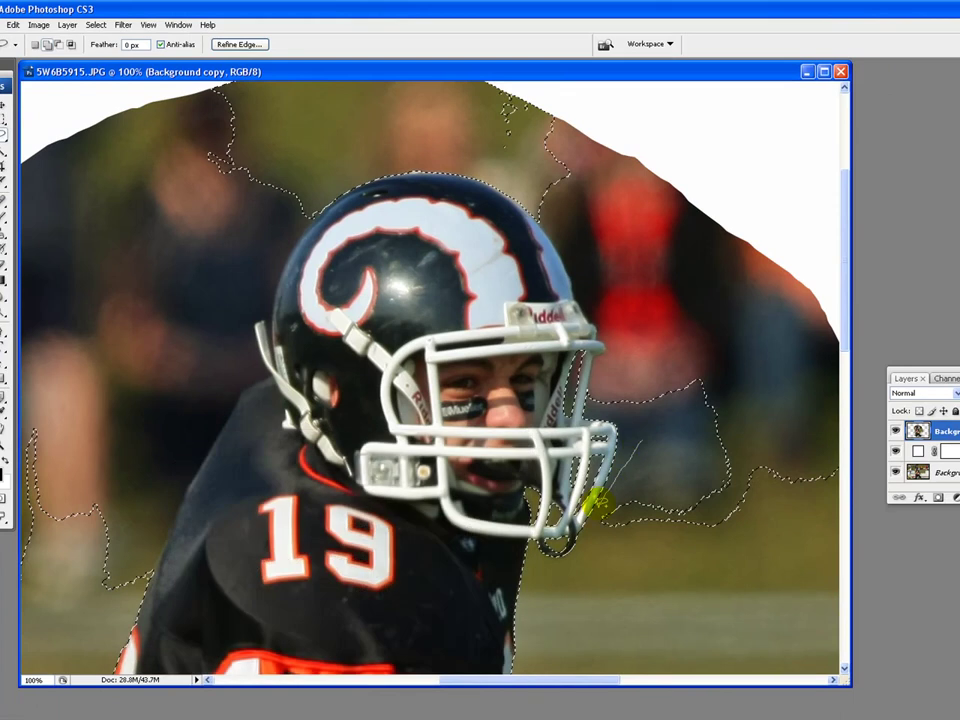
mouse_move(760, 597)
left_mouse_down()
mouse_move(856, 566)
mouse_move(869, 472)
mouse_move(864, 310)
mouse_move(835, 224)
left_mouse_up()
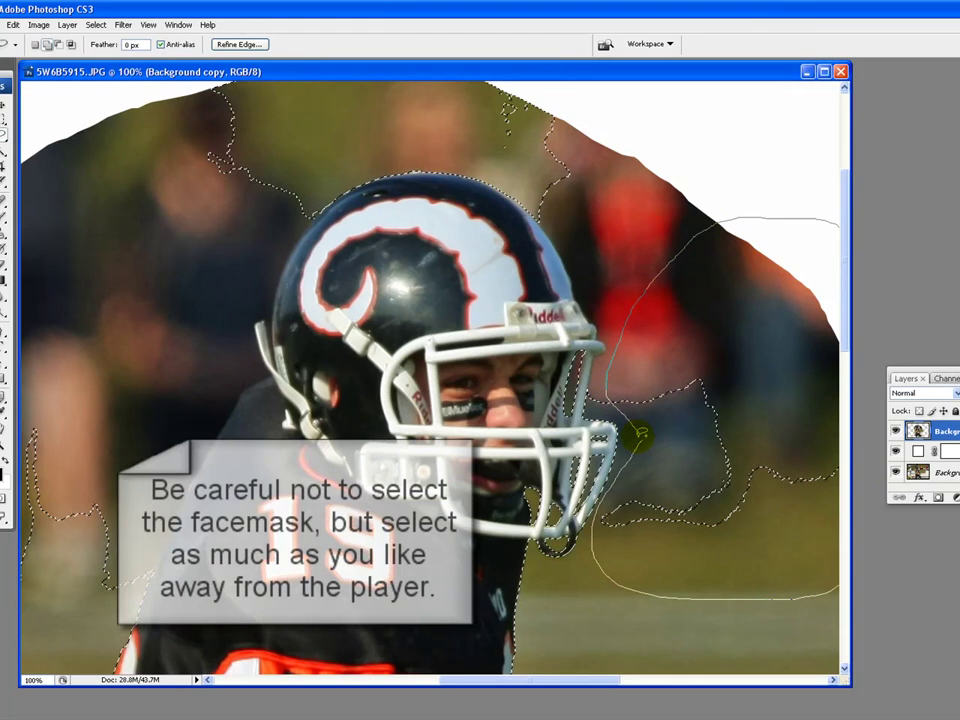
left_click_drag(640, 433, 677, 437)
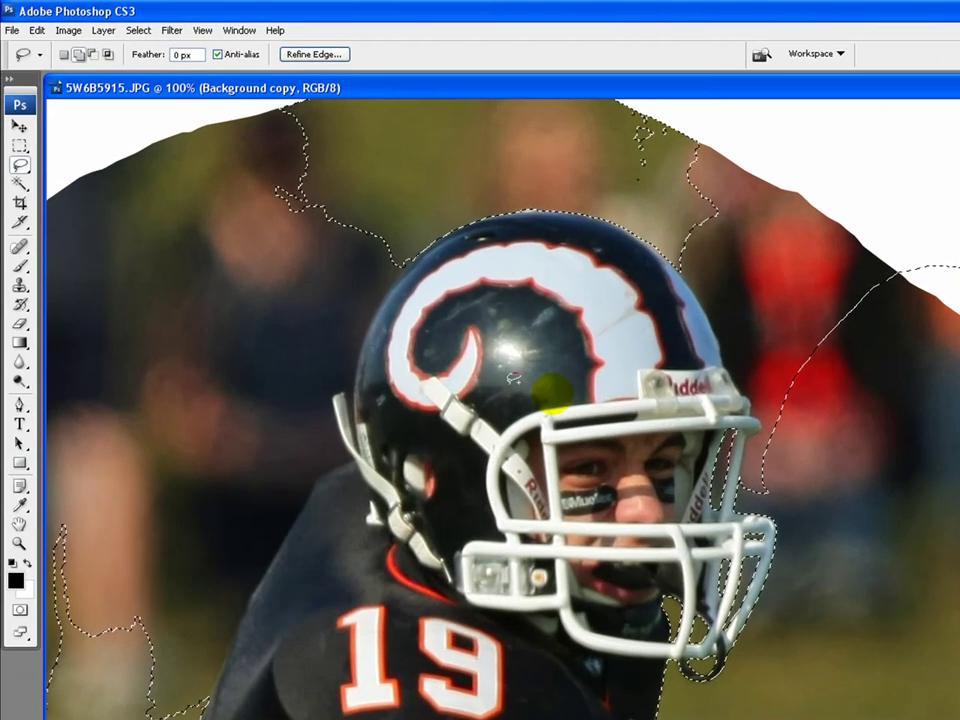
Add four patches of dark and red background beside the facemask and helmet's right edge with the Magic Wand
left_click(19, 185)
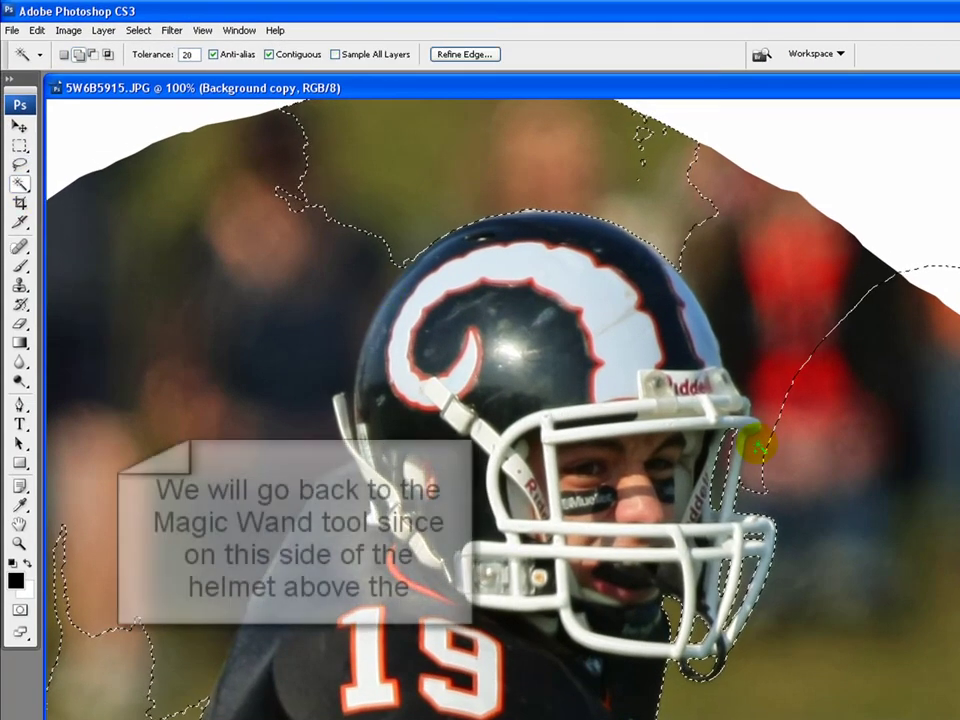
left_click(760, 405)
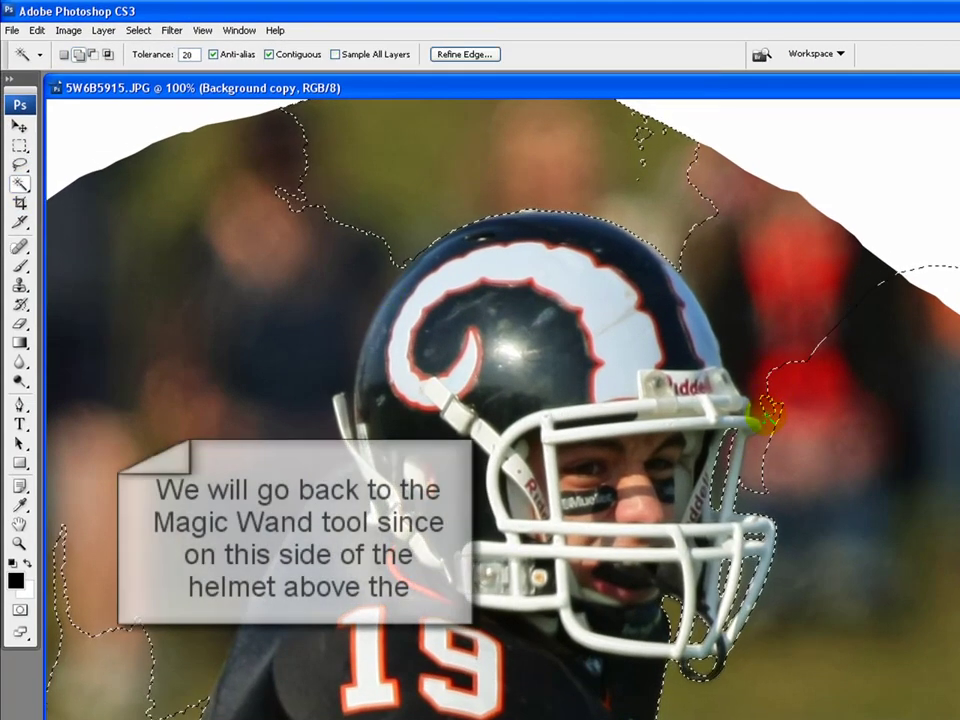
left_click(758, 454)
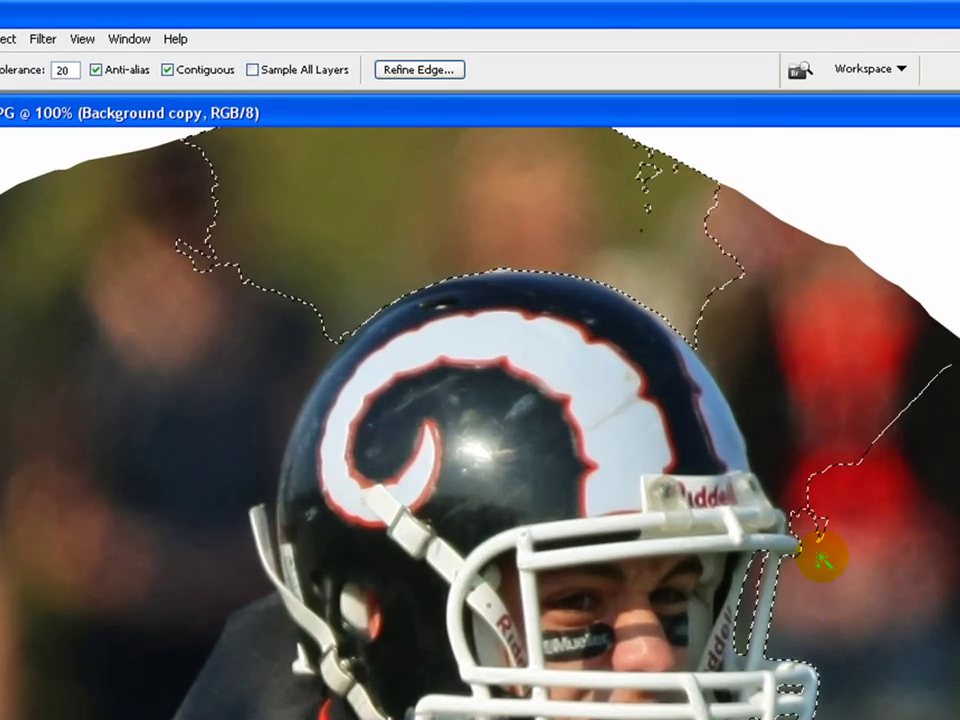
left_click(790, 461)
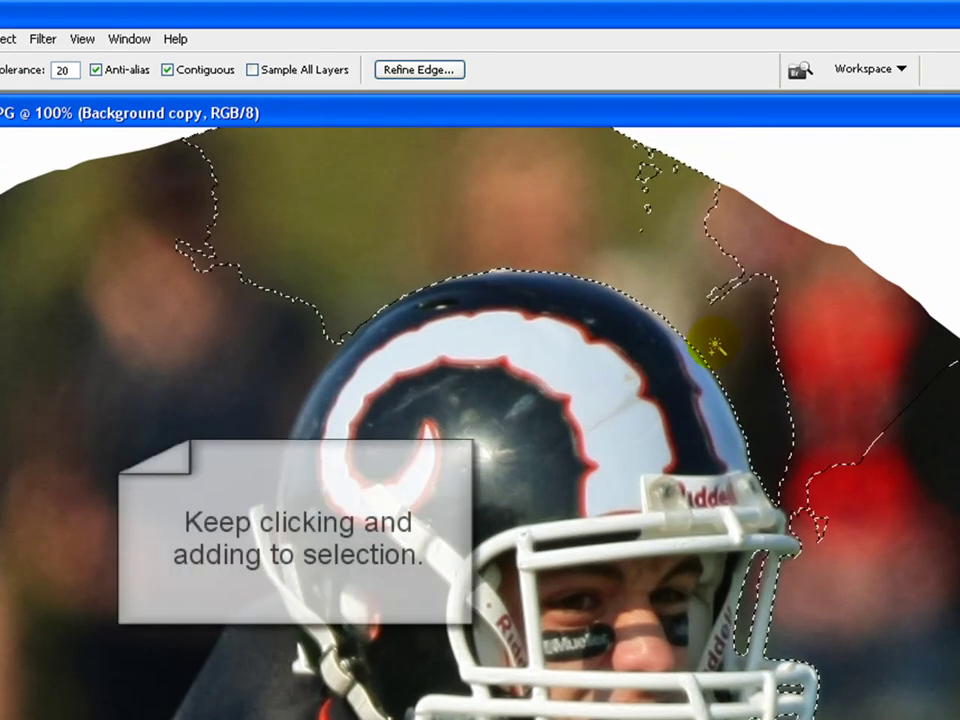
left_click(840, 408)
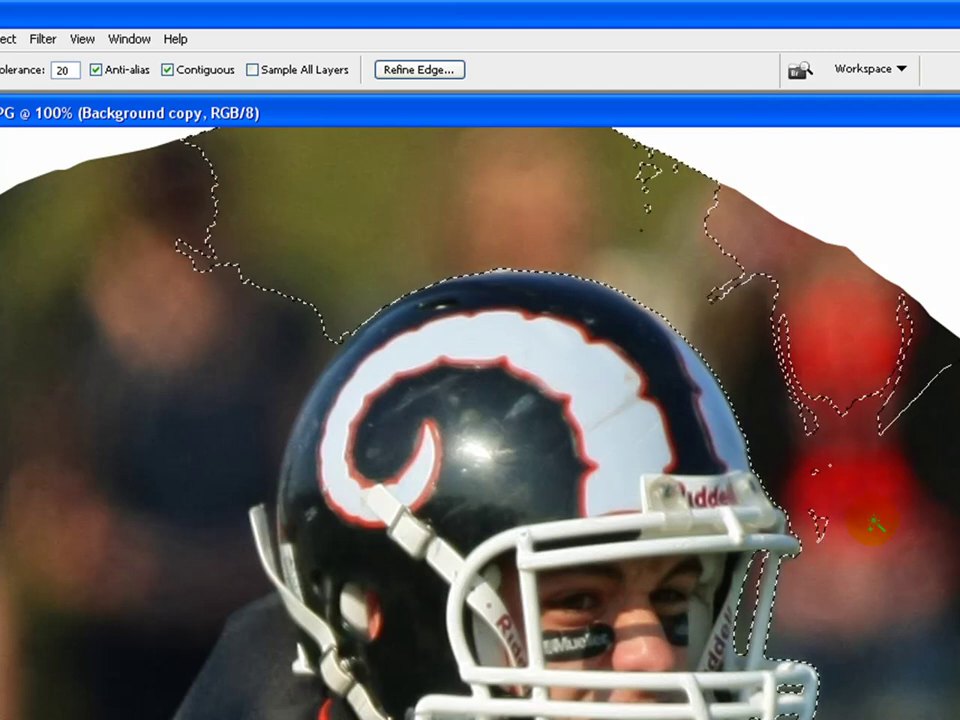
left_click(80, 39)
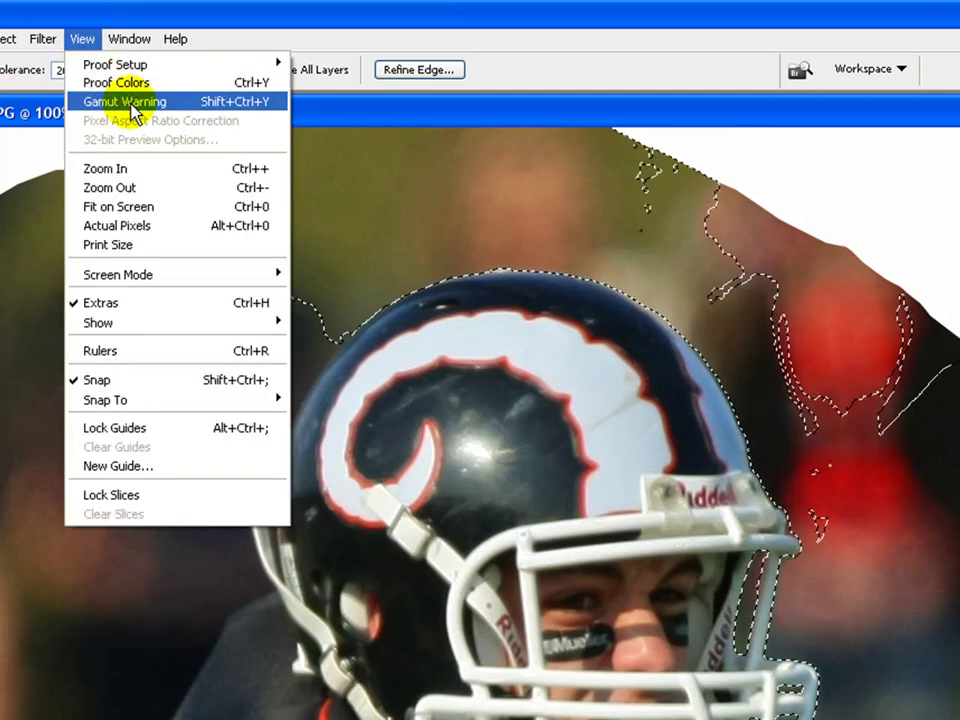
Zoom to 200% and trim the helmet's right edge with the Polygonal Lasso in Subtract mode
left_click(165, 170)
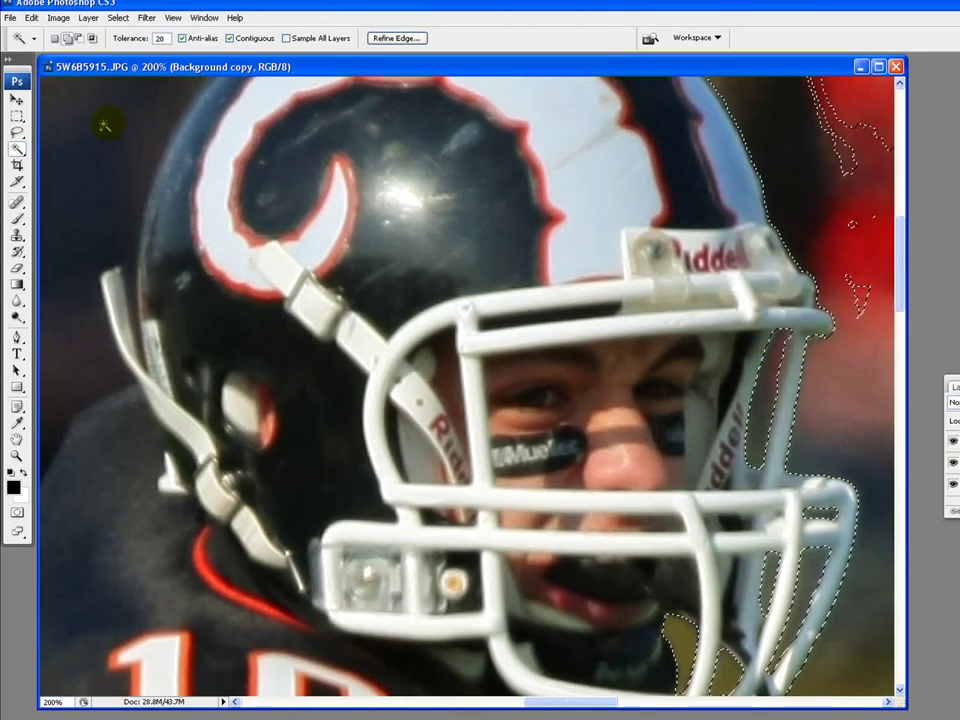
left_click(17, 133)
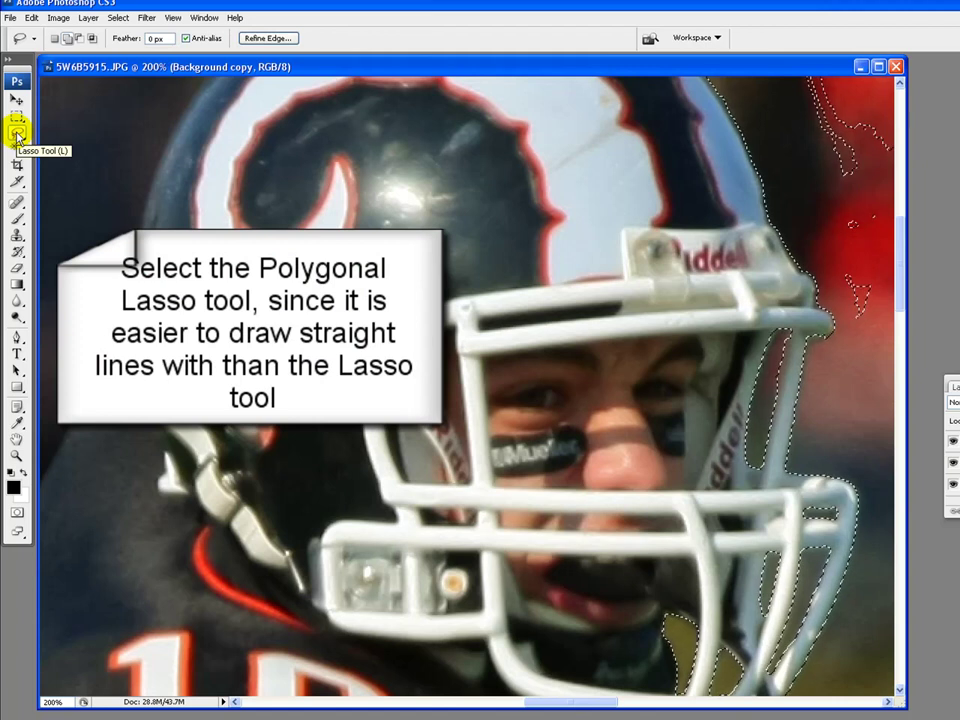
left_click(17, 133)
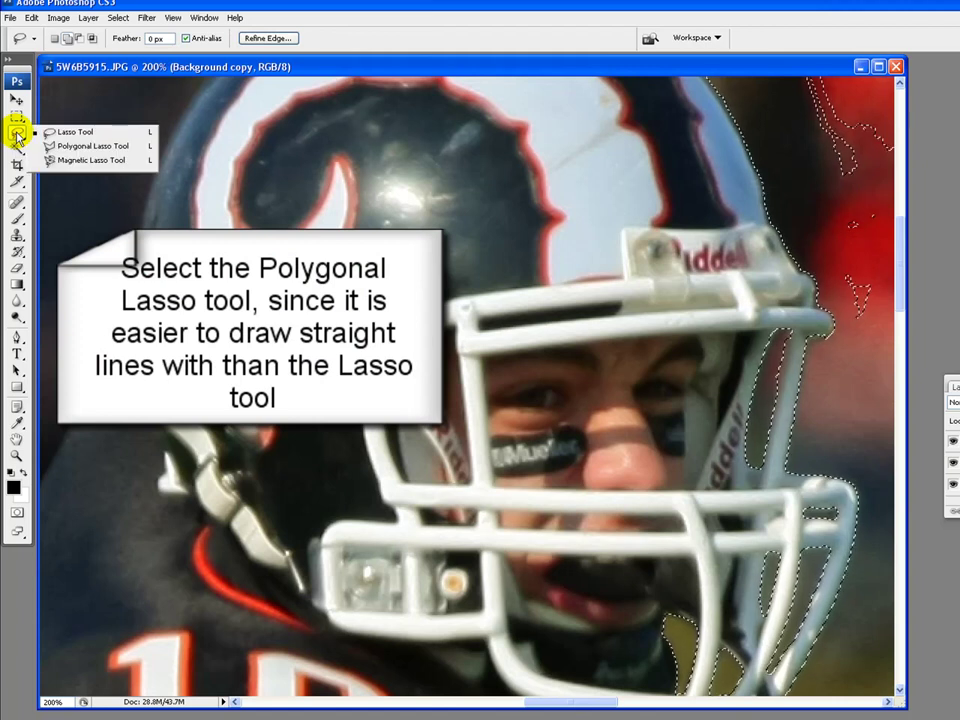
left_click(93, 146)
left_click(79, 38)
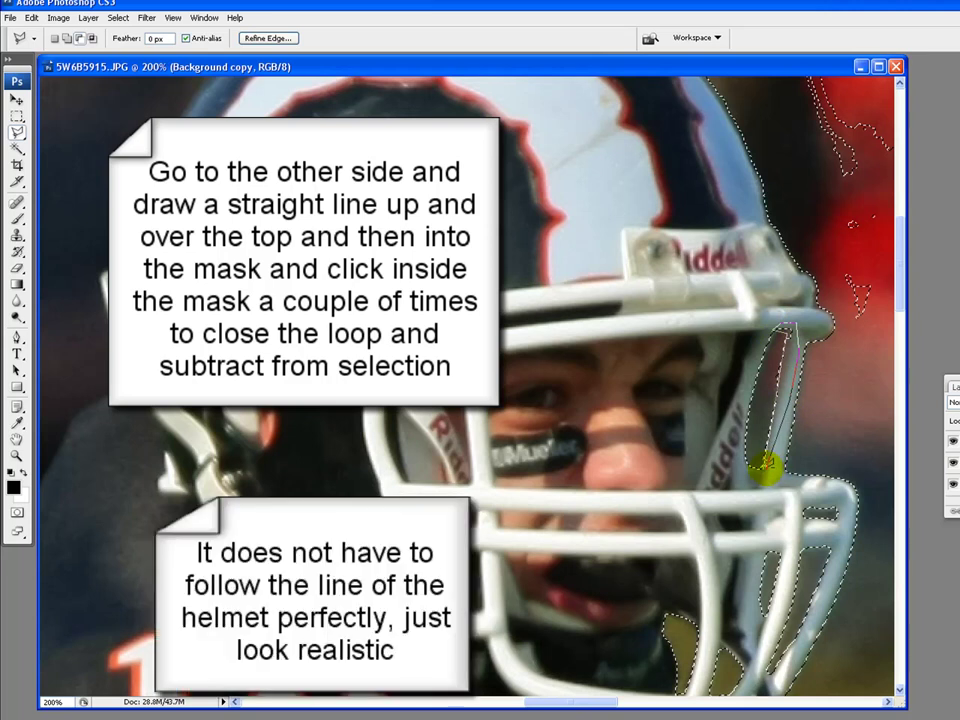
double_click(806, 336)
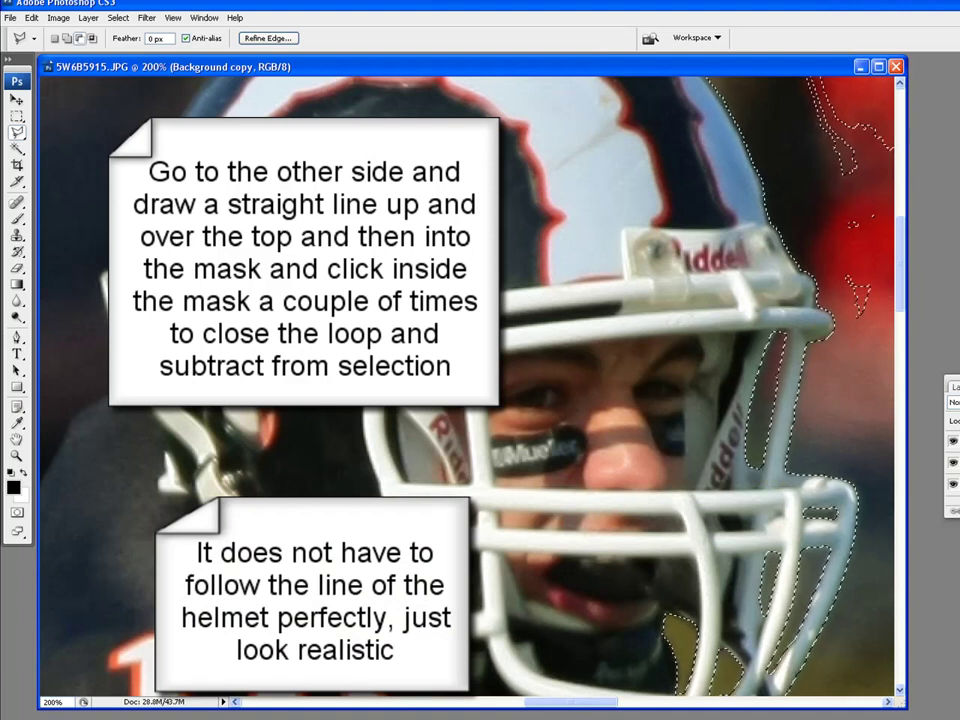
Add background at the helmet's top right and left with the Magic Wand, undoing the oversized pick
left_click(17, 151)
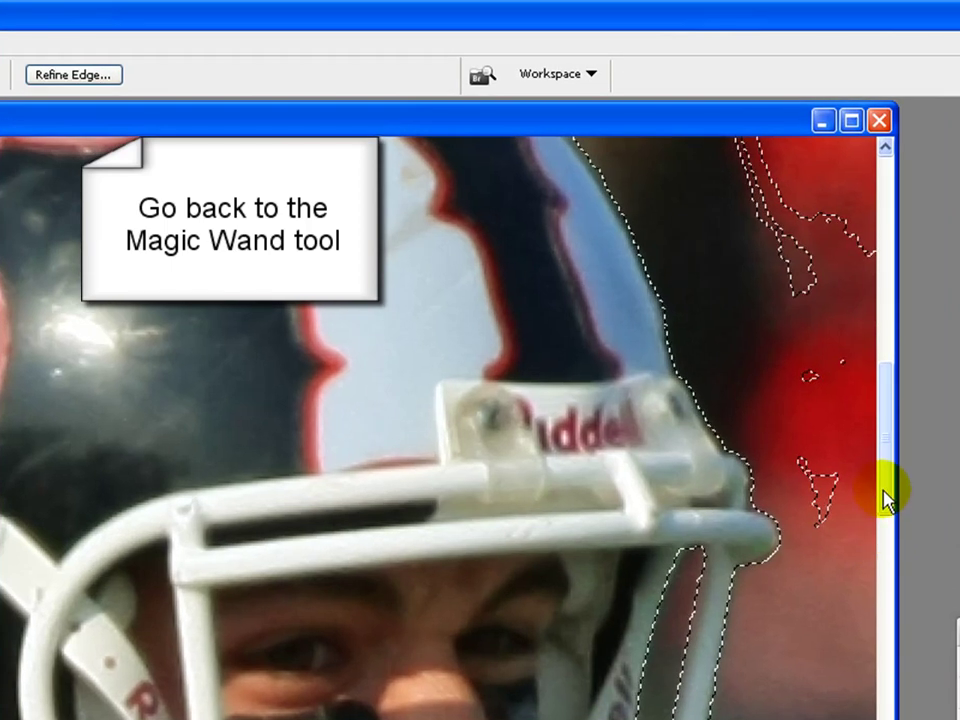
left_click_drag(896, 300, 897, 264)
left_click_drag(884, 440, 883, 439)
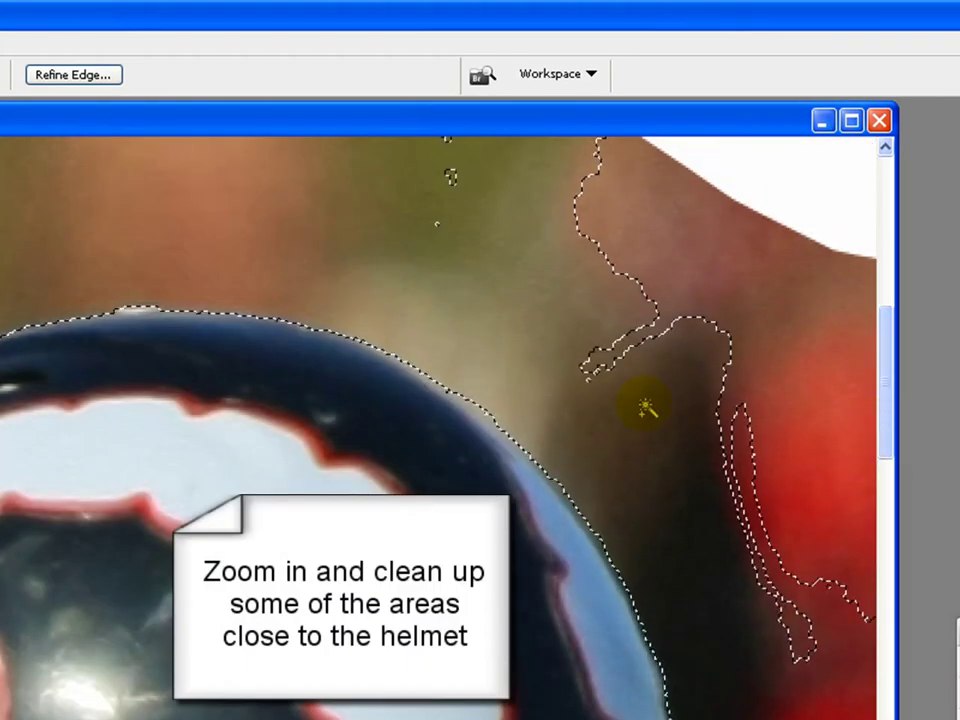
left_click(600, 505)
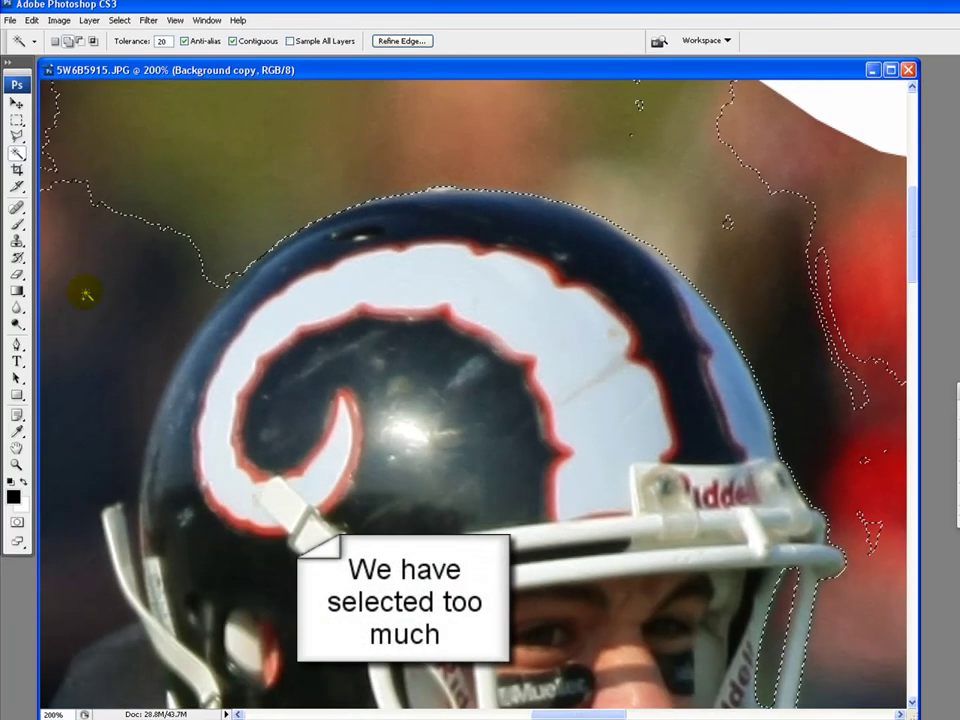
left_click(199, 290, "alt")
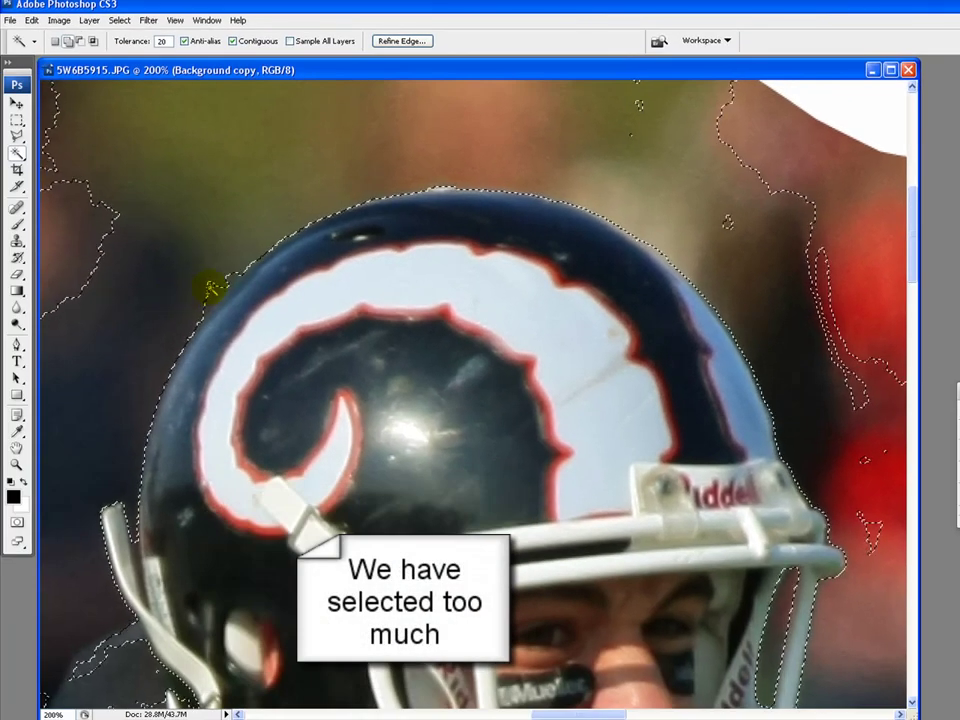
left_click_drag(546, 714, 505, 715)
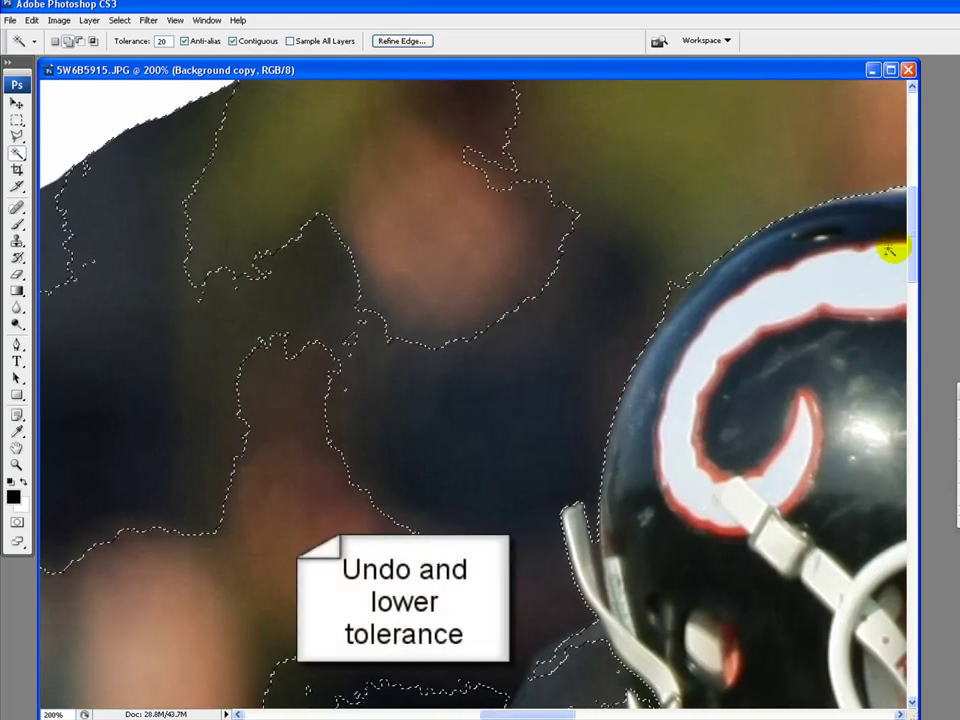
left_click_drag(913, 250, 912, 294)
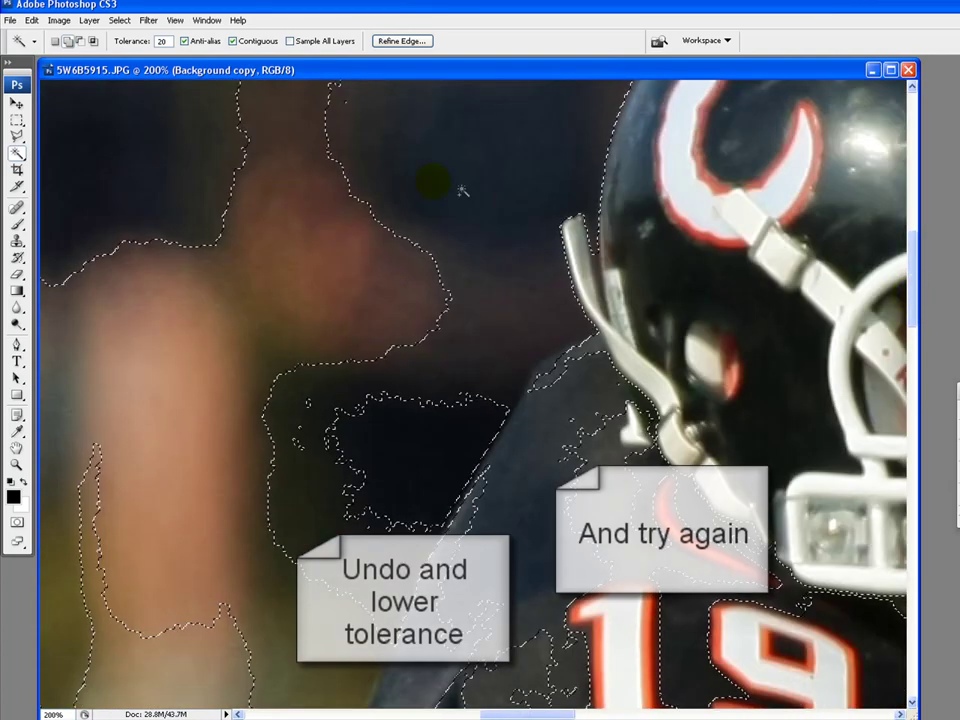
left_click(32, 20)
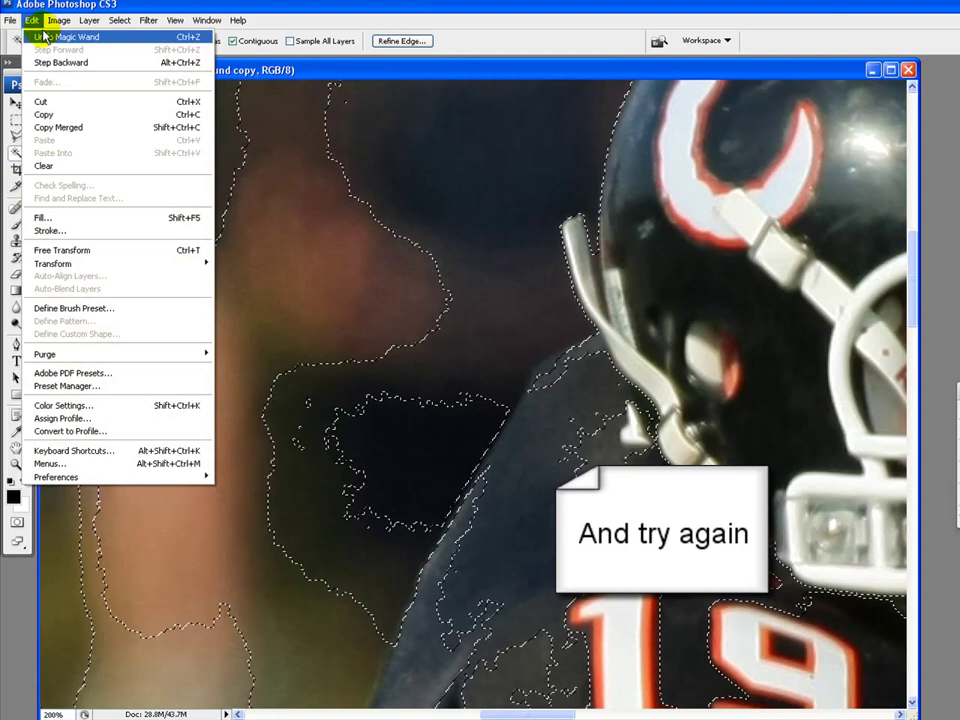
left_click(45, 37)
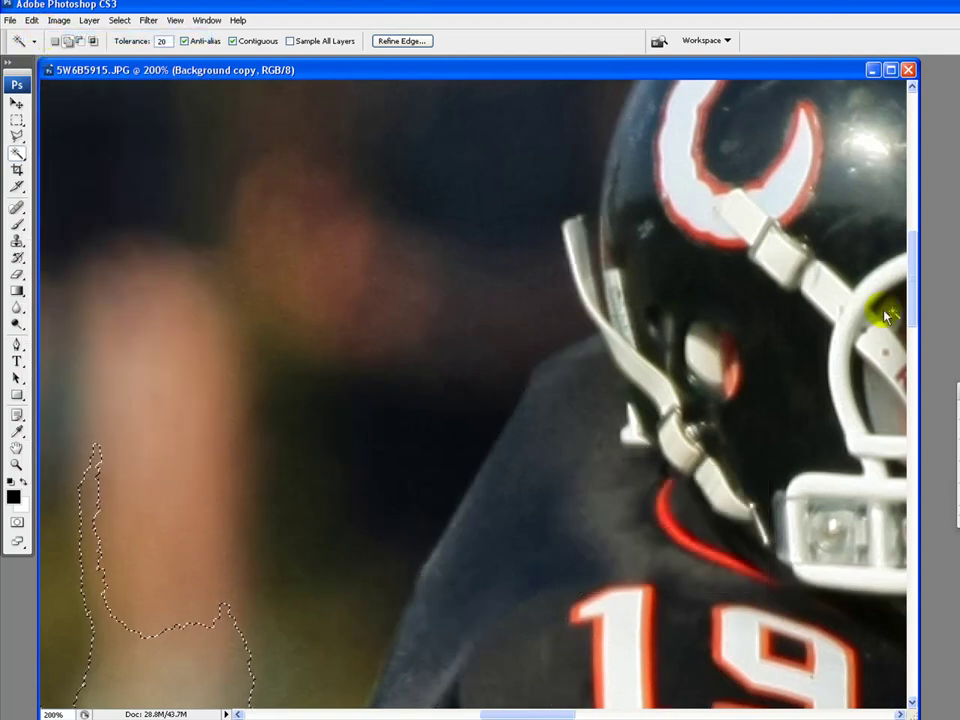
Lower the Tolerance and add dark background patches, yellow-green background, and the area around the helmet strap
left_click_drag(918, 318, 893, 288)
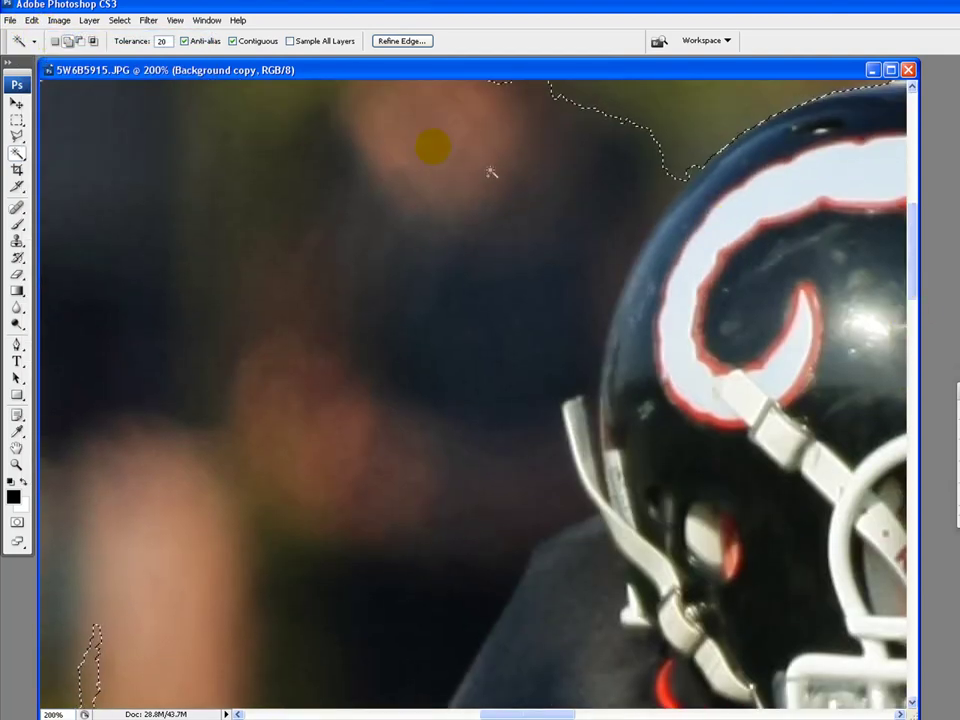
left_click(161, 41)
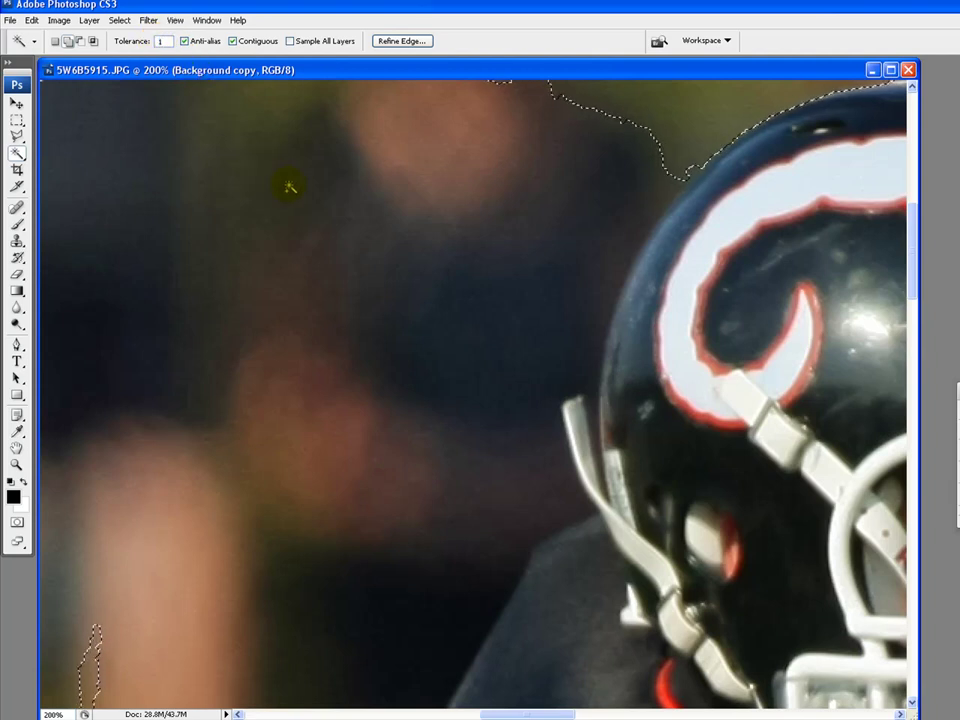
left_click(593, 315, "shift")
left_click(641, 200, "shift")
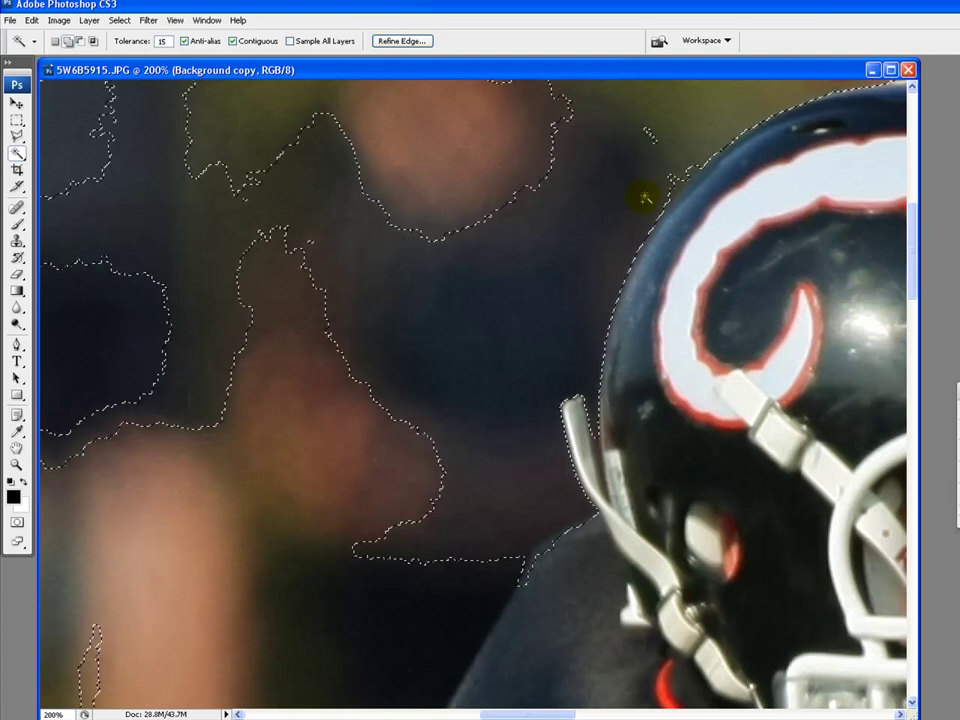
left_click(679, 172, "shift")
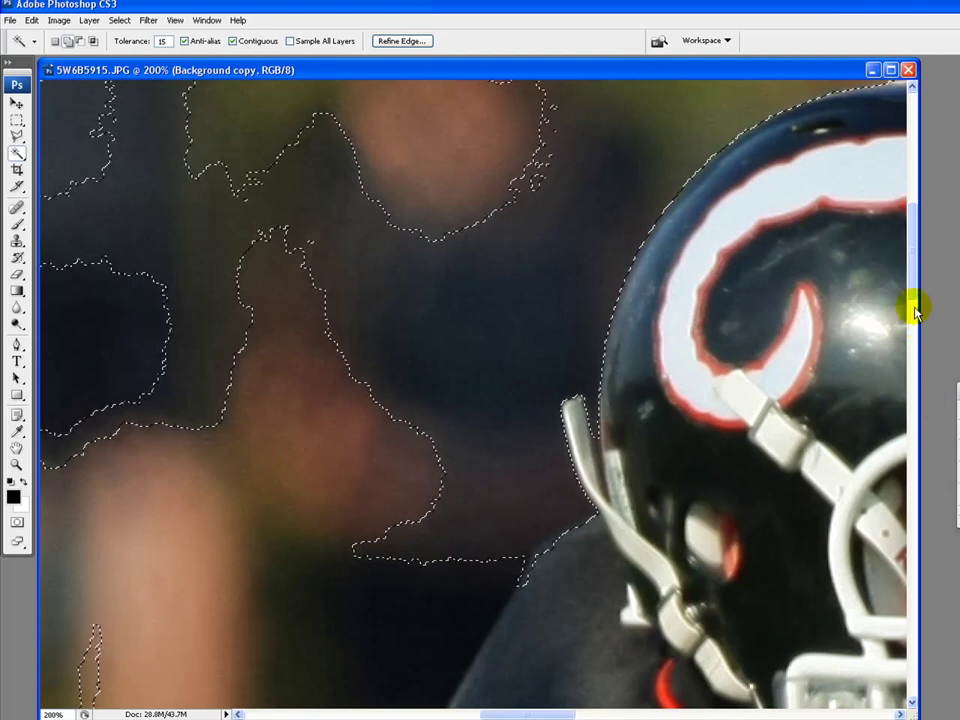
left_click_drag(918, 280, 911, 317)
left_click(449, 300, "shift")
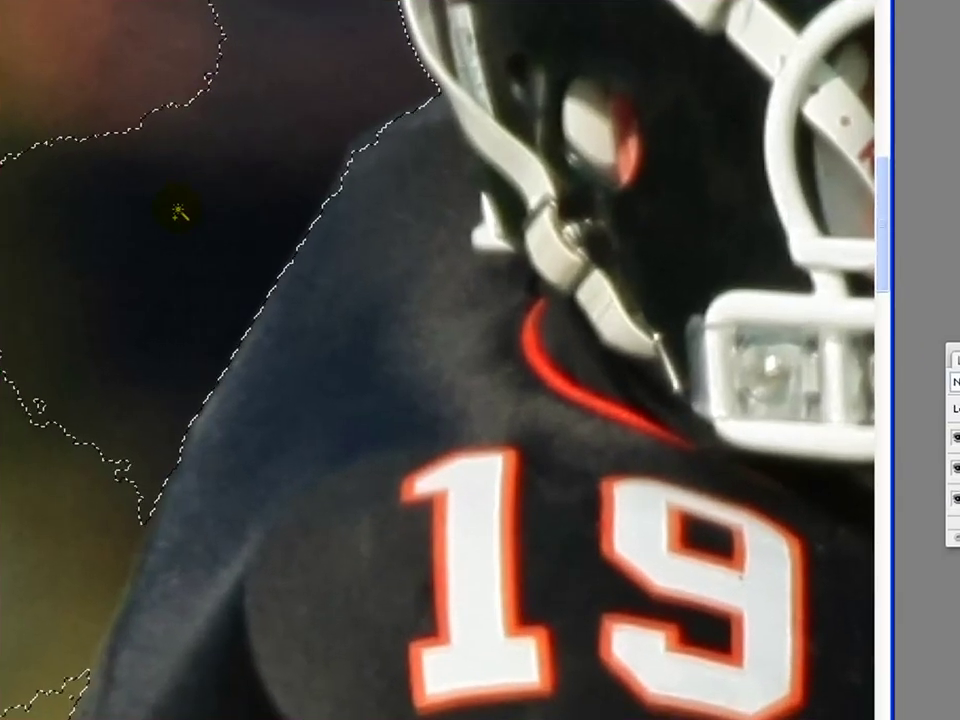
left_click(81, 604, "shift")
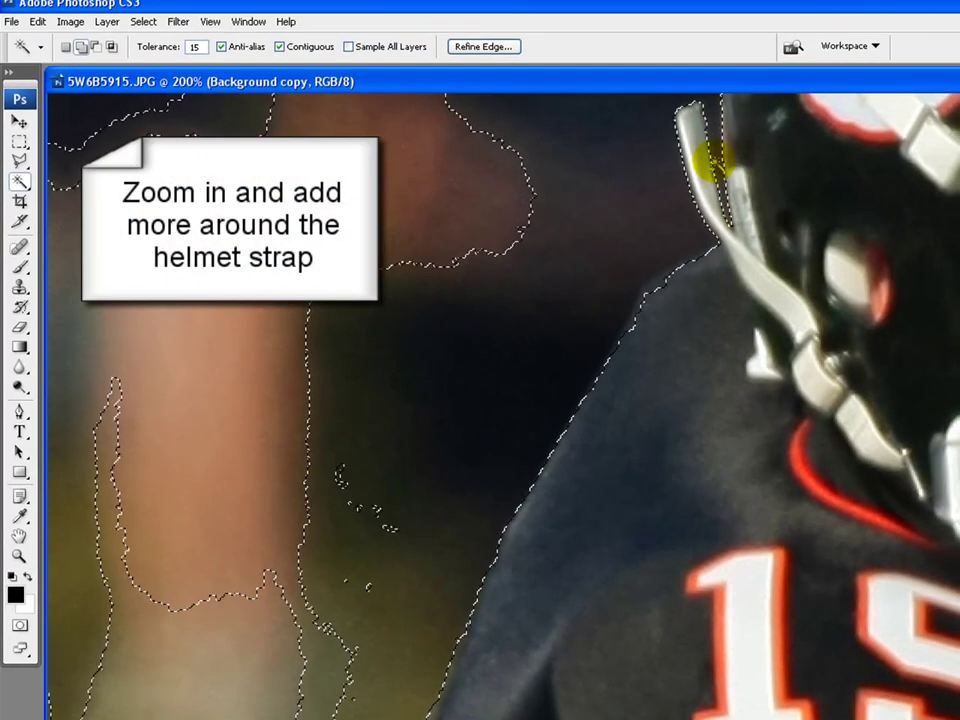
left_click(705, 125)
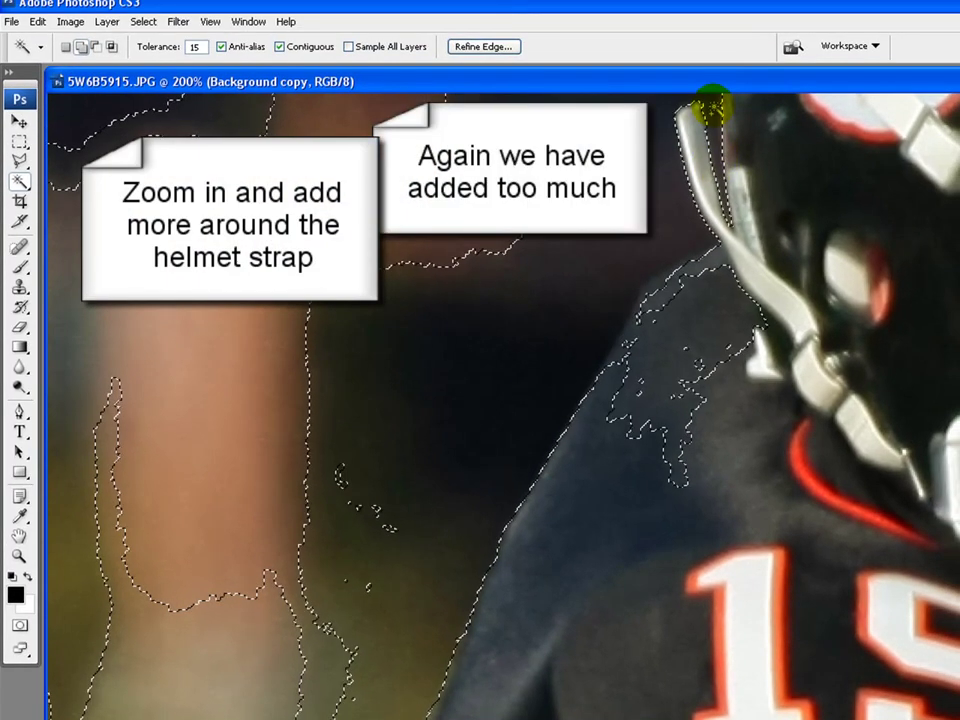
Undo the last Magic Wand pick that spilled onto the player's shoulder
left_click(37, 21)
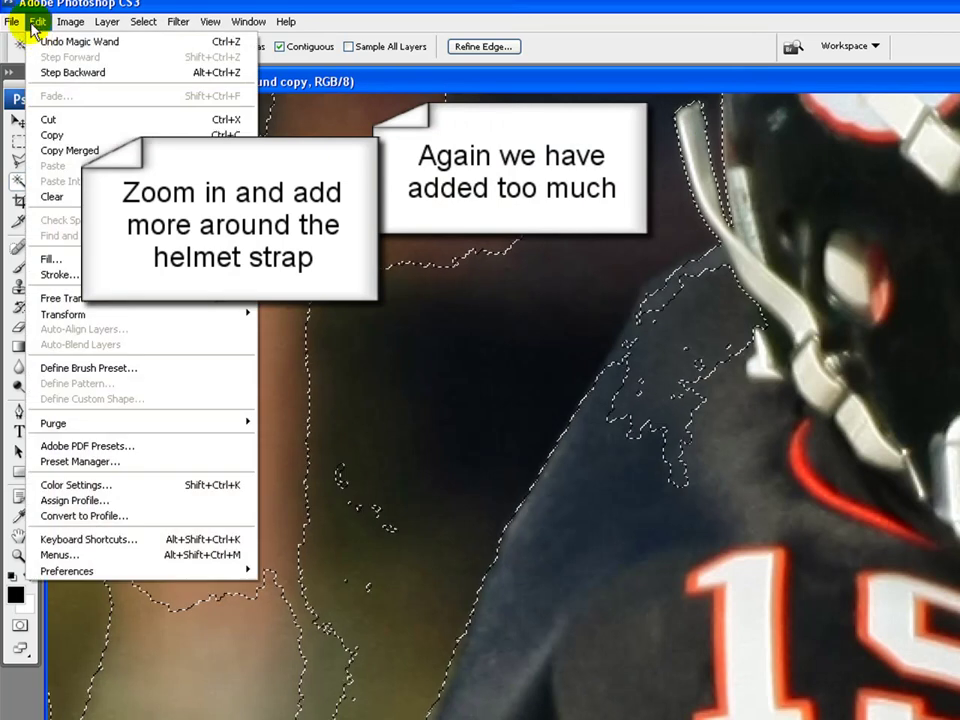
left_click(55, 41)
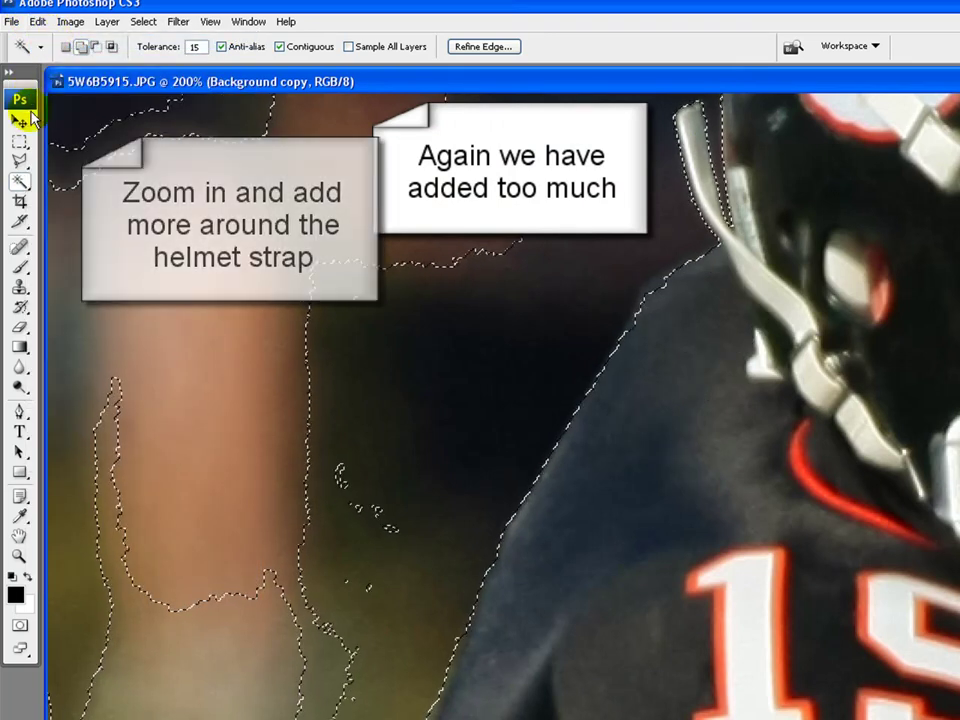
left_click(18, 163)
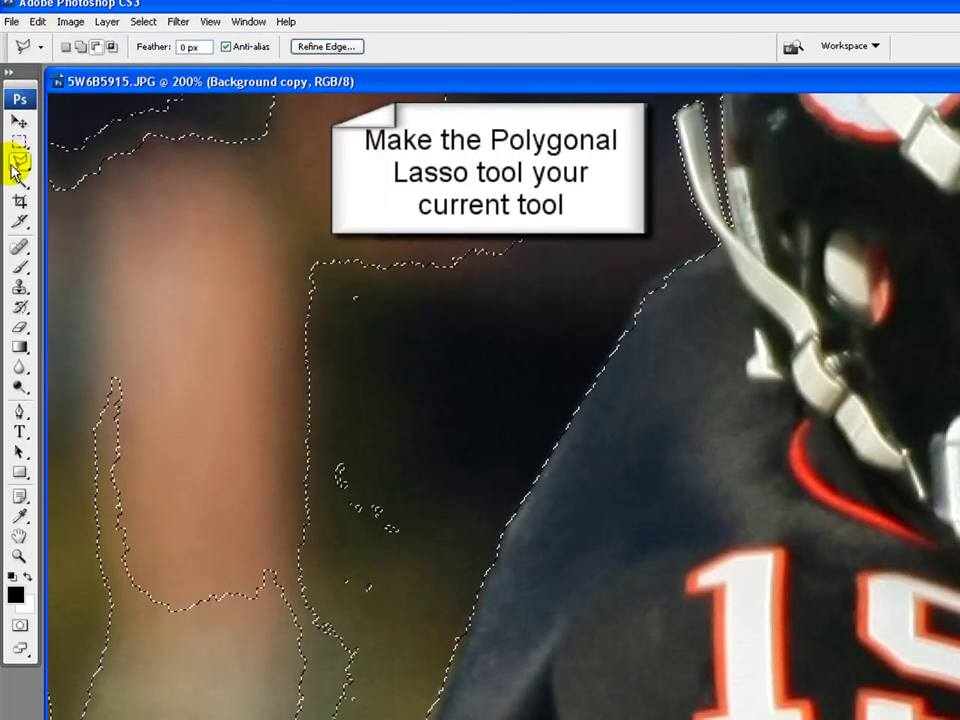
Subtract a polygonal outline around the jersey shoulder from the selection
left_click(96, 46)
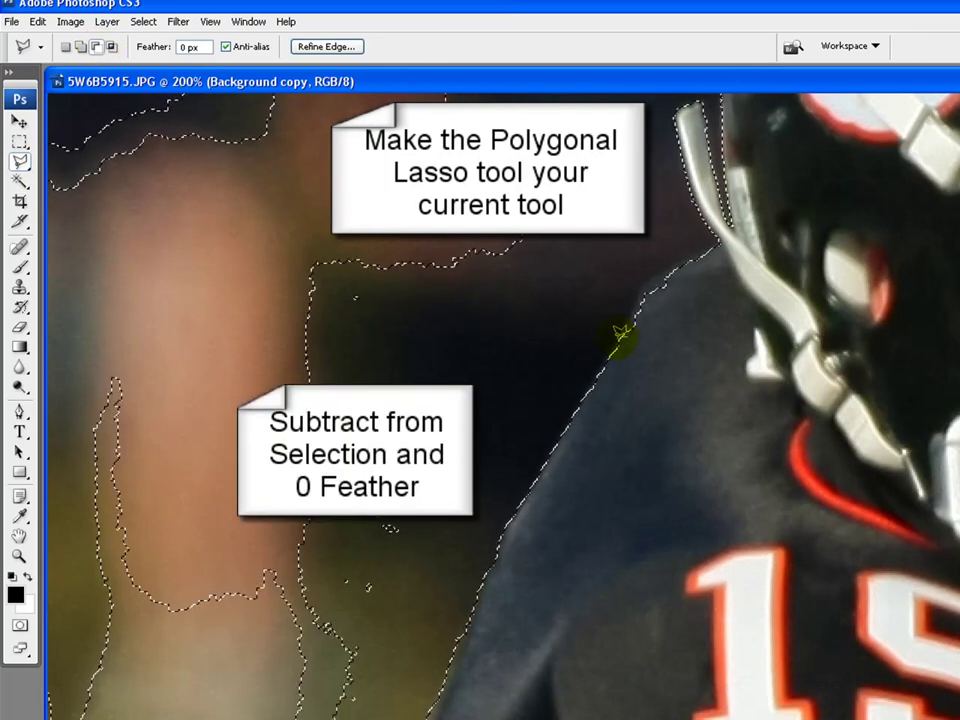
left_click(650, 273)
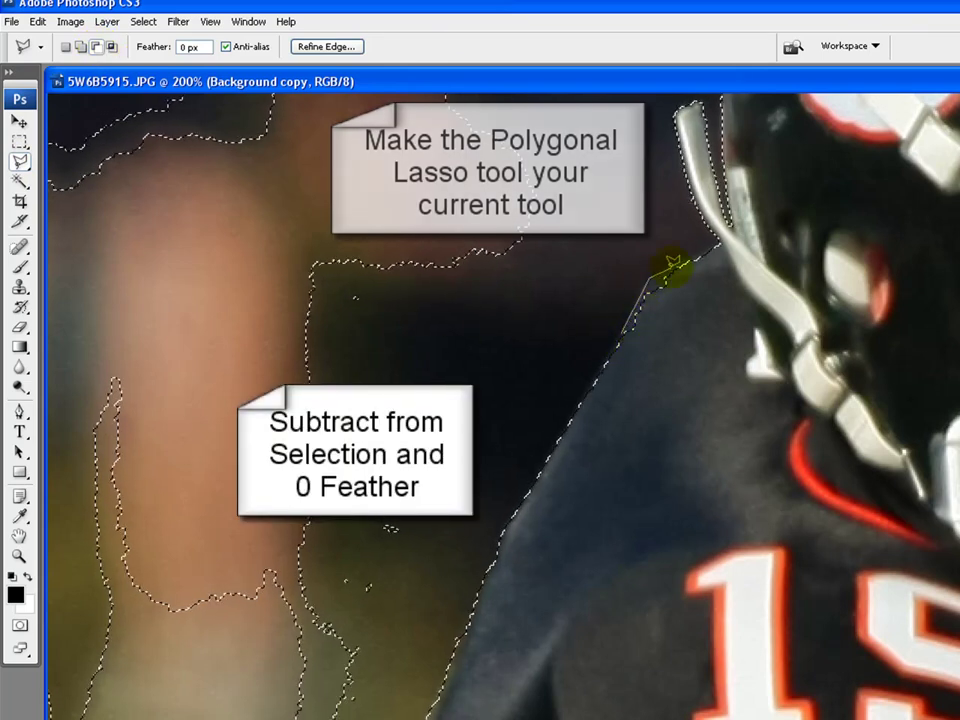
left_click(718, 245)
left_click(708, 314)
left_click(665, 349)
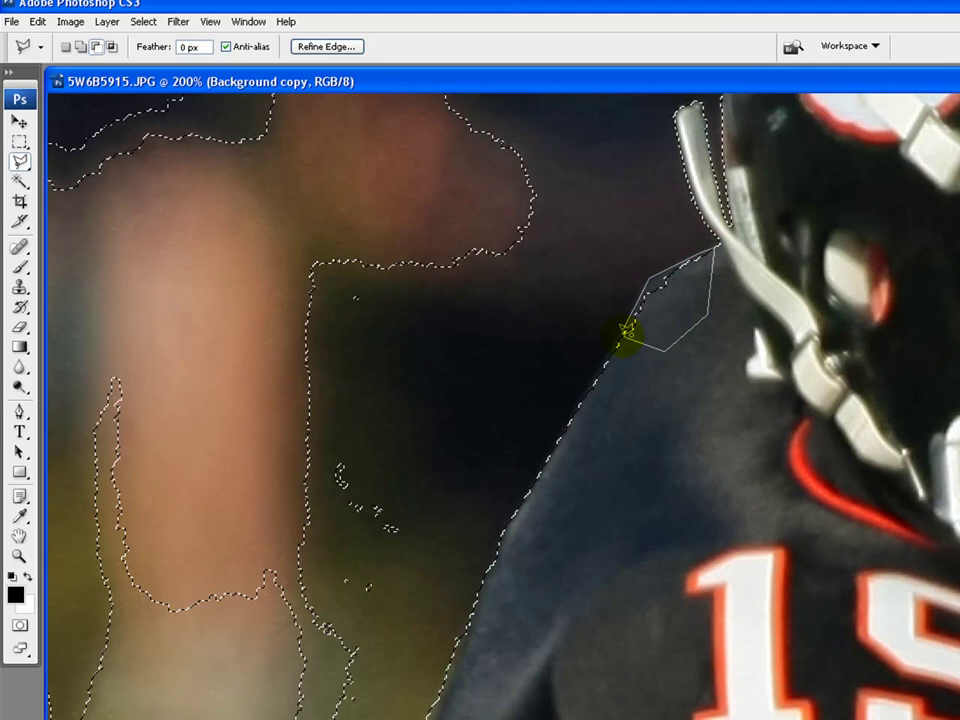
left_click(625, 330)
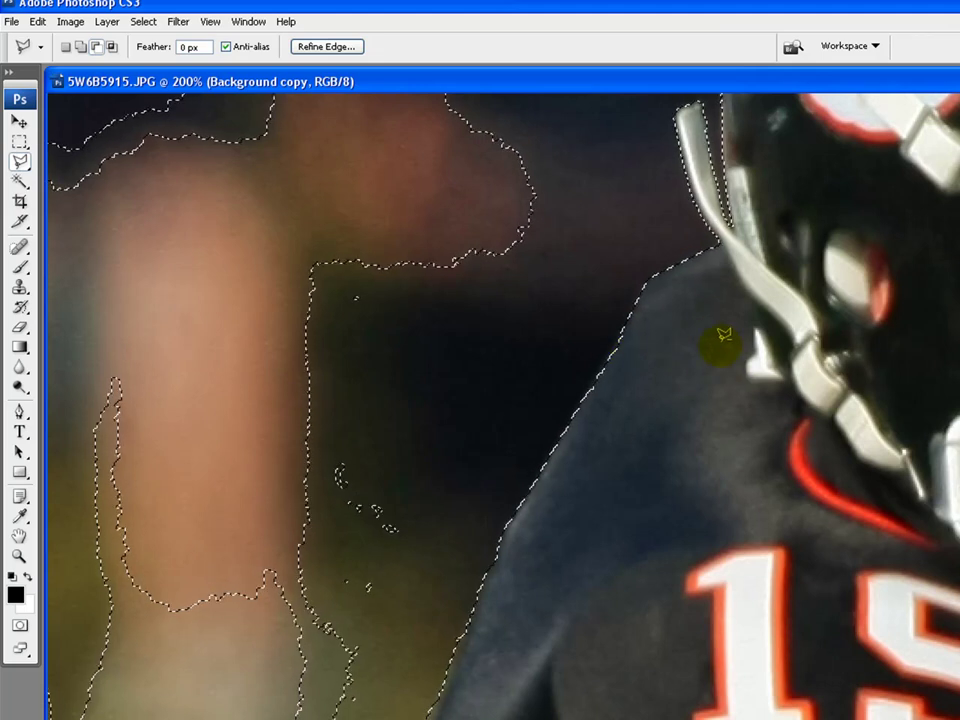
In Add mode, trace a polygonal outline to add the background strip along the facemask bar
left_click(80, 46)
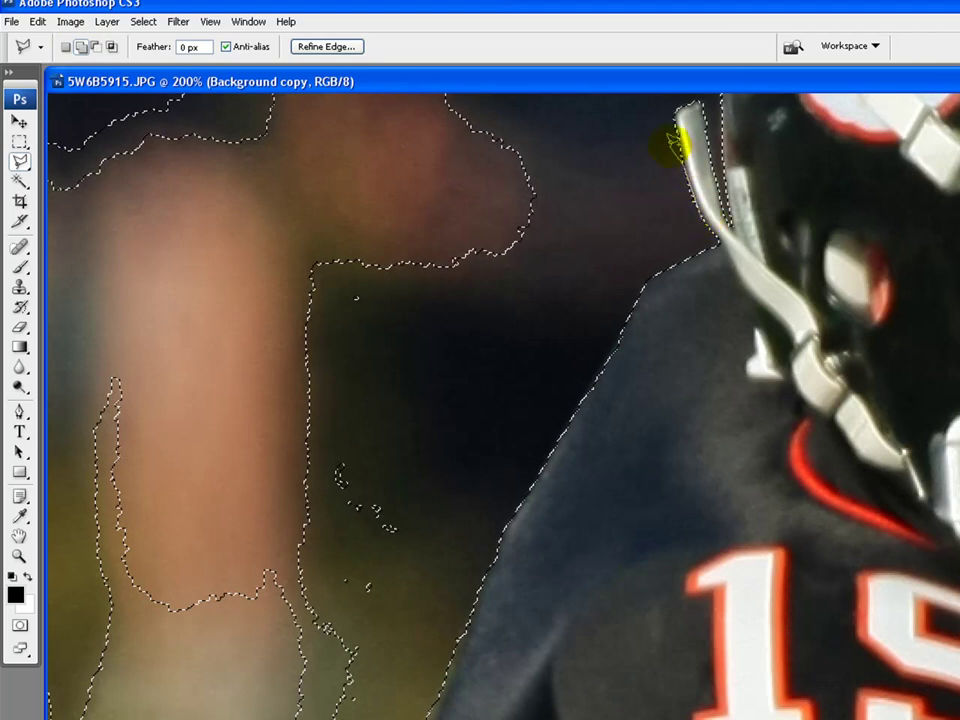
left_click(677, 142)
left_click(654, 158)
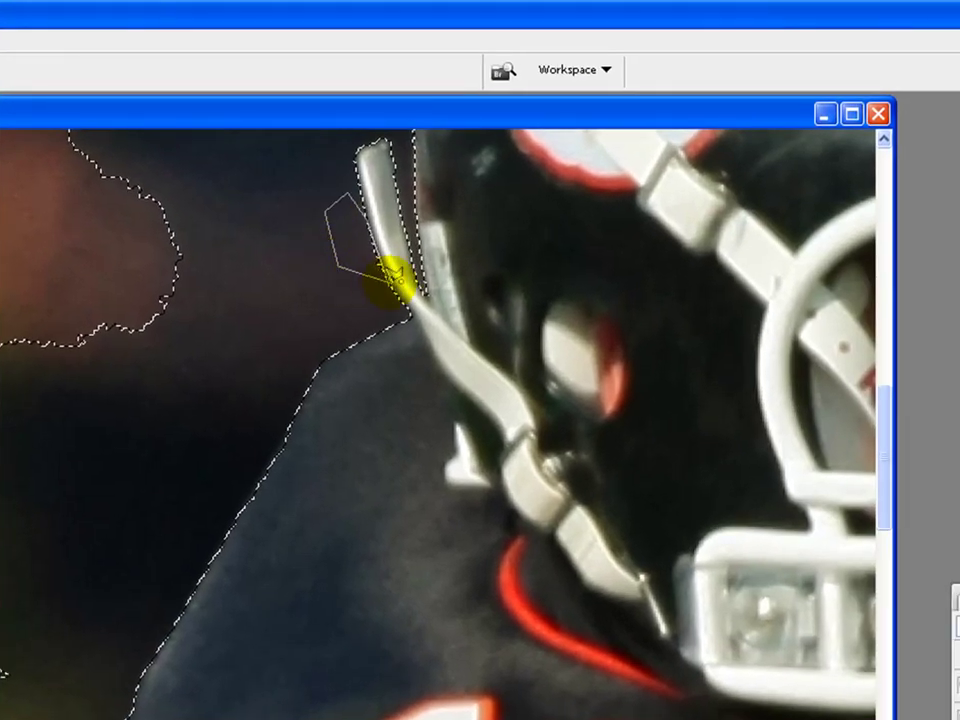
double_click(396, 280)
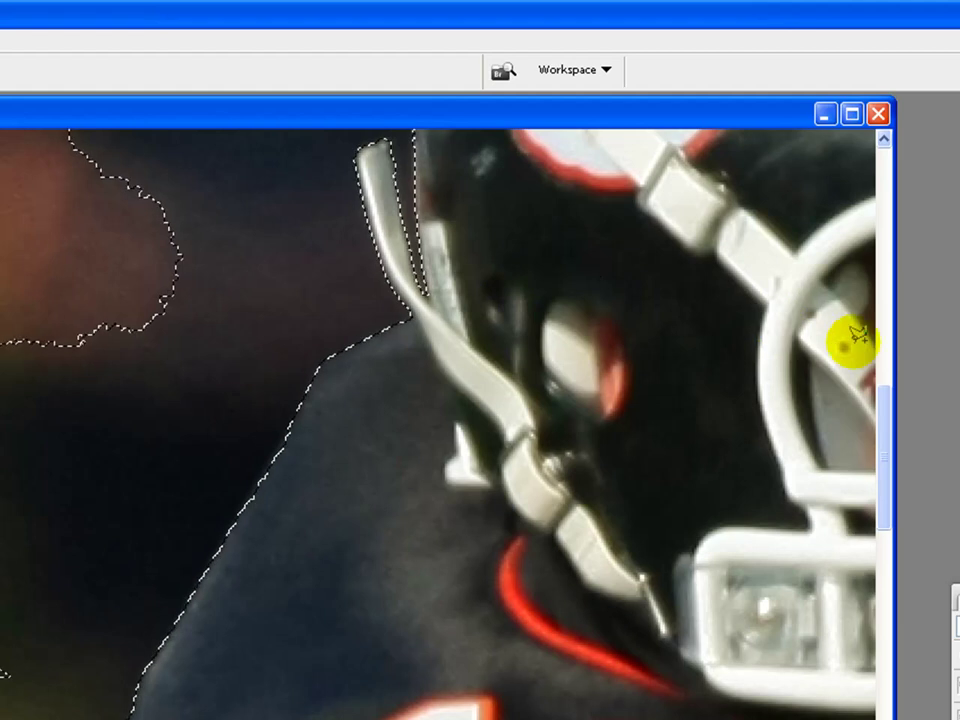
left_click_drag(887, 429, 880, 380)
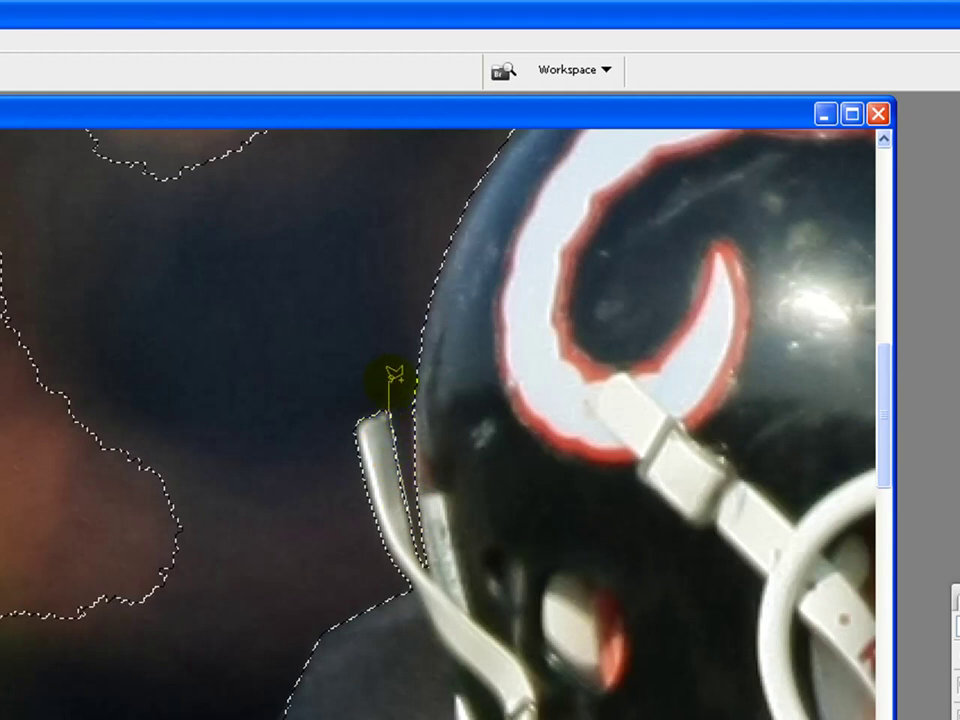
left_click_drag(395, 430, 401, 474)
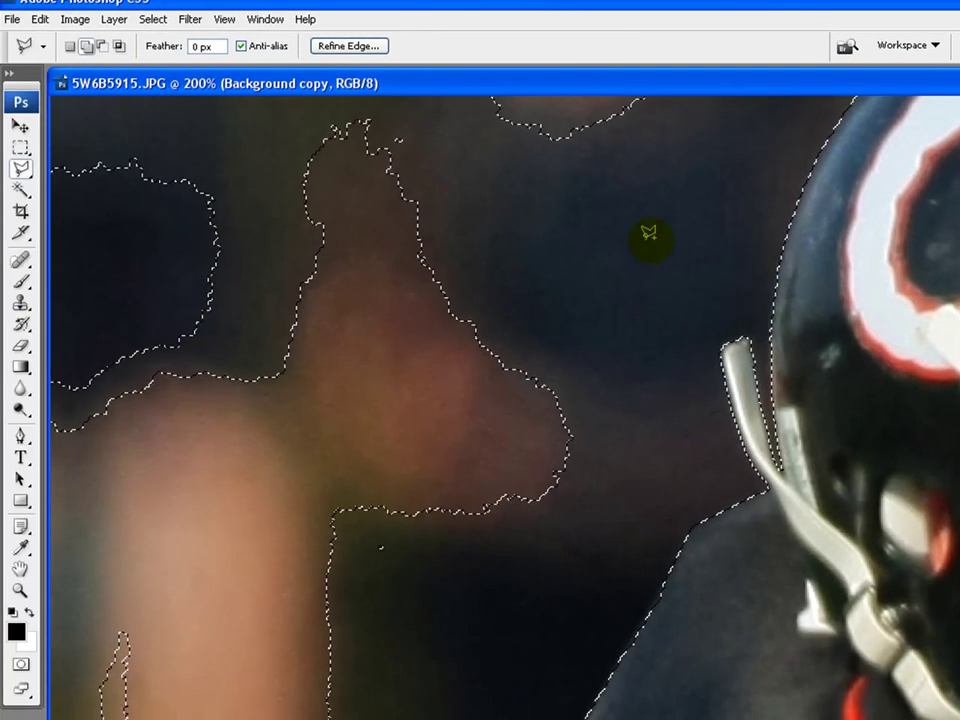
At 100% zoom, lasso in background down the left side, a lower-left bit, and a band along the top
left_click(226, 20)
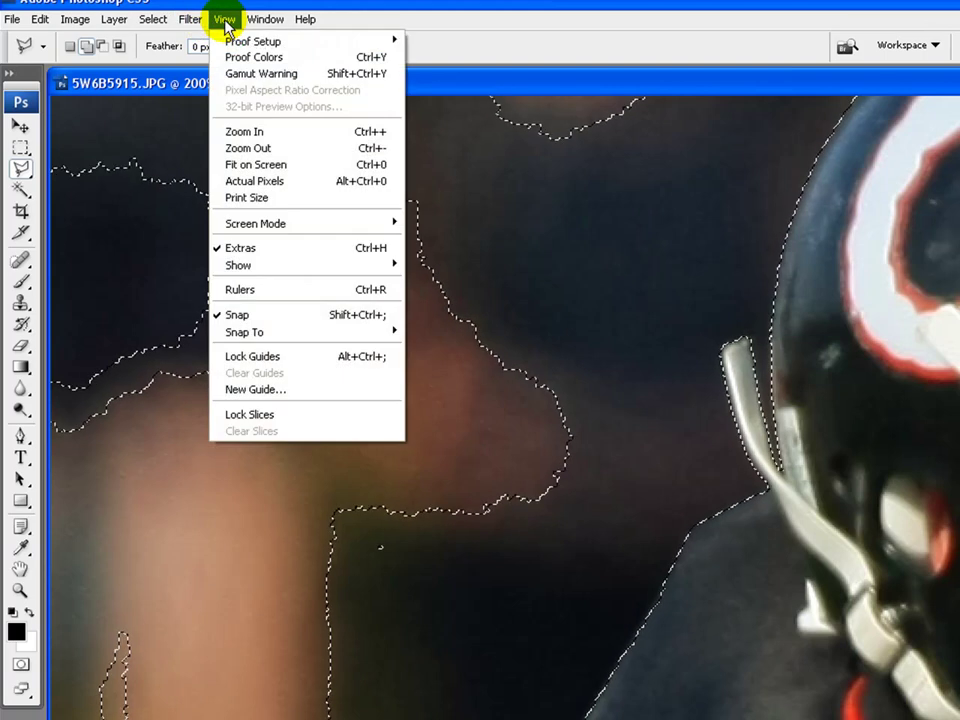
left_click(298, 151)
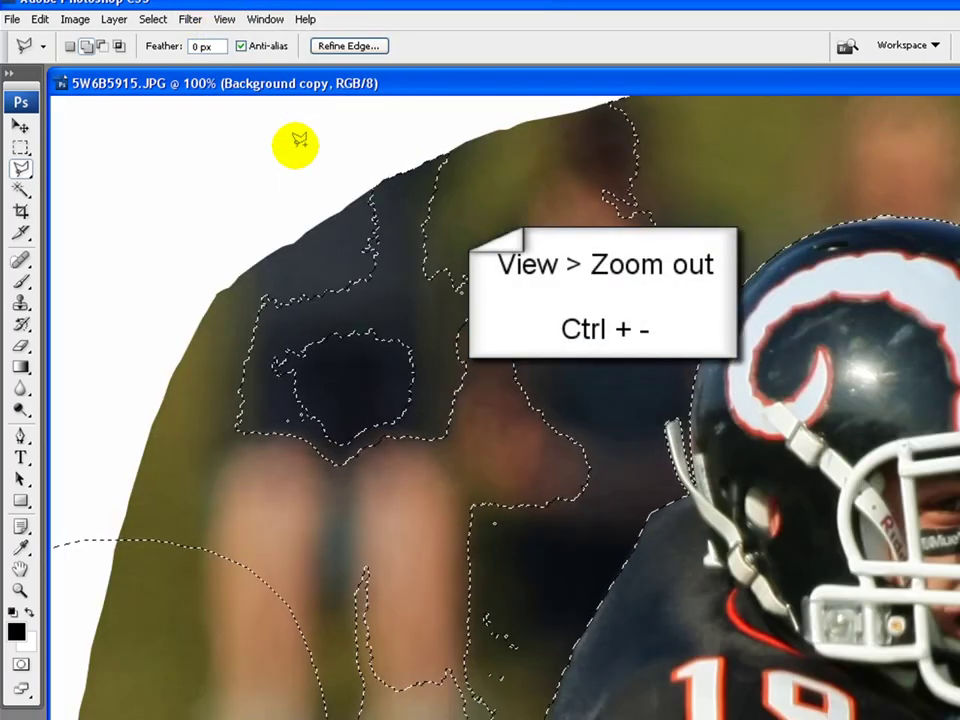
left_click_drag(20, 170, 95, 175)
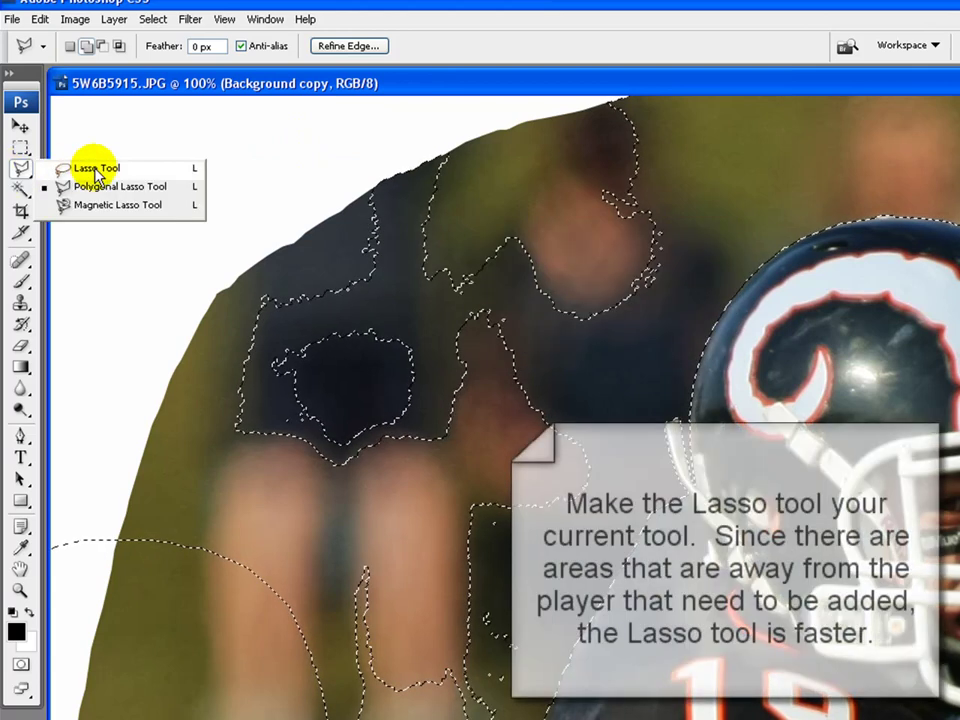
left_click_drag(95, 175, 85, 168)
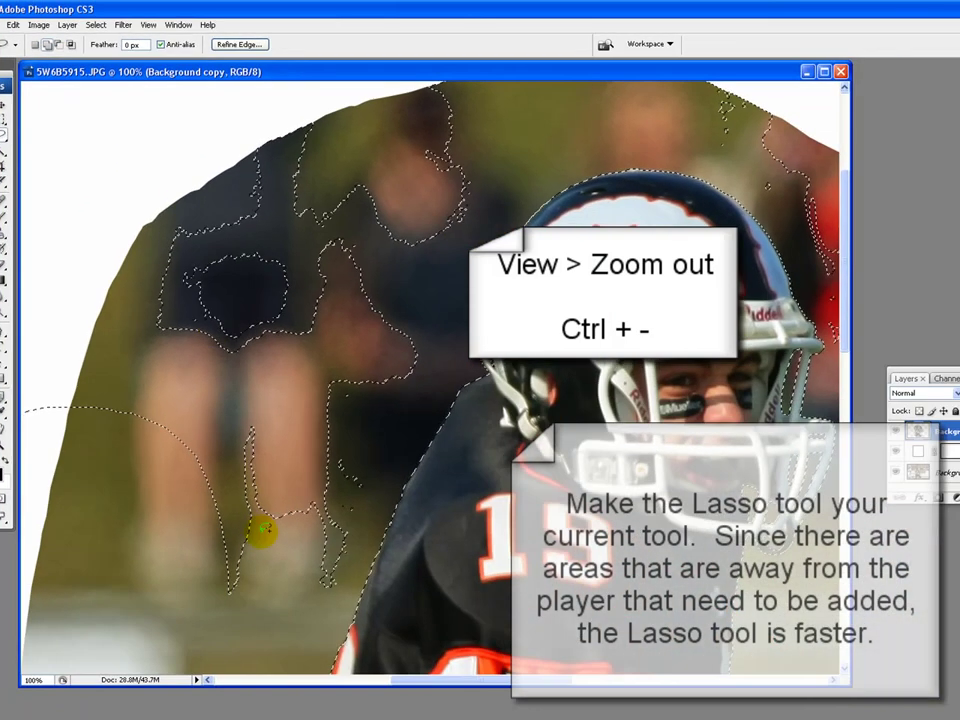
left_click_drag(354, 719, 414, 714)
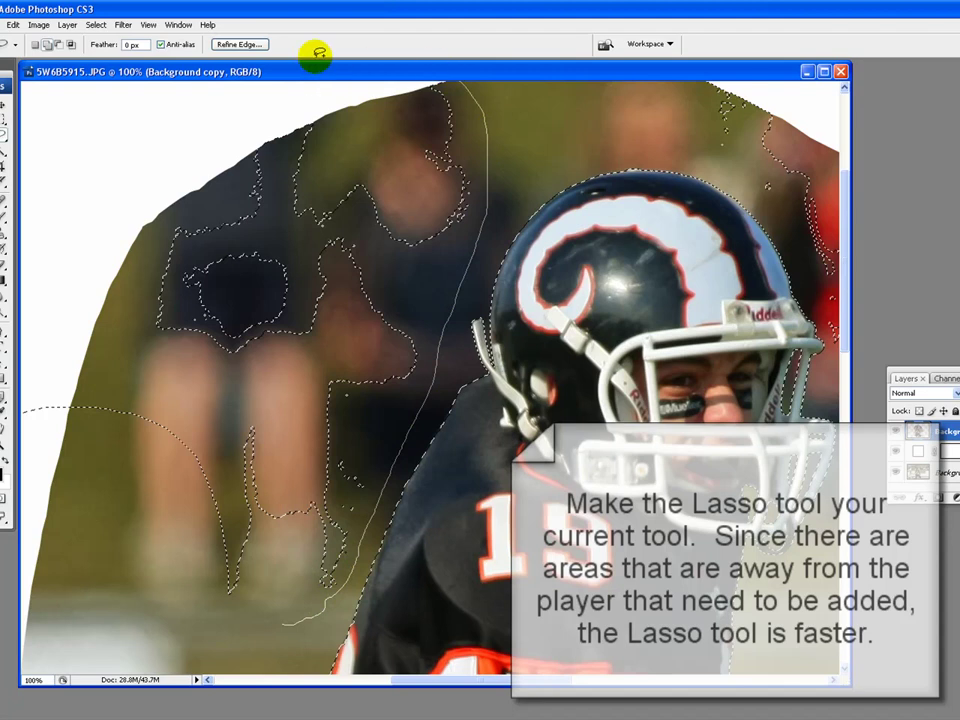
mouse_move(55, 241)
left_mouse_down()
mouse_move(47, 471)
mouse_move(75, 493)
left_mouse_up()
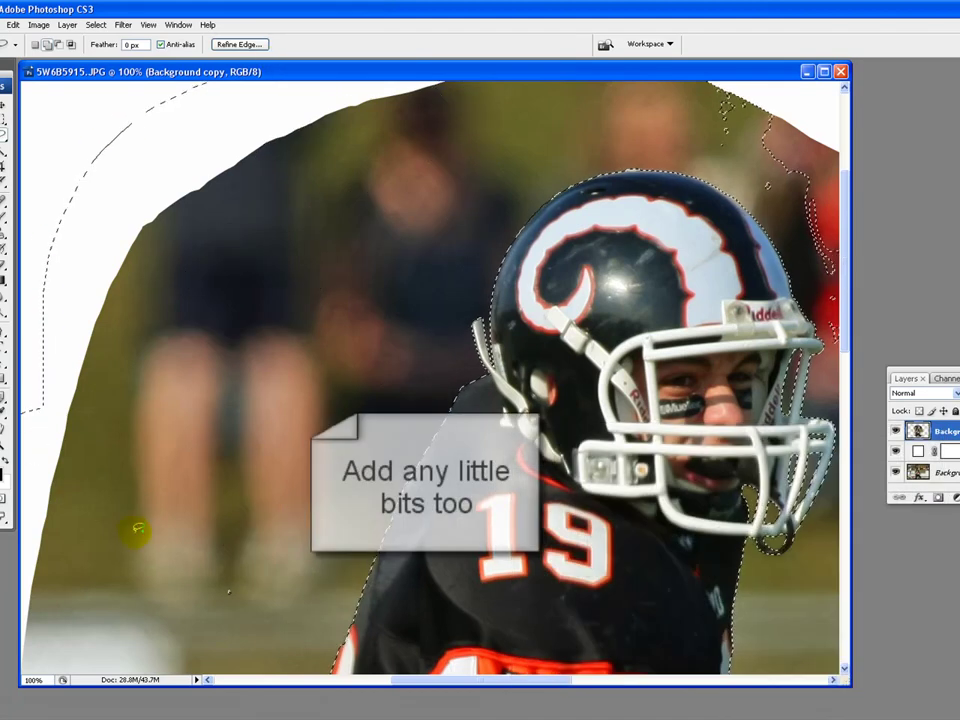
left_click_drag(231, 600, 182, 519)
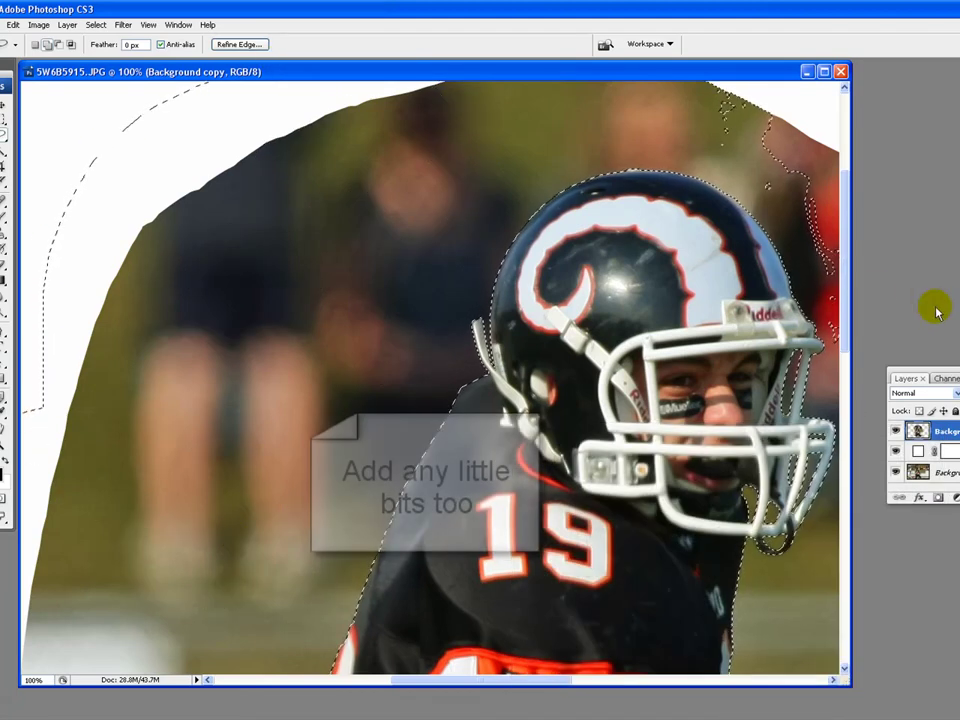
mouse_move(848, 280)
left_mouse_down()
mouse_move(810, 229)
mouse_move(770, 208)
mouse_move(676, 250)
left_mouse_up()
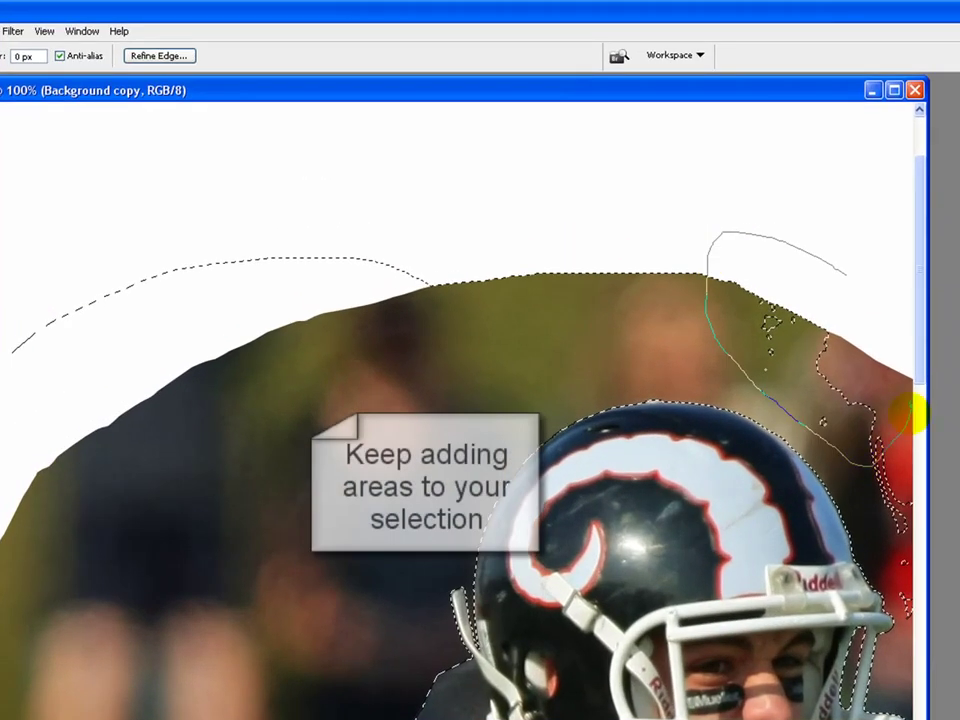
mouse_move(905, 412)
left_mouse_down()
mouse_move(853, 294)
mouse_move(360, 294)
mouse_move(818, 232)
left_mouse_up()
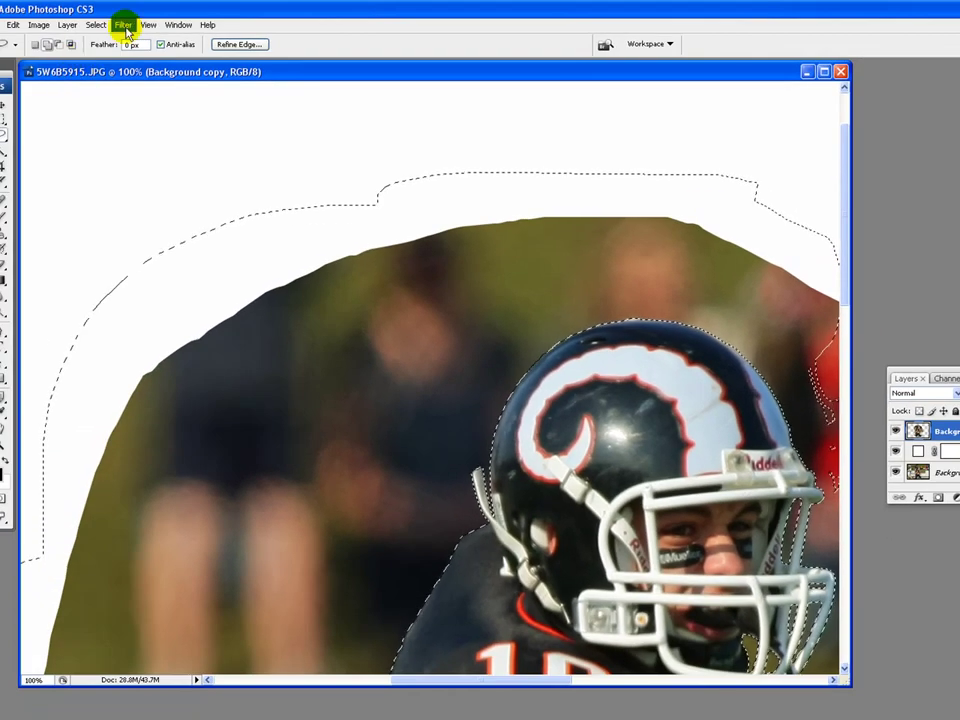
At 66.7% zoom, add the red-shirted spectator area and the white areas left of and under the leg
left_click(148, 26)
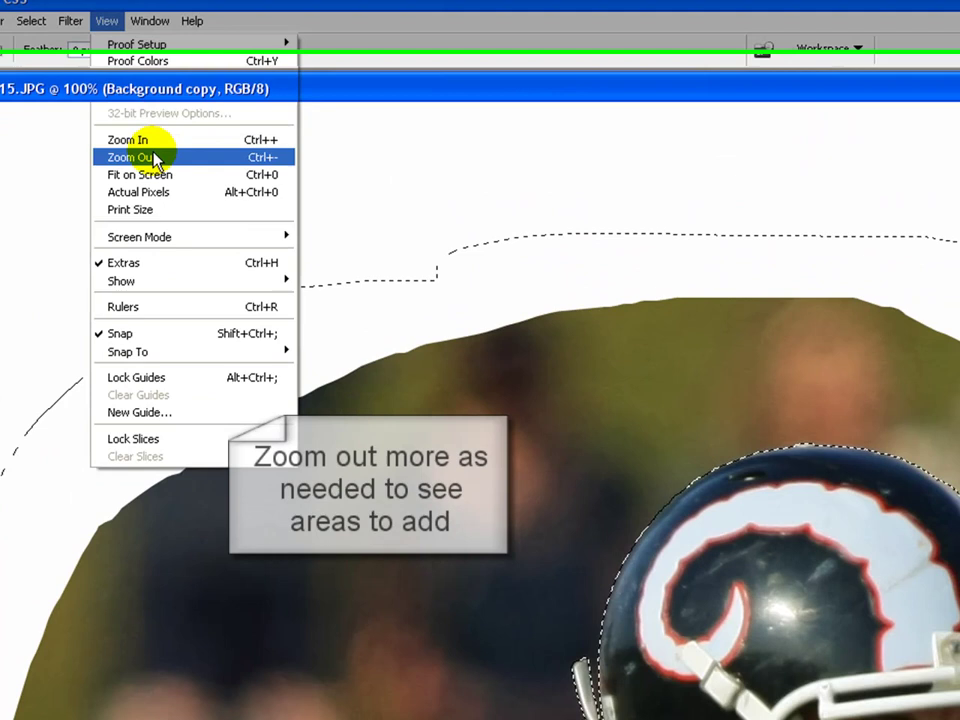
left_click(166, 119)
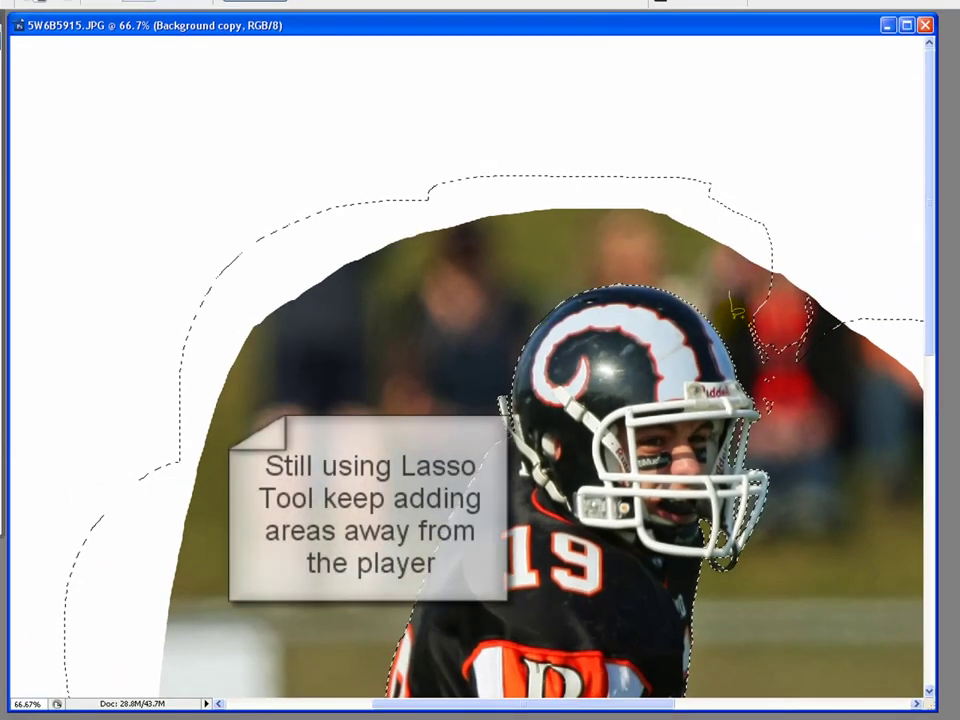
mouse_move(885, 305)
left_mouse_down()
mouse_move(816, 218)
mouse_move(741, 214)
left_mouse_up()
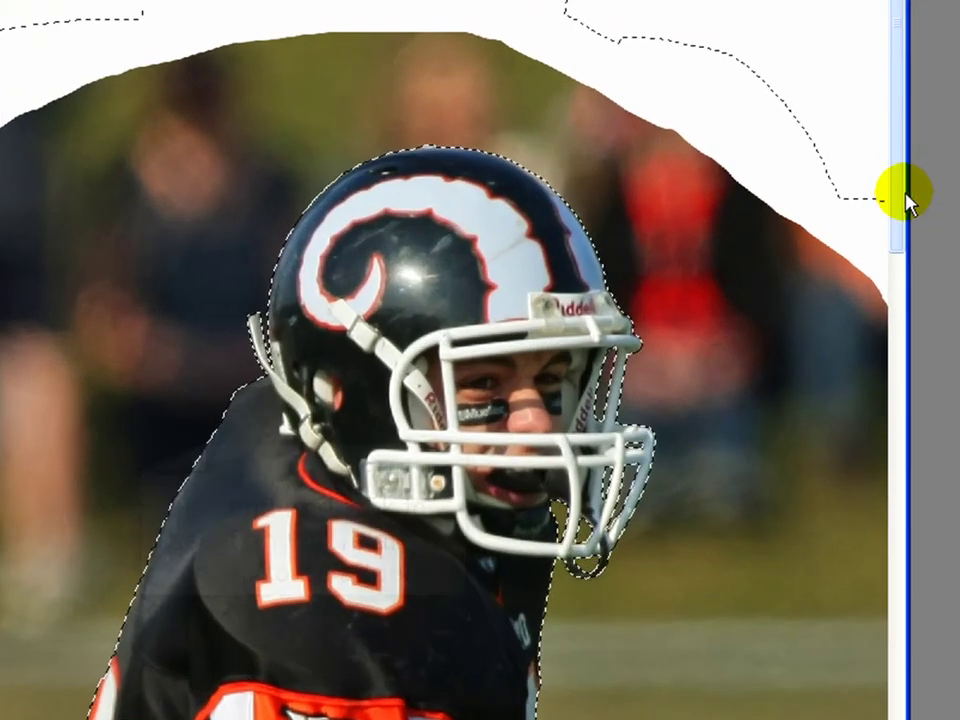
left_click_drag(905, 200, 903, 684)
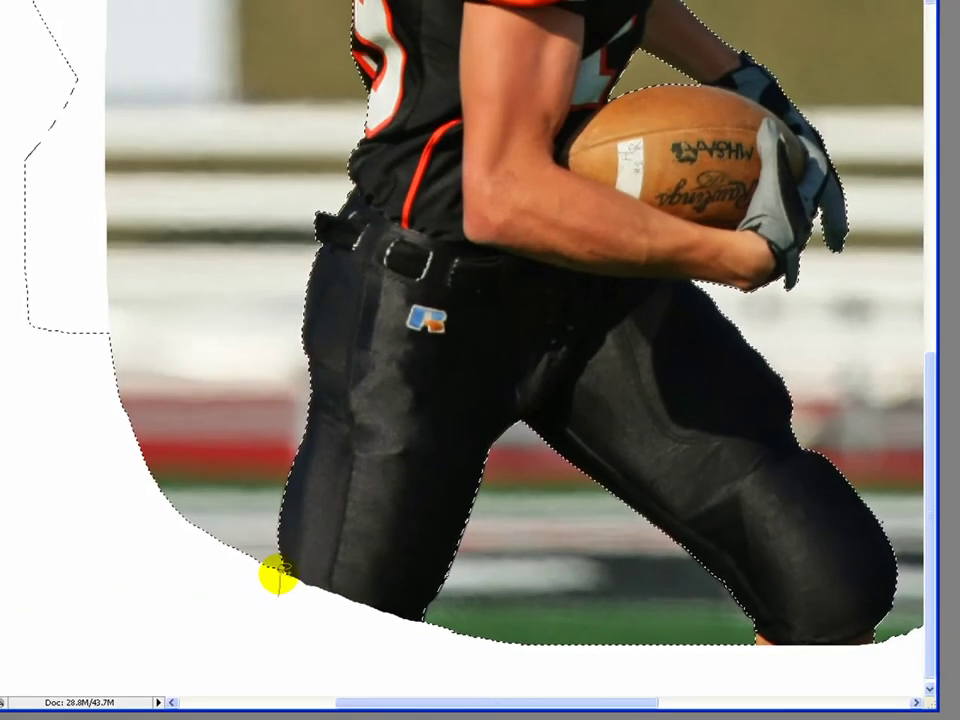
mouse_move(257, 445)
left_mouse_down()
mouse_move(72, 252)
mouse_move(29, 341)
mouse_move(96, 614)
mouse_move(177, 638)
mouse_move(289, 607)
left_mouse_up()
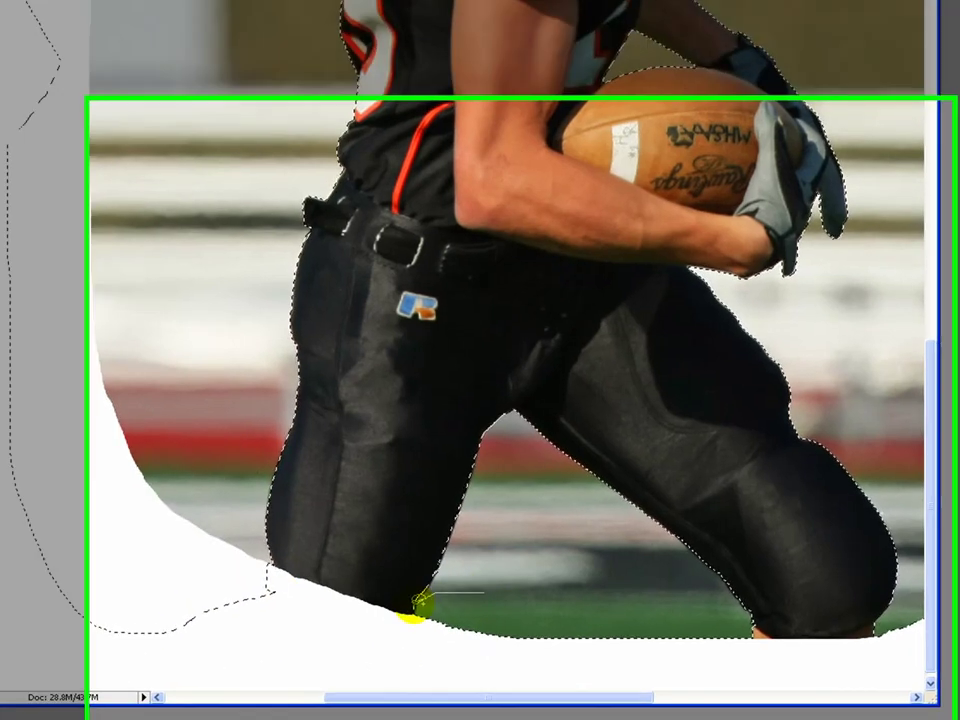
mouse_move(420, 601)
left_mouse_down()
mouse_move(457, 675)
mouse_move(620, 677)
left_mouse_up()
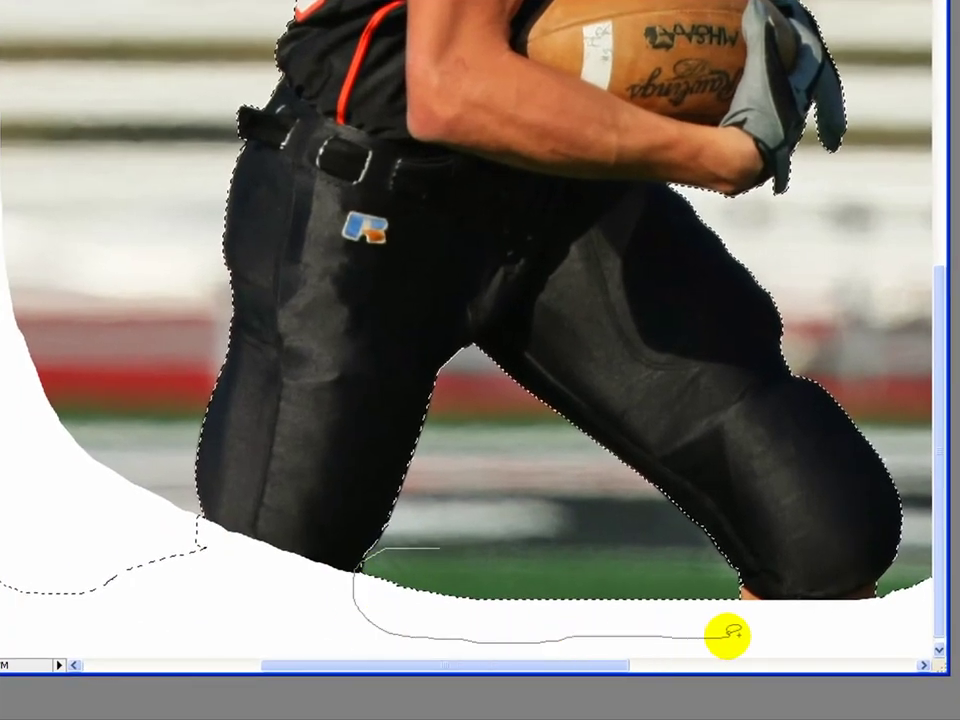
left_click_drag(525, 545, 440, 548)
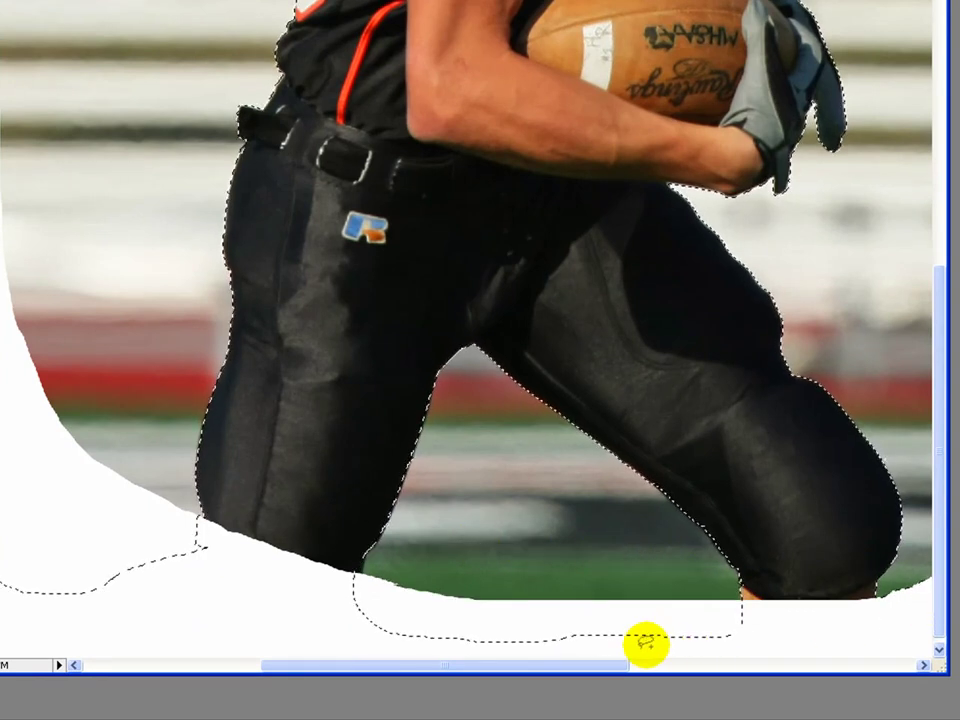
left_click_drag(579, 669, 754, 671)
Lasso in the remaining background along the player's edge beside the helmet
mouse_move(441, 519)
left_mouse_down()
mouse_move(348, 591)
mouse_move(346, 605)
mouse_move(560, 605)
left_mouse_up()
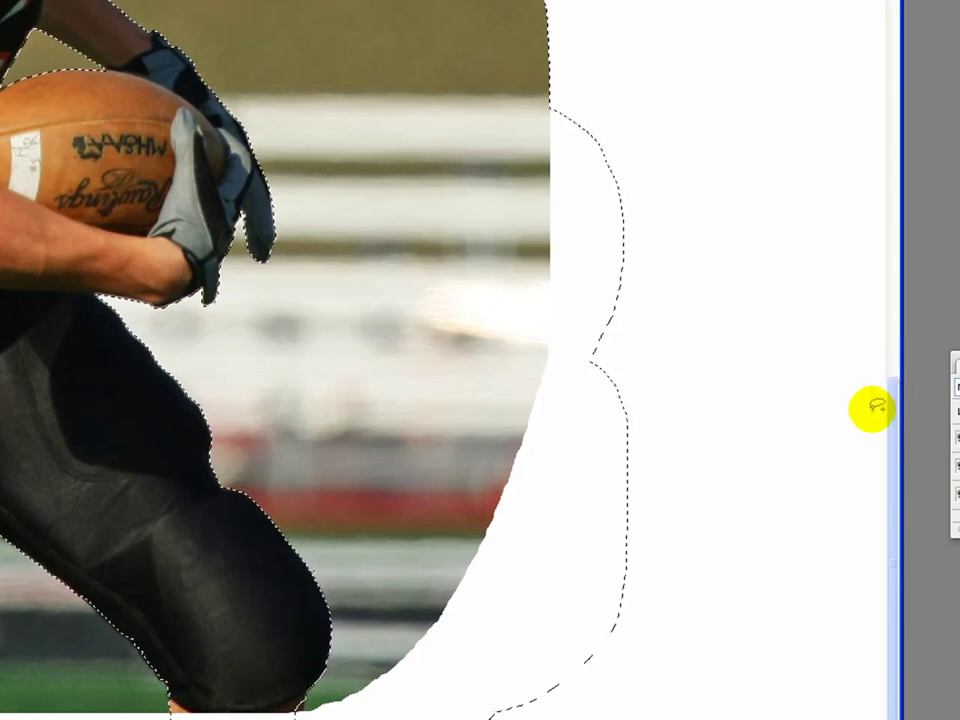
left_click_drag(890, 410, 876, 135)
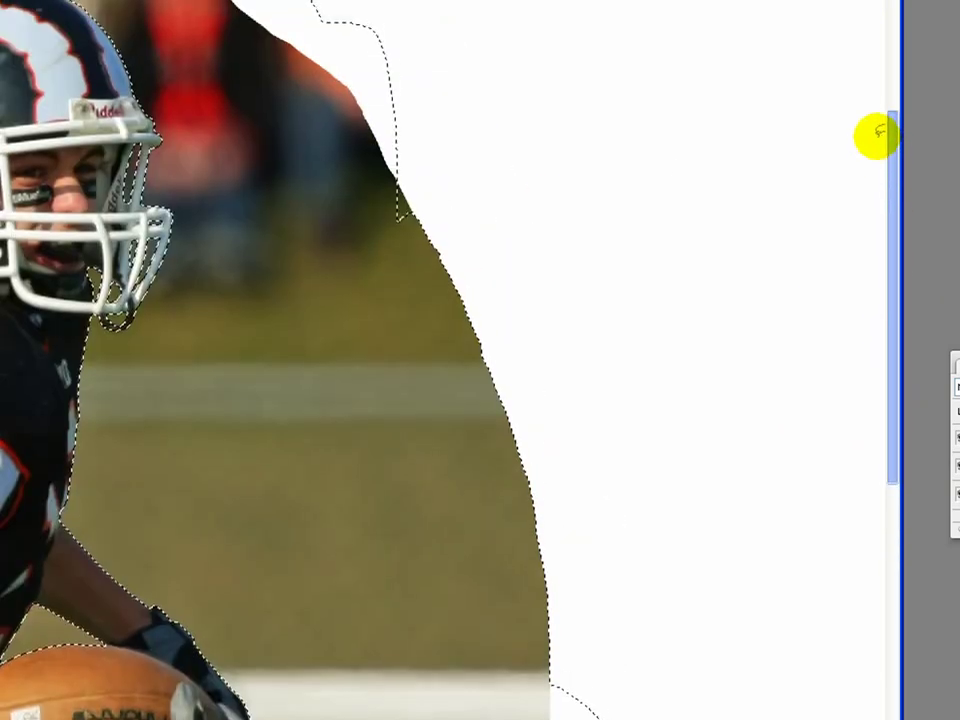
left_click_drag(335, 158, 343, 191)
mouse_move(437, 560)
left_mouse_down()
mouse_move(598, 614)
mouse_move(594, 398)
mouse_move(300, 152)
left_mouse_up()
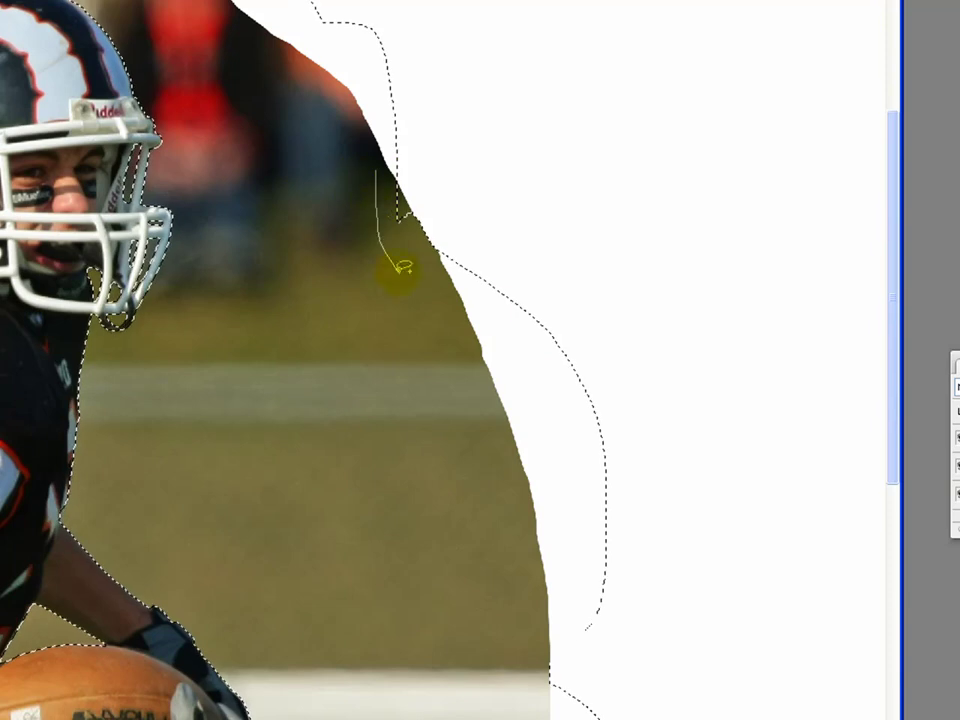
left_click_drag(398, 265, 438, 150)
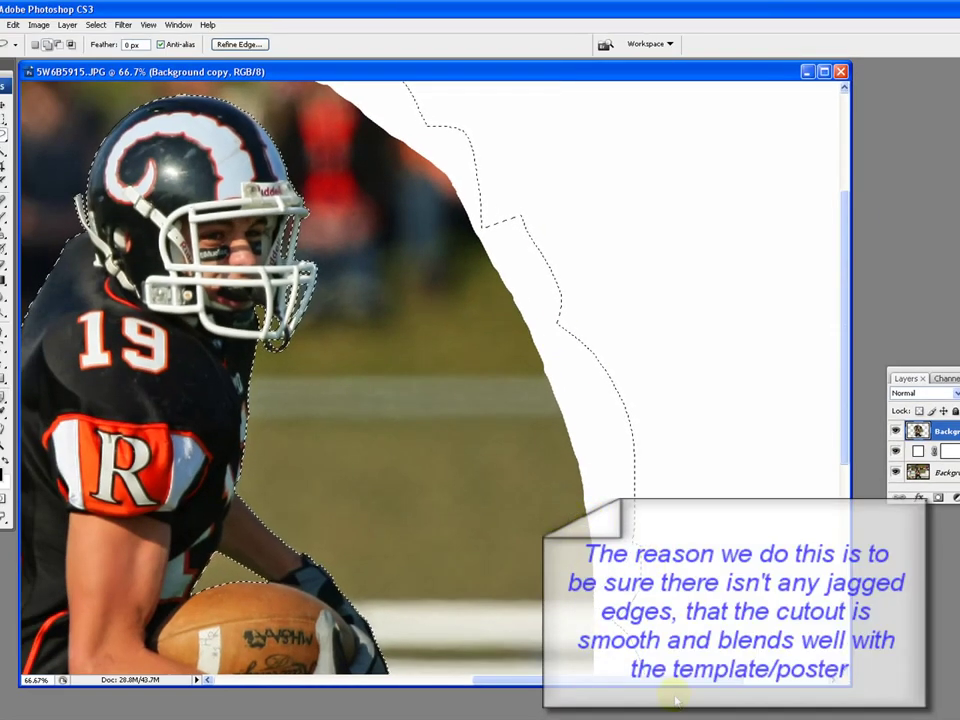
left_click_drag(670, 684, 545, 692)
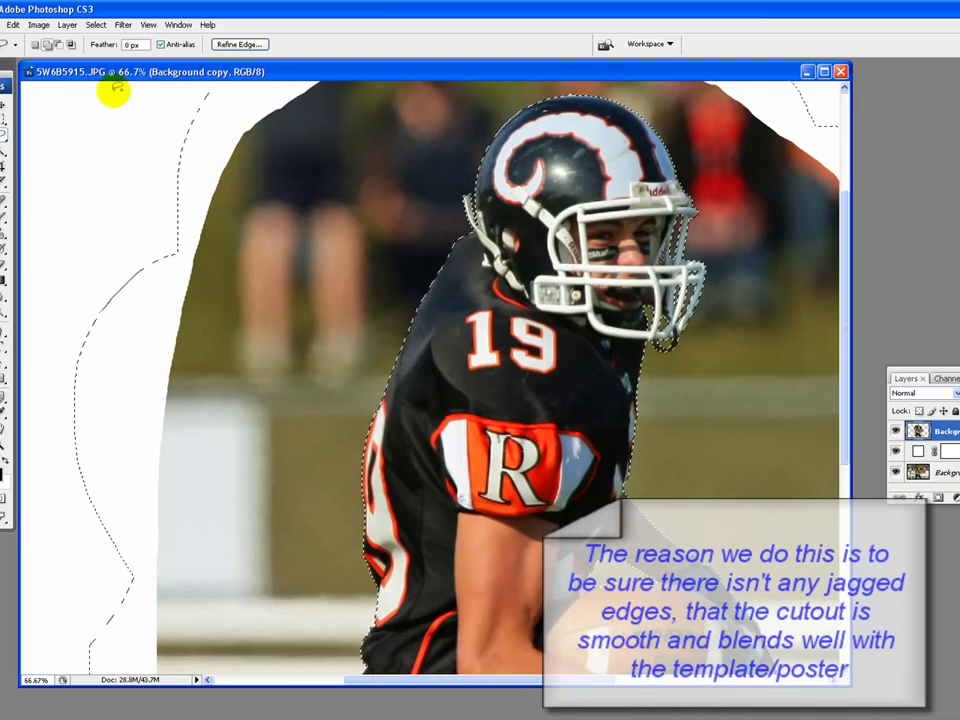
left_click(145, 26)
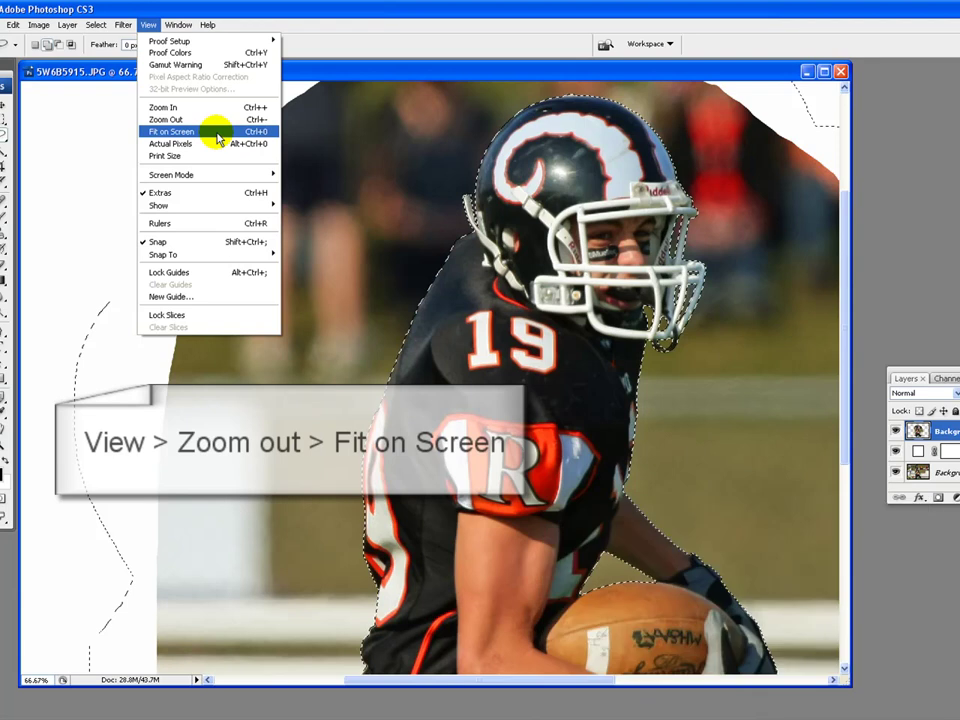
Fit the photo on screen and smooth the jagged selection around player 19 using a 2-pixel radius
left_click(217, 134)
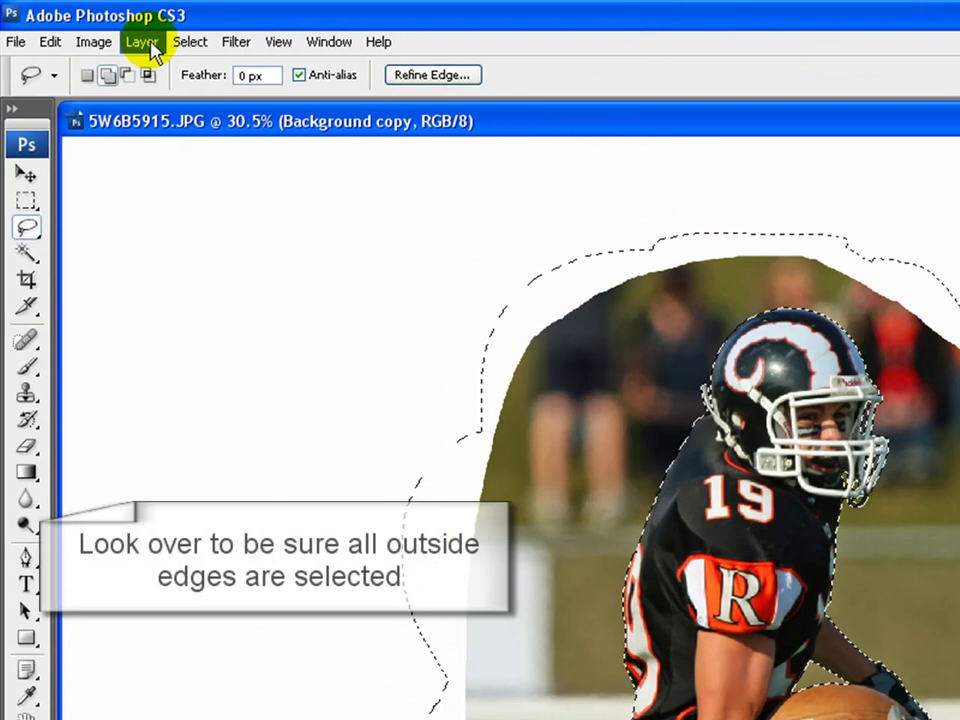
left_click(182, 45)
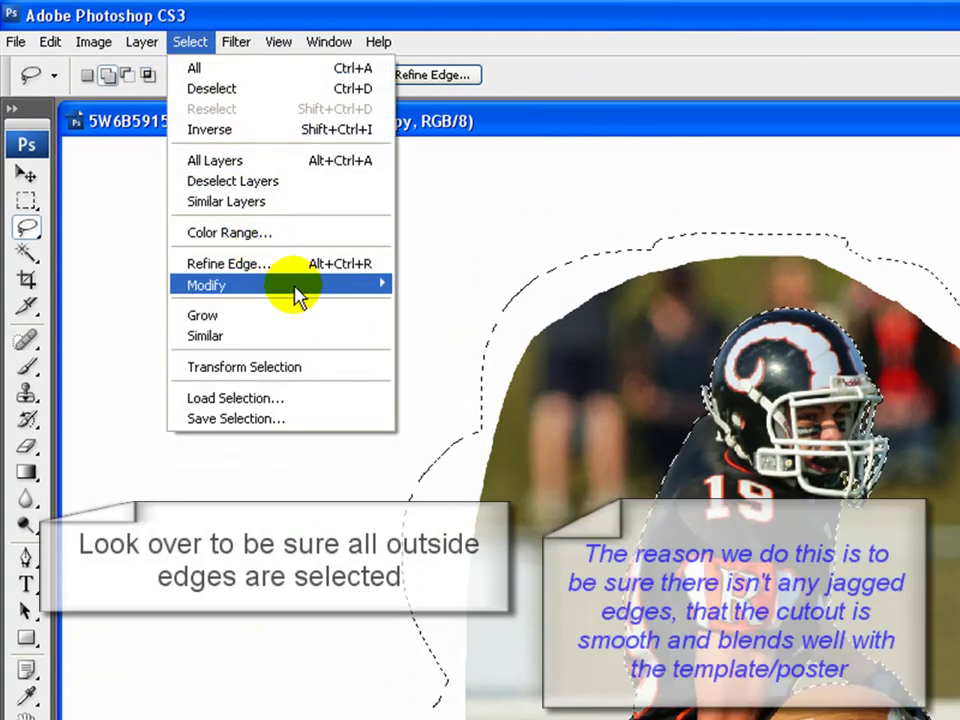
mouse_move(305, 290)
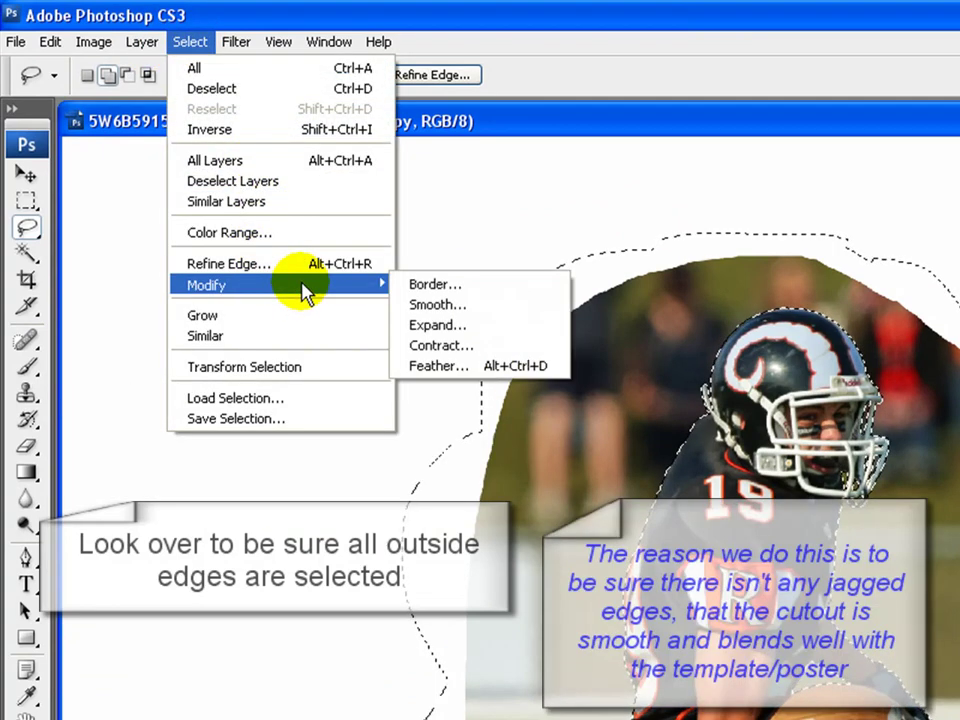
left_click(484, 305)
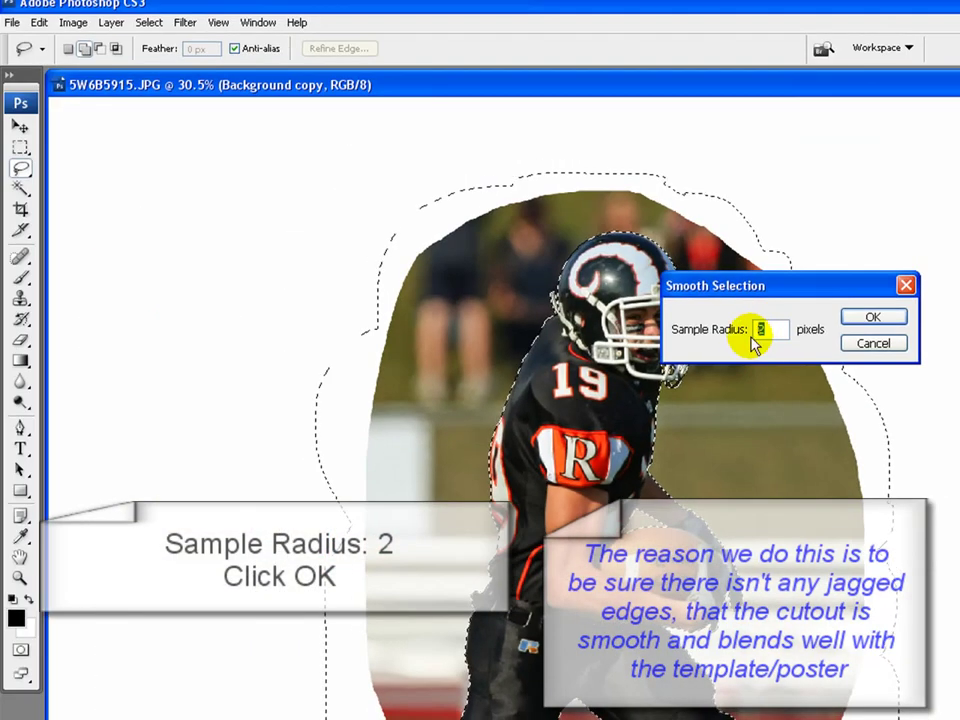
left_click(753, 334)
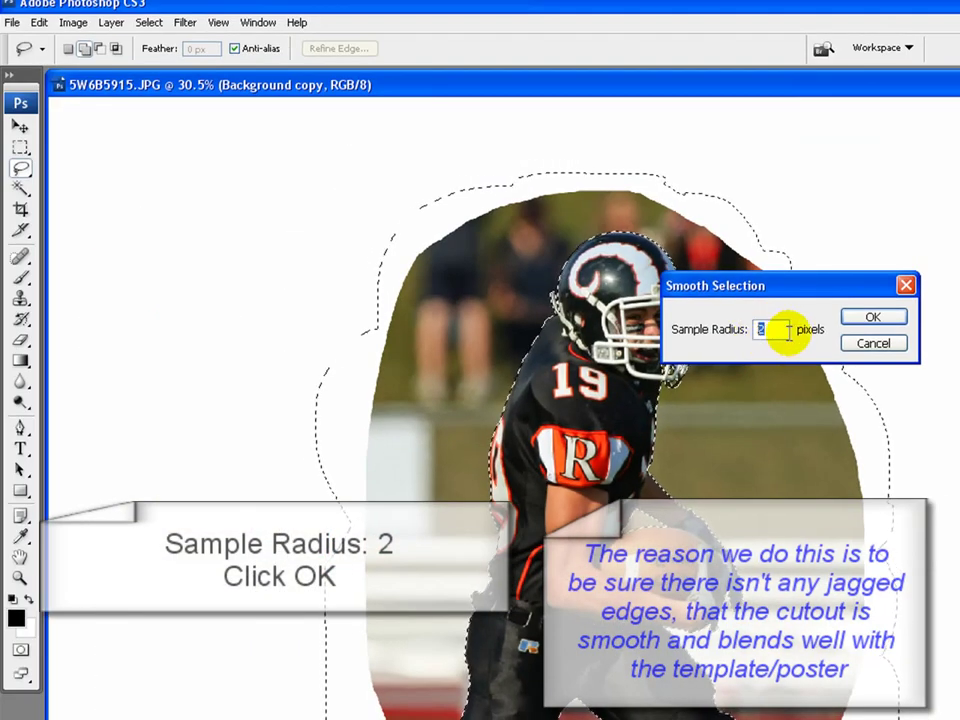
left_click(866, 318)
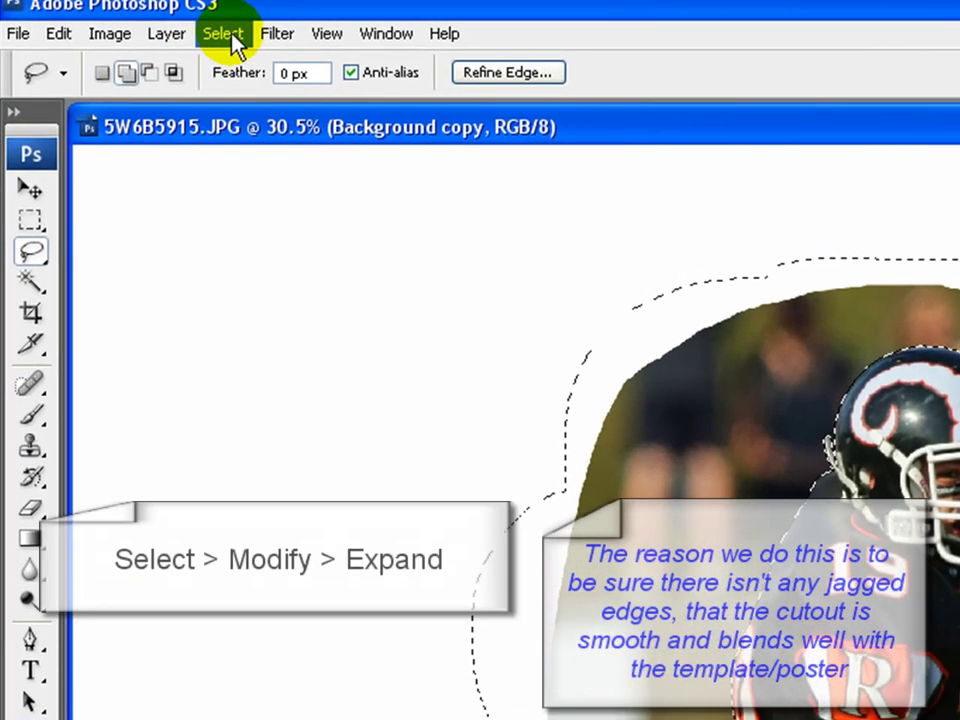
left_click(148, 22)
mouse_move(350, 320)
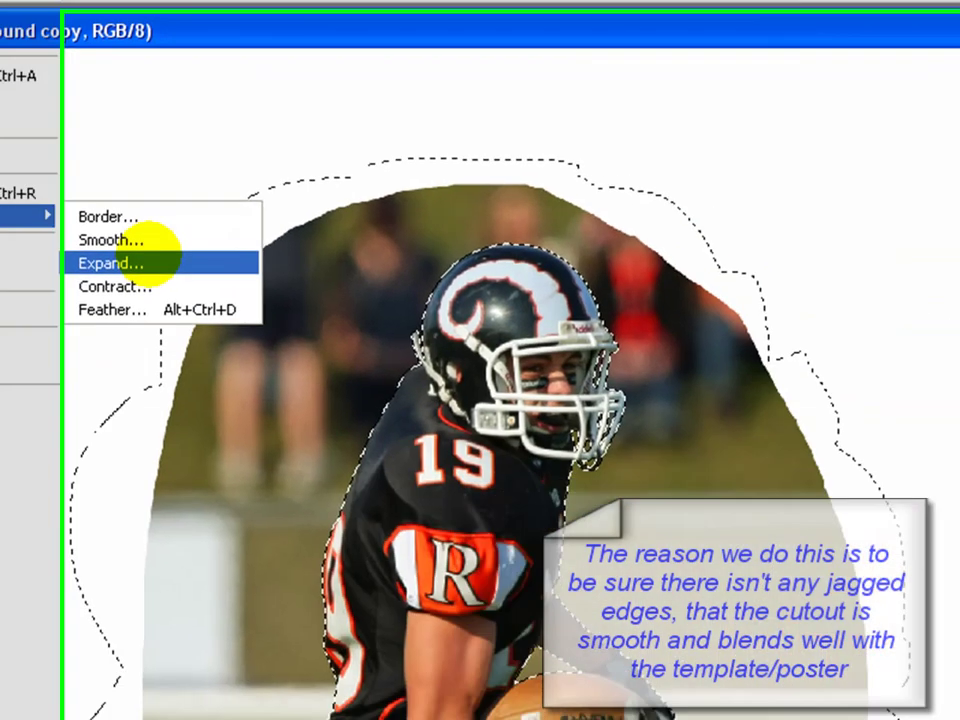
Expand the selection outward, then feather its edge with a 5-pixel radius
left_click(558, 367)
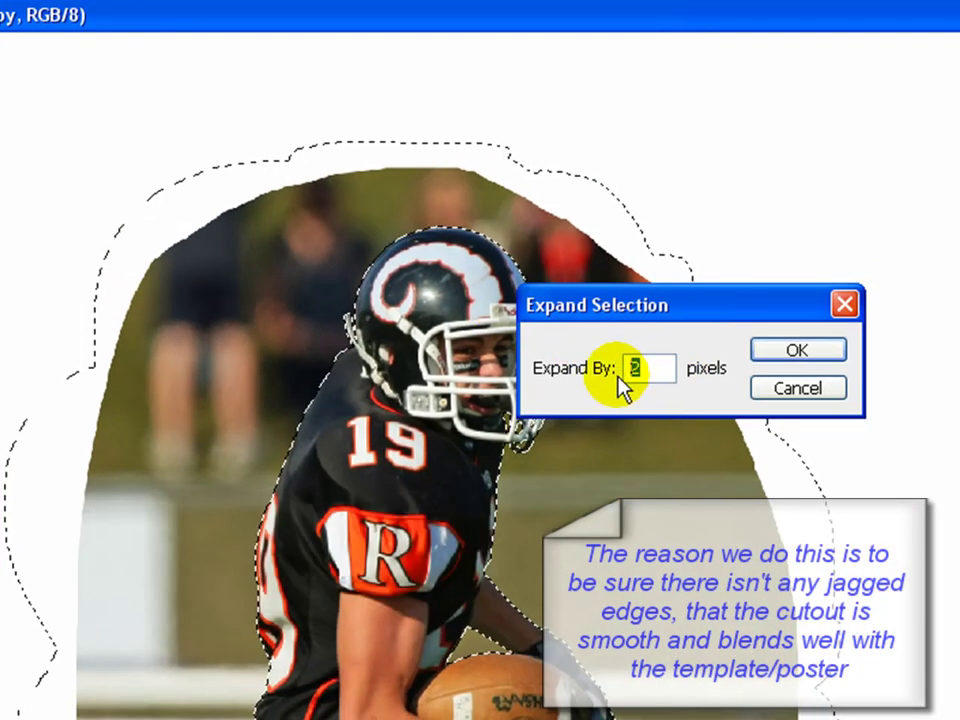
left_click(818, 351)
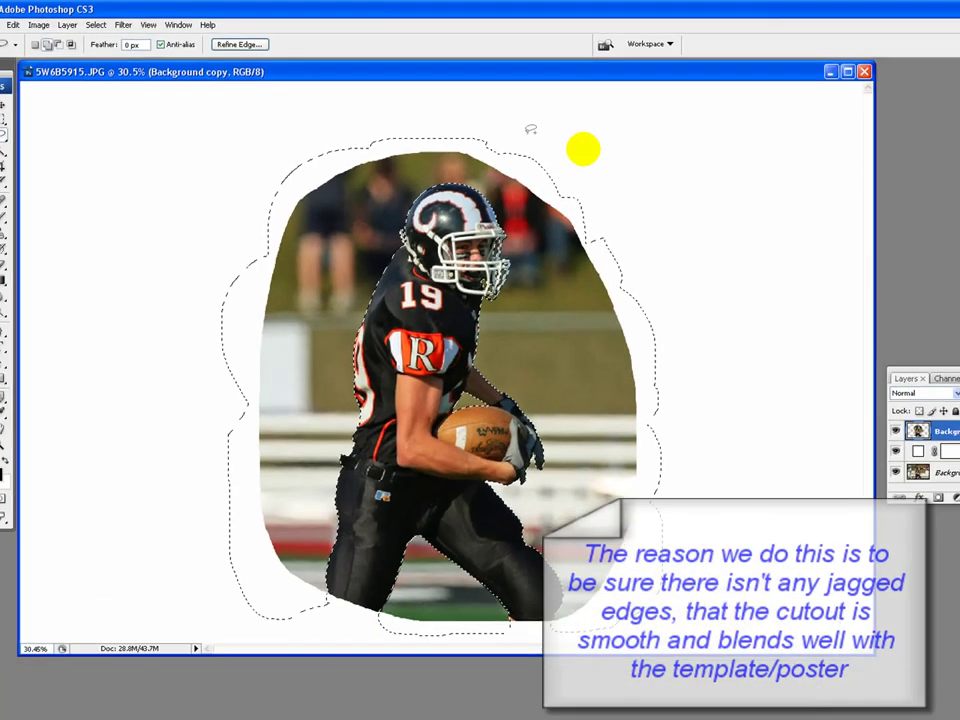
left_click(97, 25)
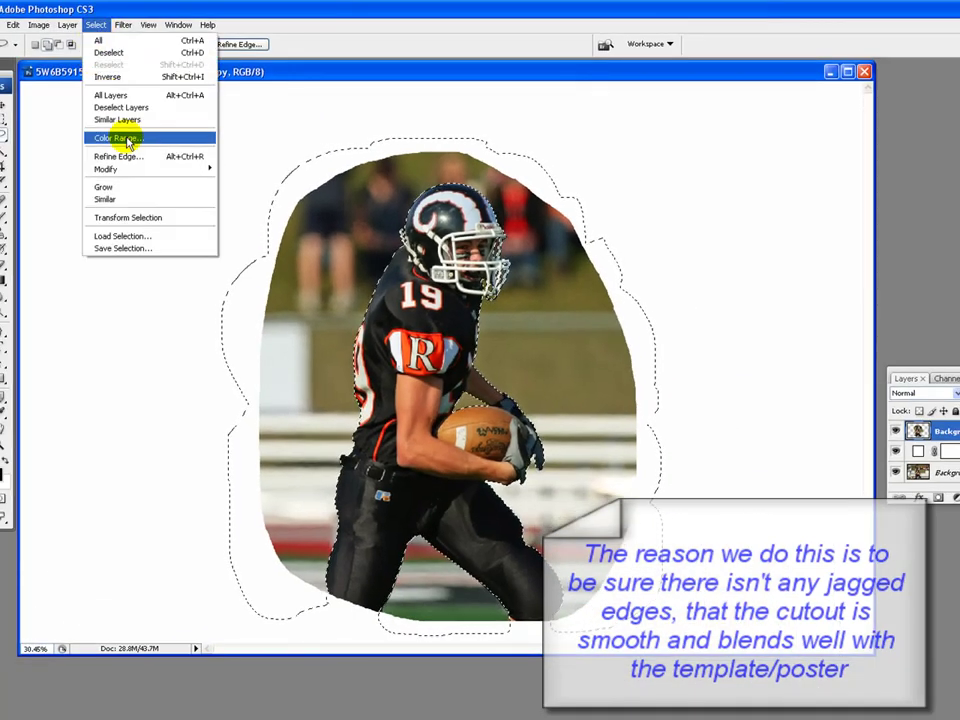
mouse_move(190, 170)
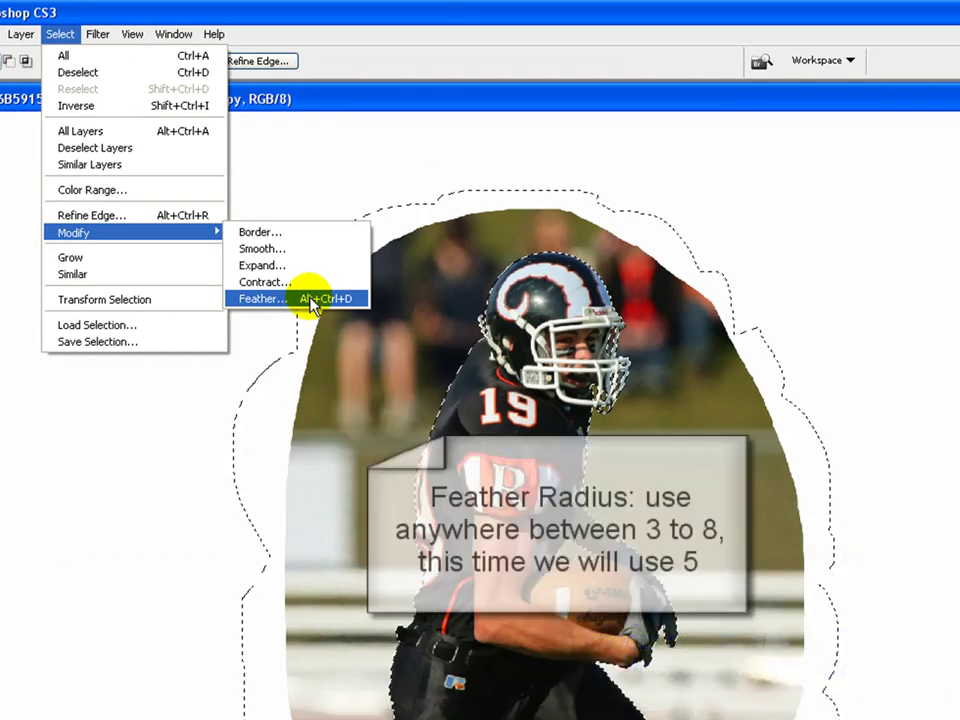
left_click(313, 299)
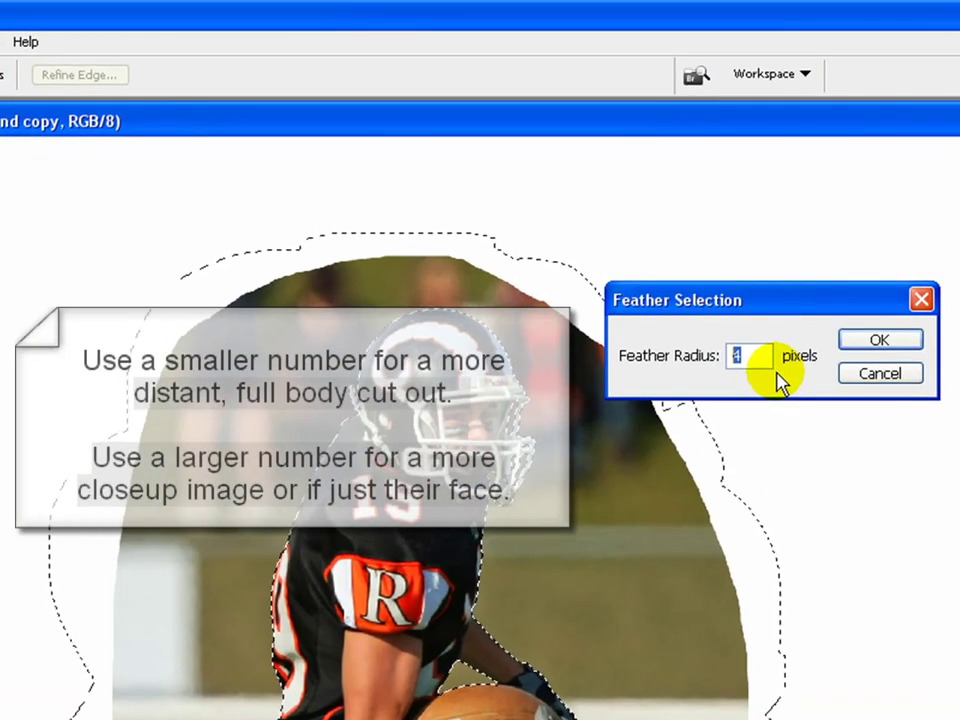
type("5")
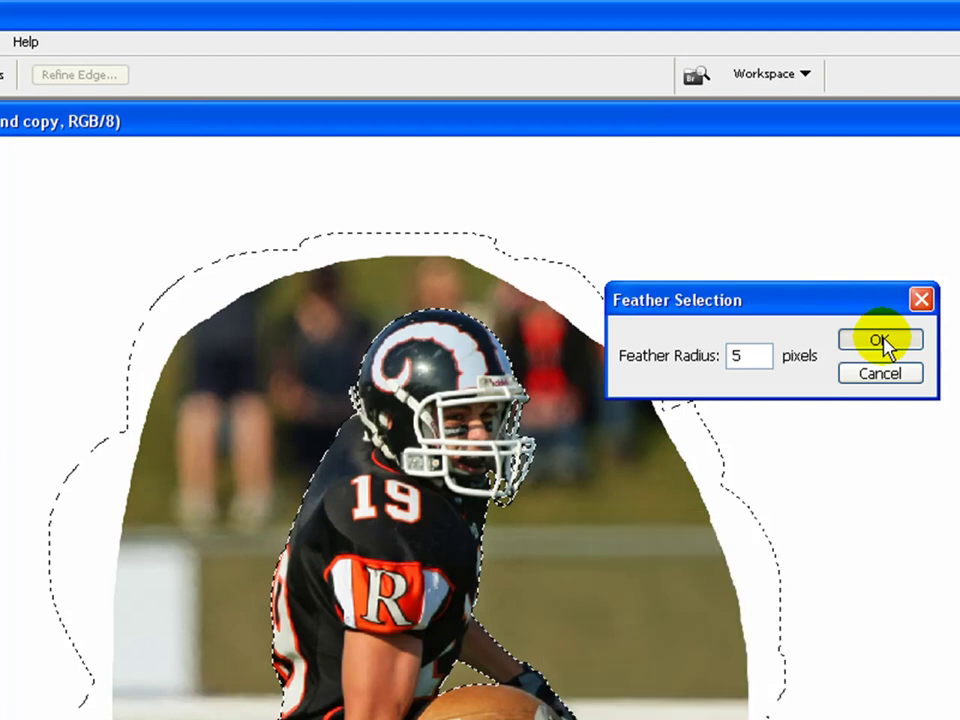
left_click(881, 343)
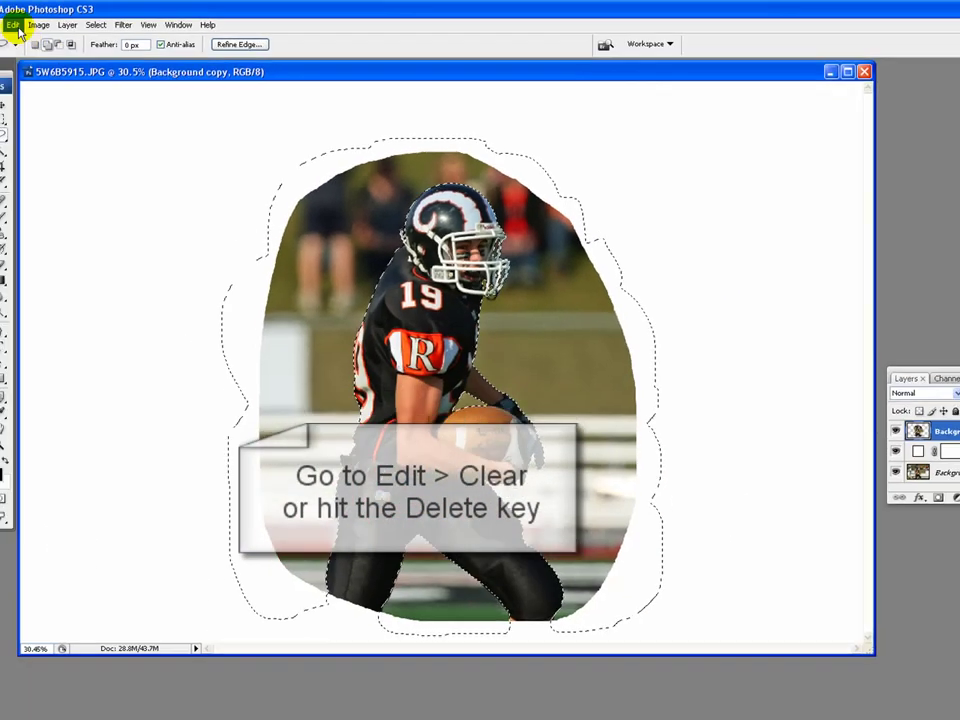
Clear the selected background pixels around player 19, then deselect
left_click(14, 24)
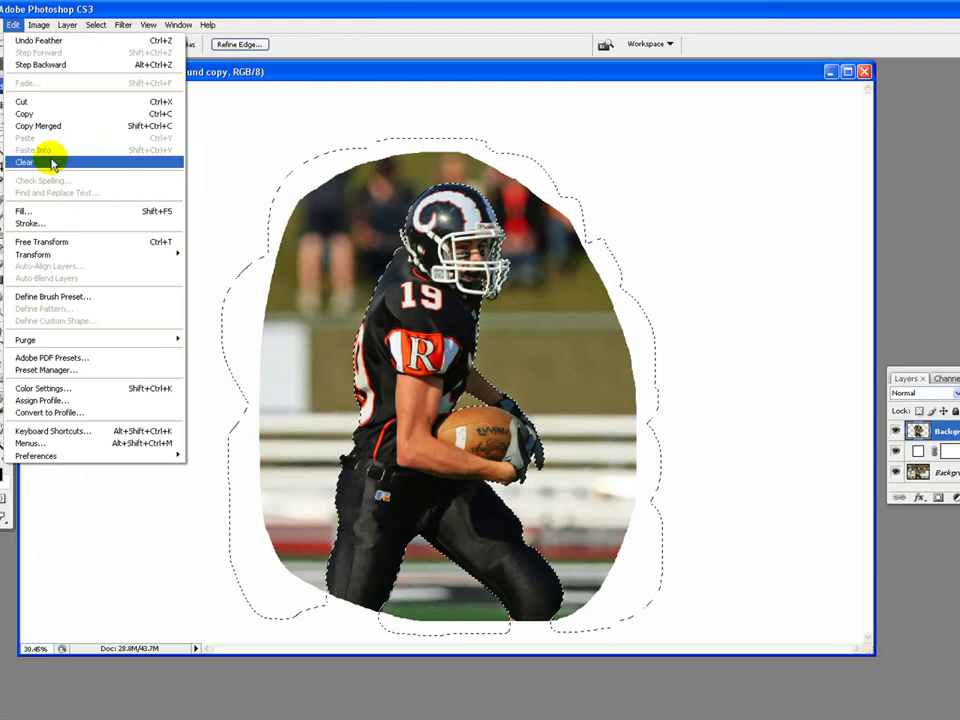
left_click(118, 256)
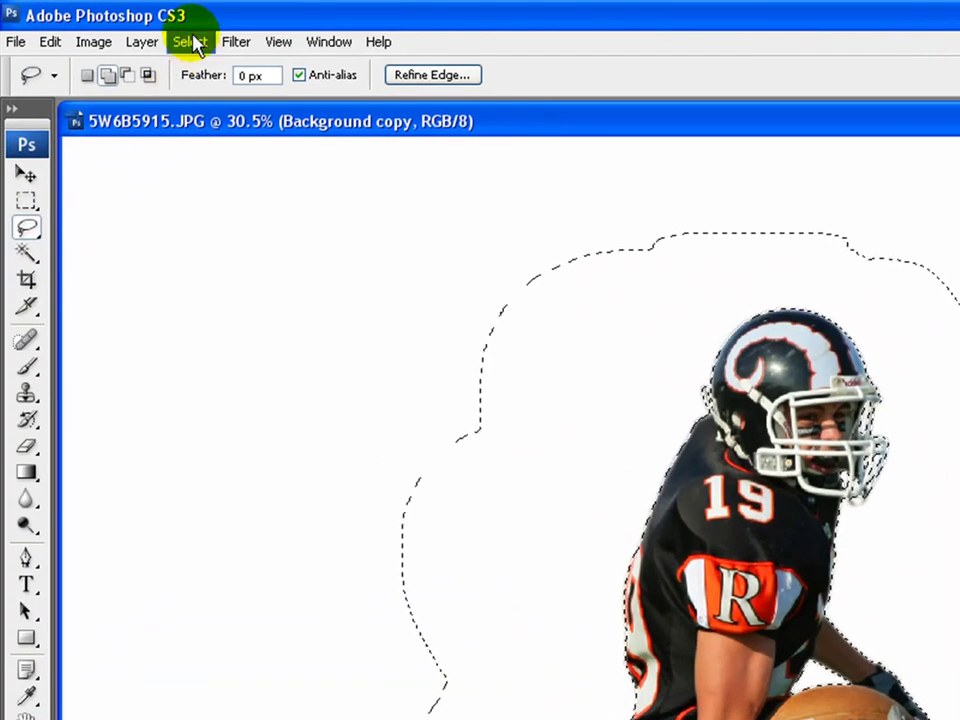
left_click(176, 40)
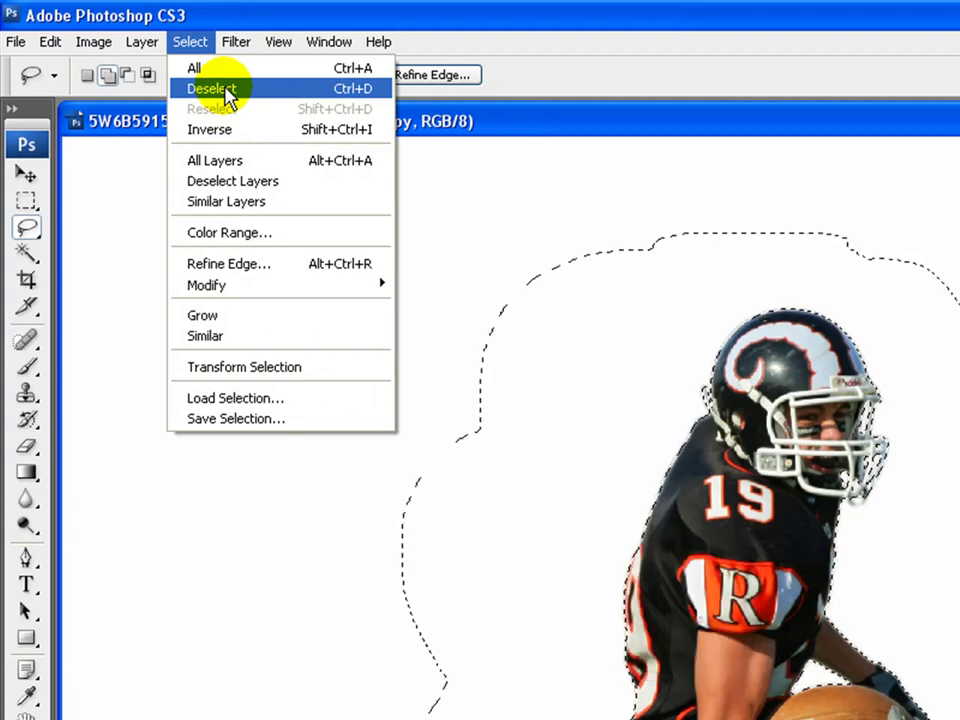
left_click(228, 92)
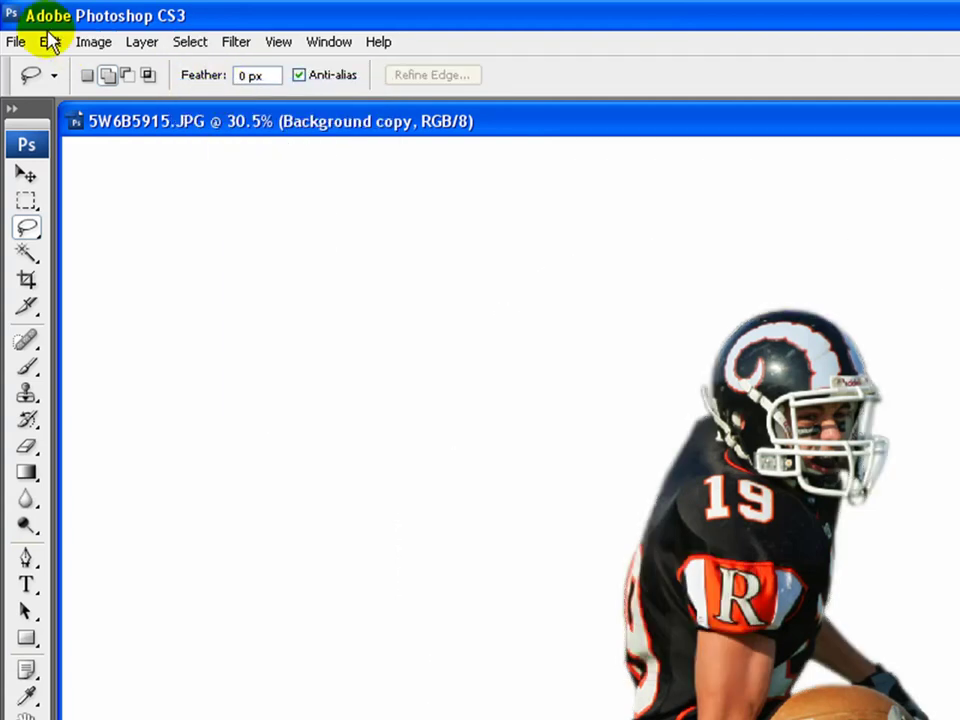
Save as layered PSD 5W6B5915Cutout.psd, confirming with Maximize compatibility checked
left_click(15, 43)
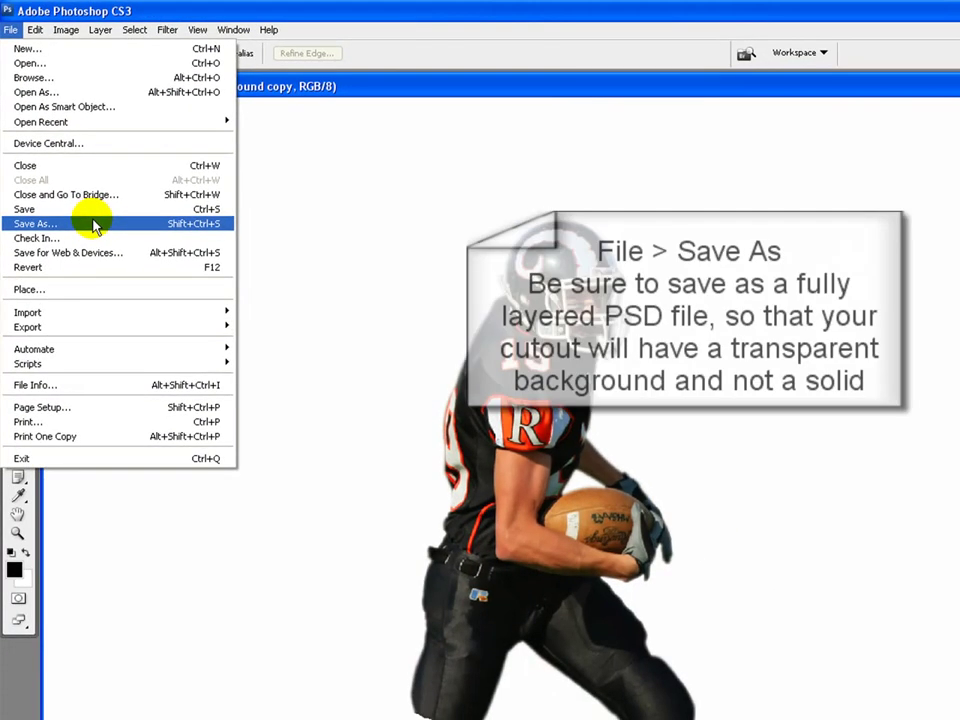
left_click(93, 224)
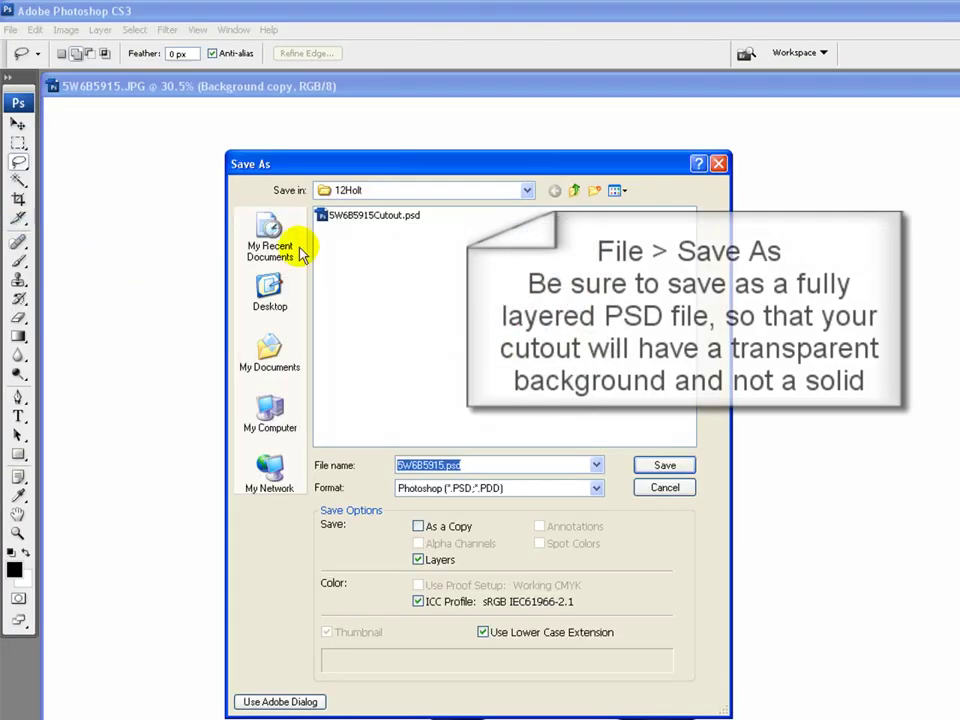
left_click(406, 226)
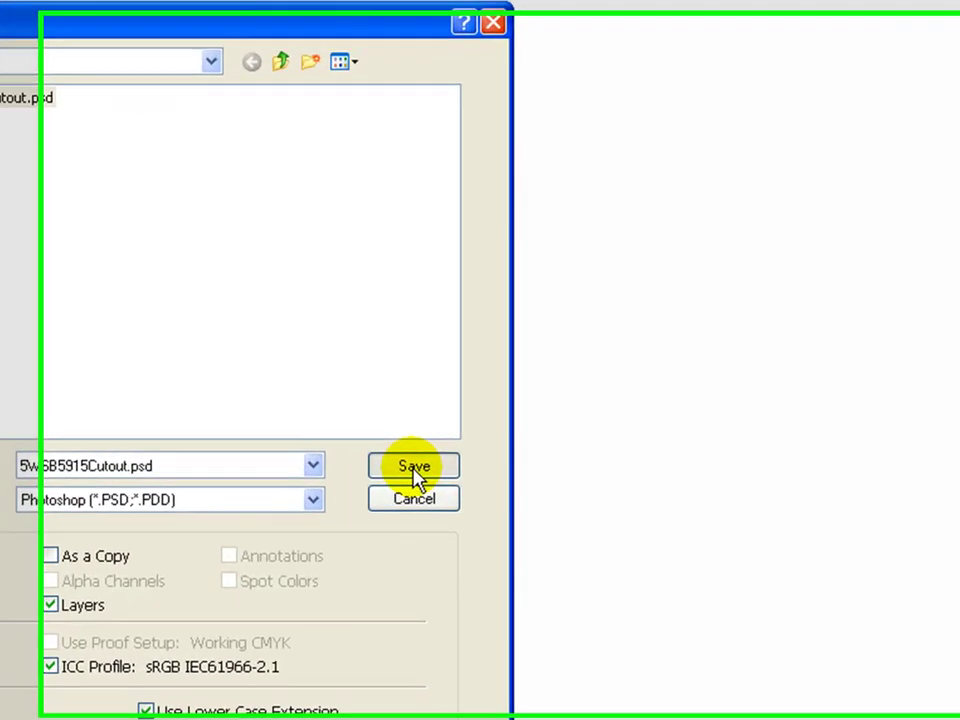
left_click(664, 468)
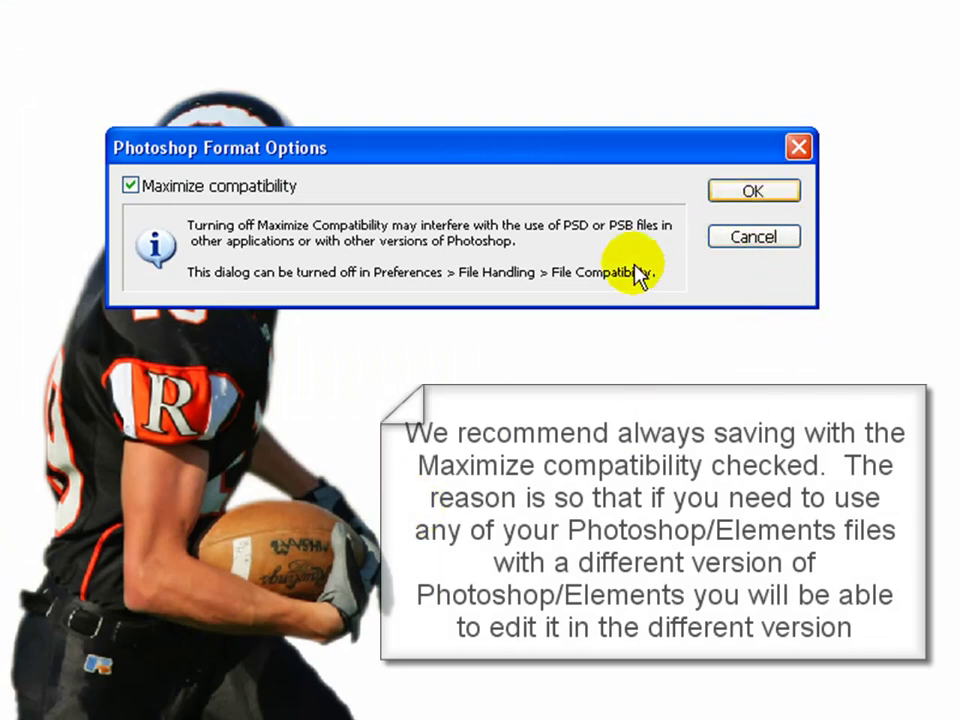
left_click(750, 193)
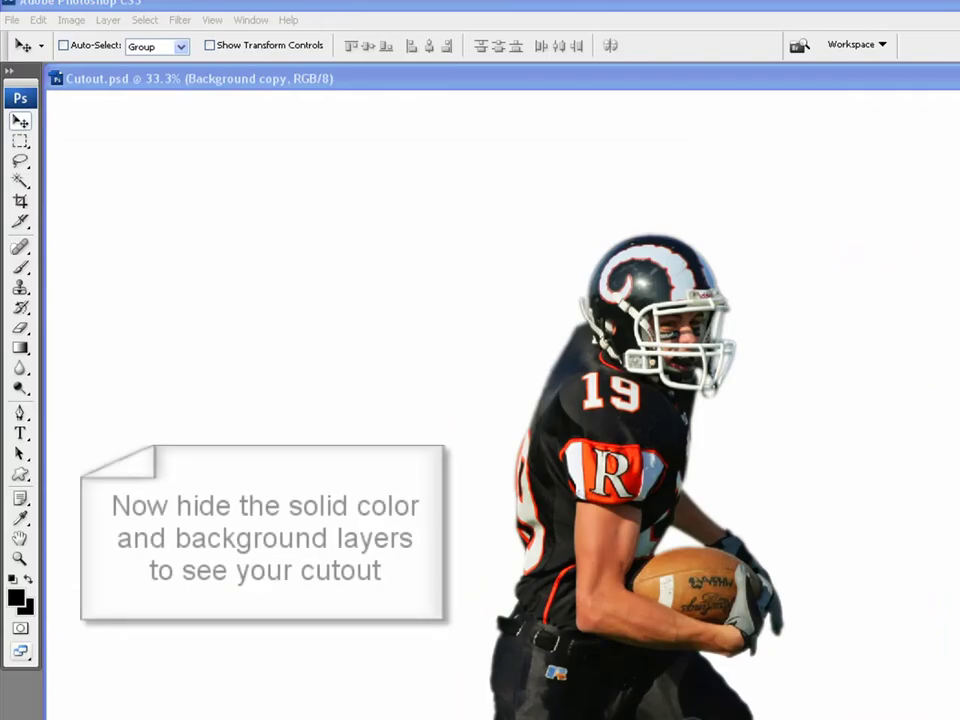
Turn off visibility of the Color Fill 1 and Background layers in the Layers panel
left_click(214, 20)
mouse_move(242, 21)
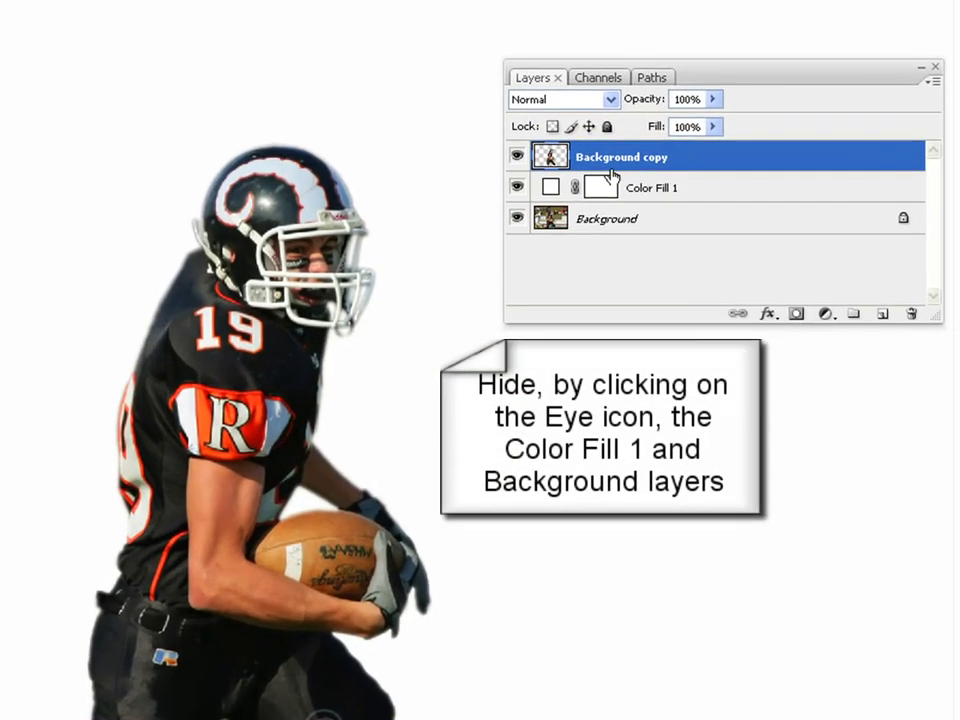
left_click(517, 188)
left_click(517, 218)
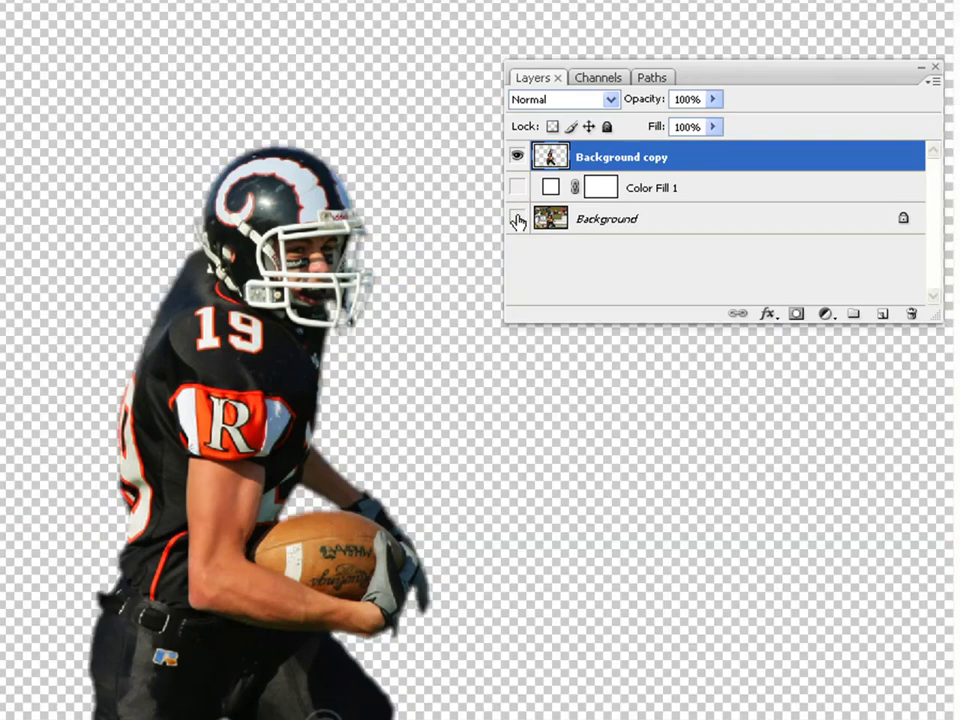